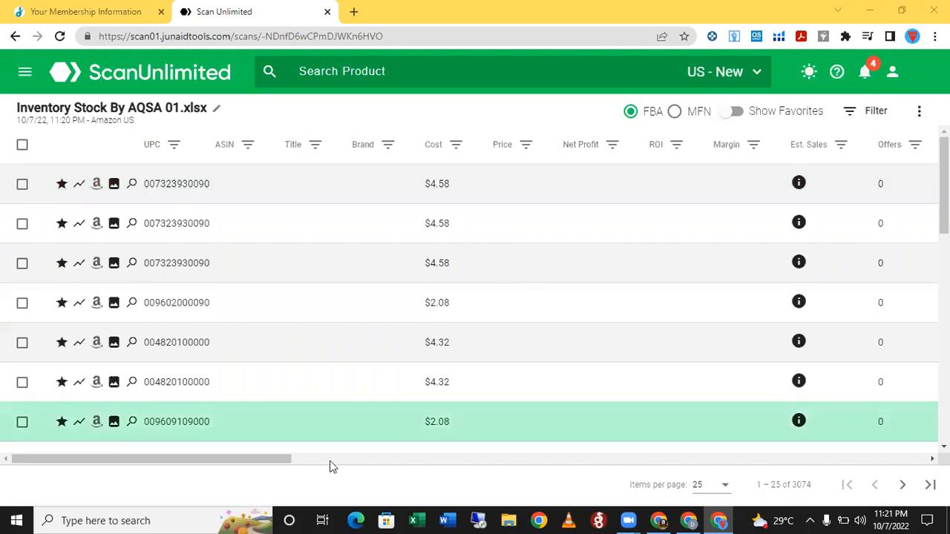
mouse_move(252, 459)
mouse_down()
mouse_move(438, 479)
mouse_move(645, 479)
mouse_move(274, 479)
mouse_move(318, 453)
mouse_move(307, 454)
mouse_up()
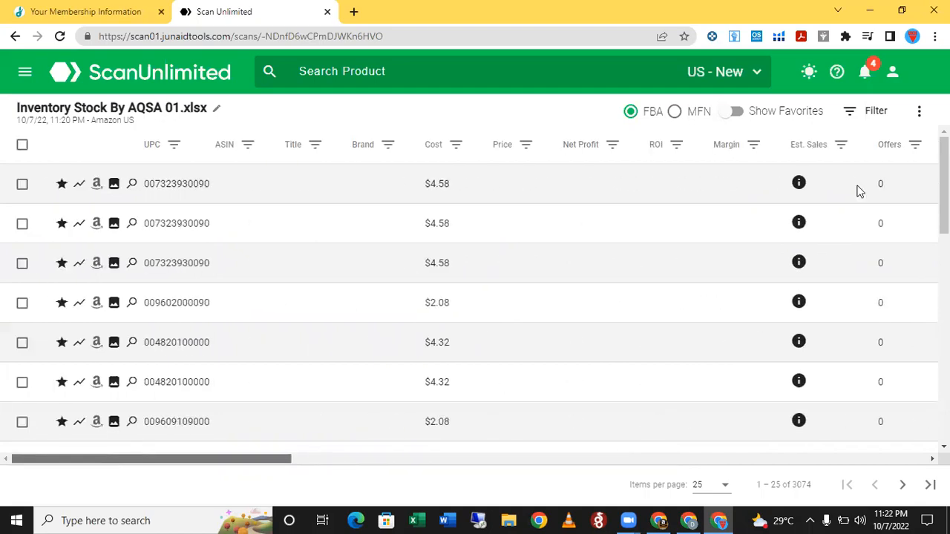
click(919, 113)
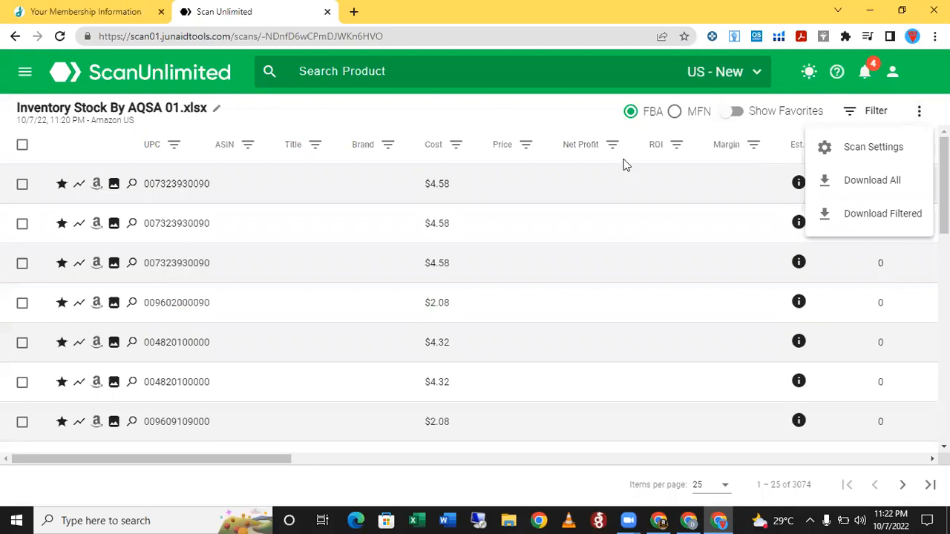
click(814, 271)
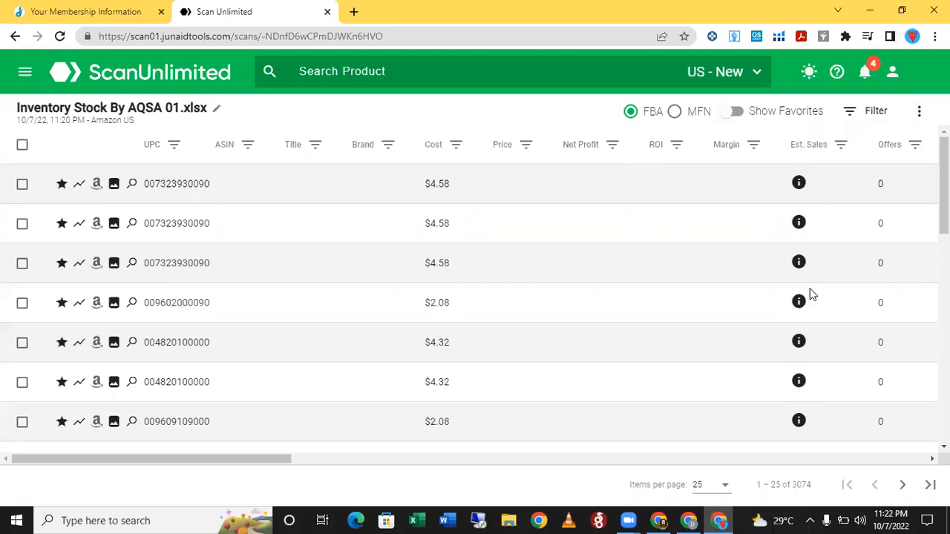
scroll(809, 312, down, 5)
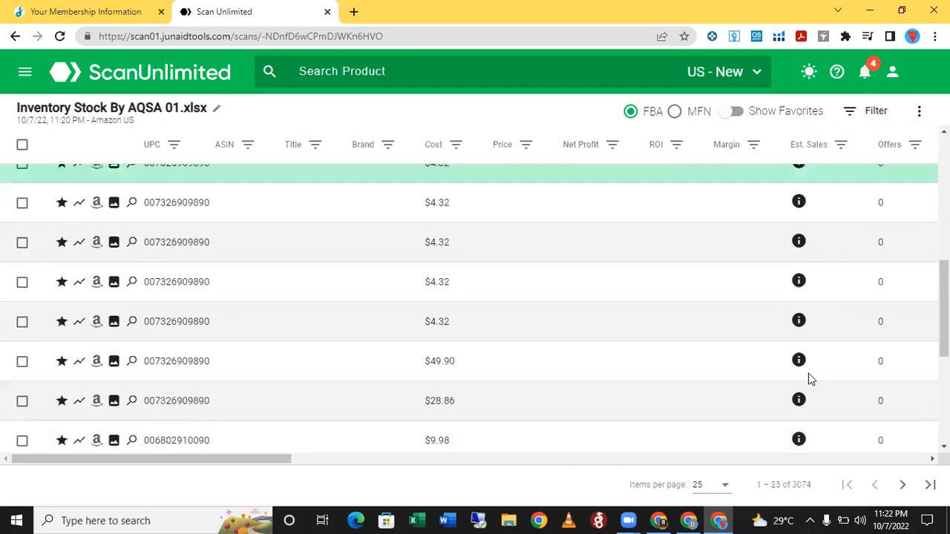
scroll(810, 377, down, 1)
scroll(808, 380, up, 6)
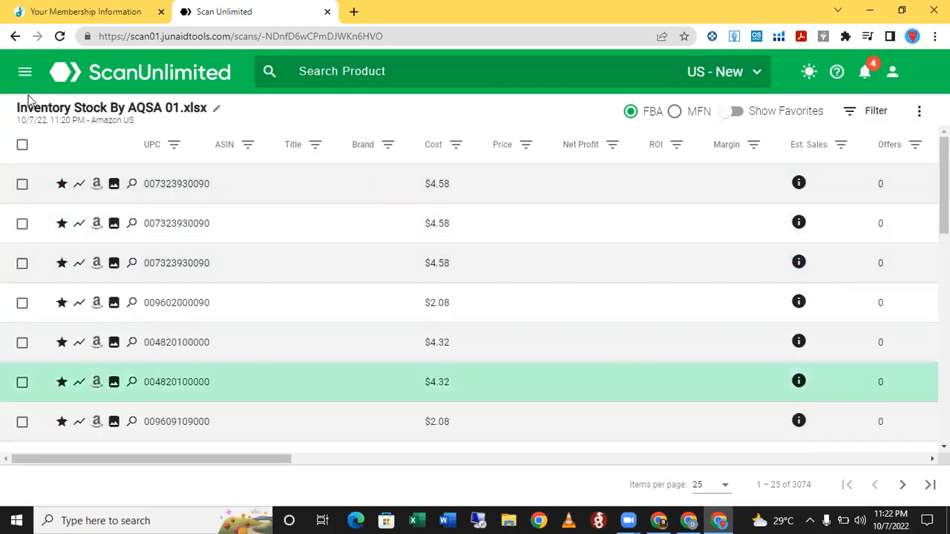
Return to the dashboard and reopen the Inventory Stock By AQSA 01.xlsx scan from the recent scans
click(16, 41)
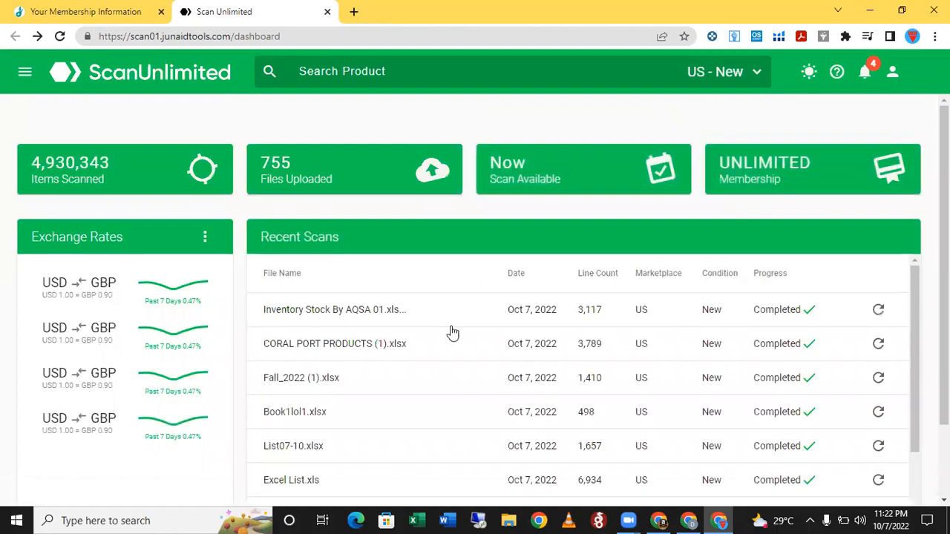
click(370, 320)
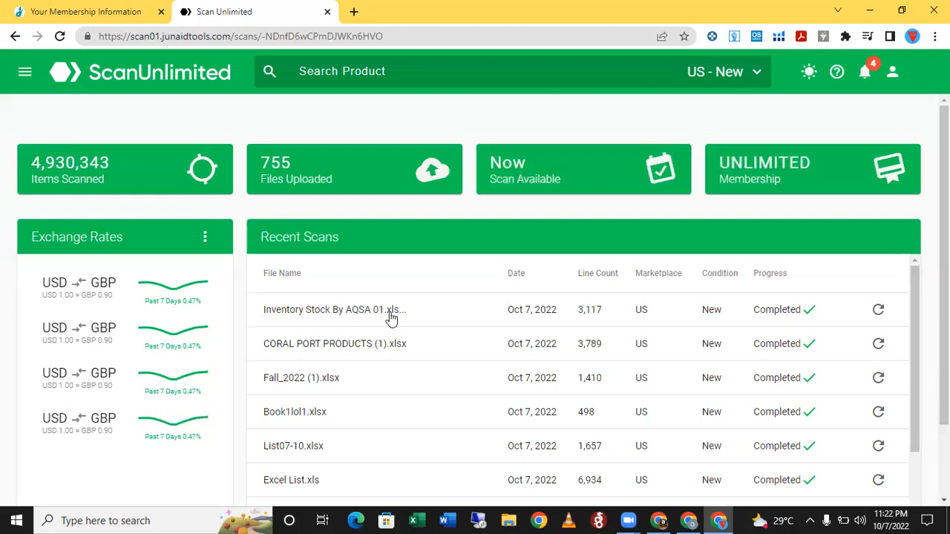
click(606, 350)
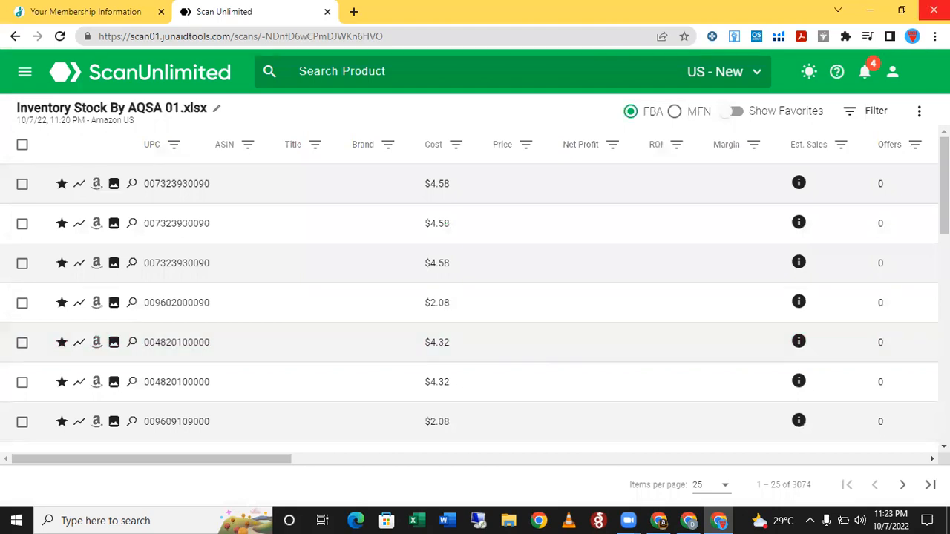
Download all results of the Inventory Stock By AQSA 01.xlsx scan and submit the download request
click(920, 115)
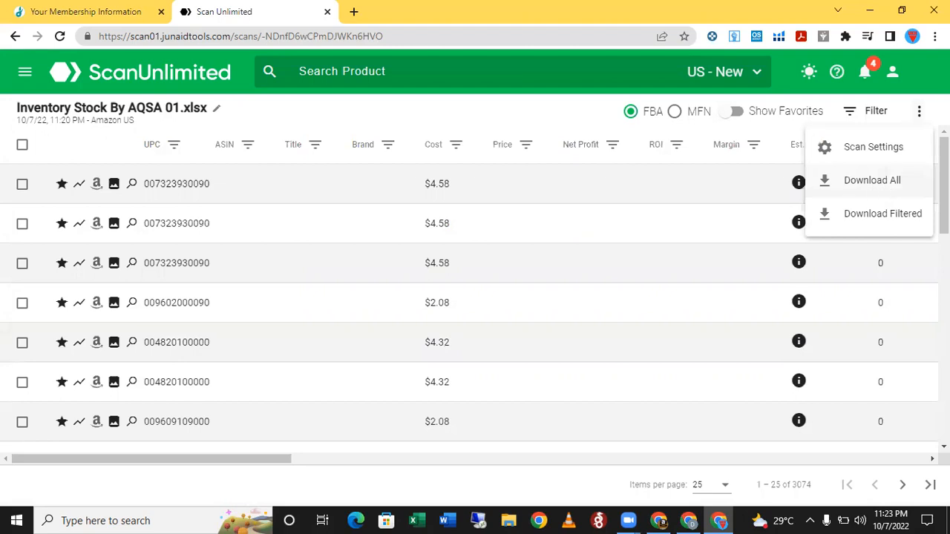
click(879, 190)
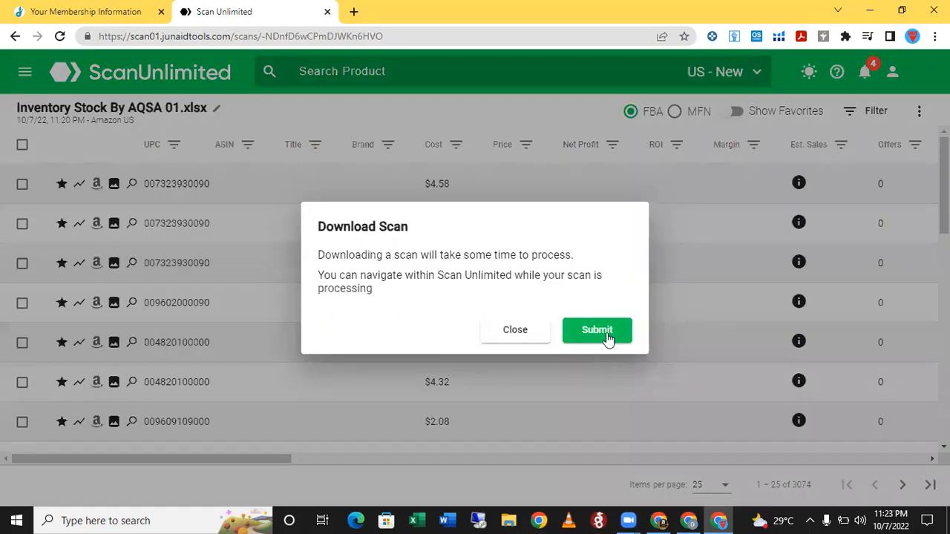
click(607, 335)
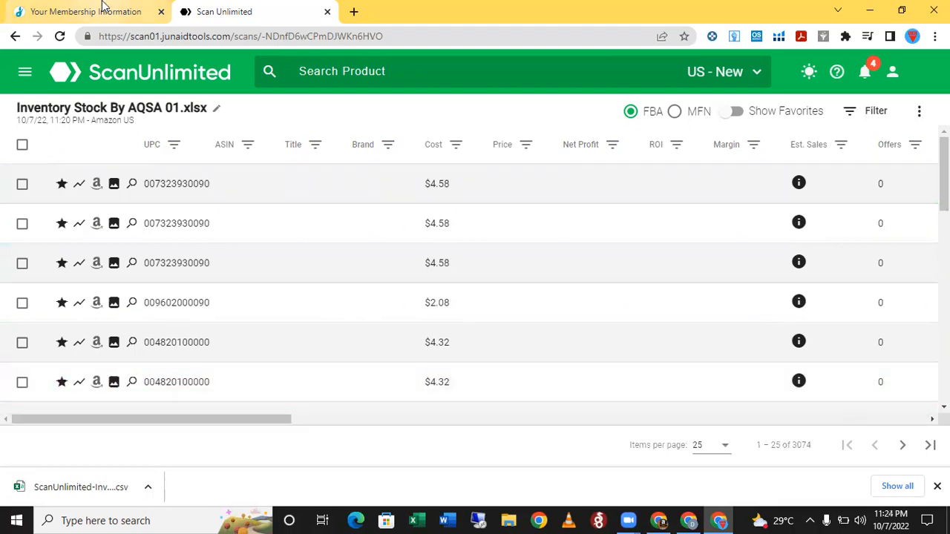
click(354, 14)
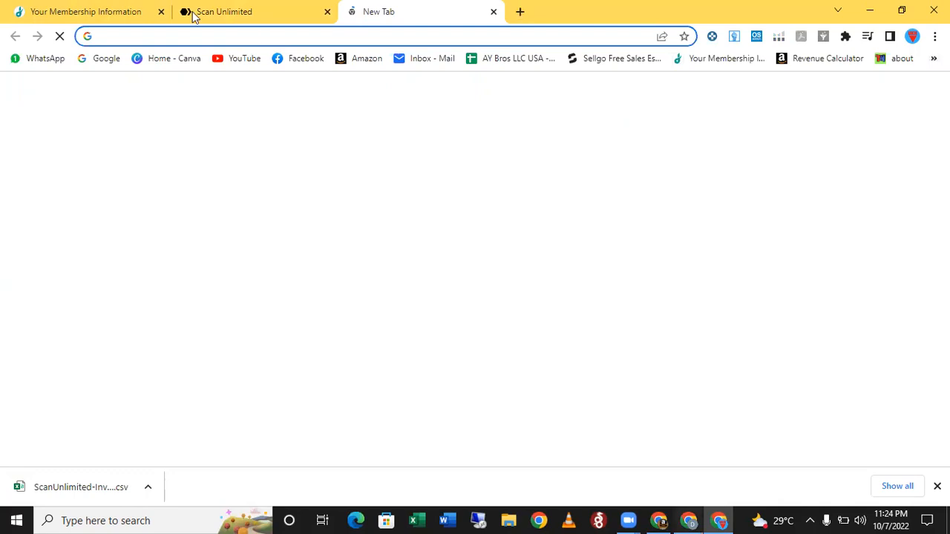
key(alt+Tab)
key(ctrl+t)
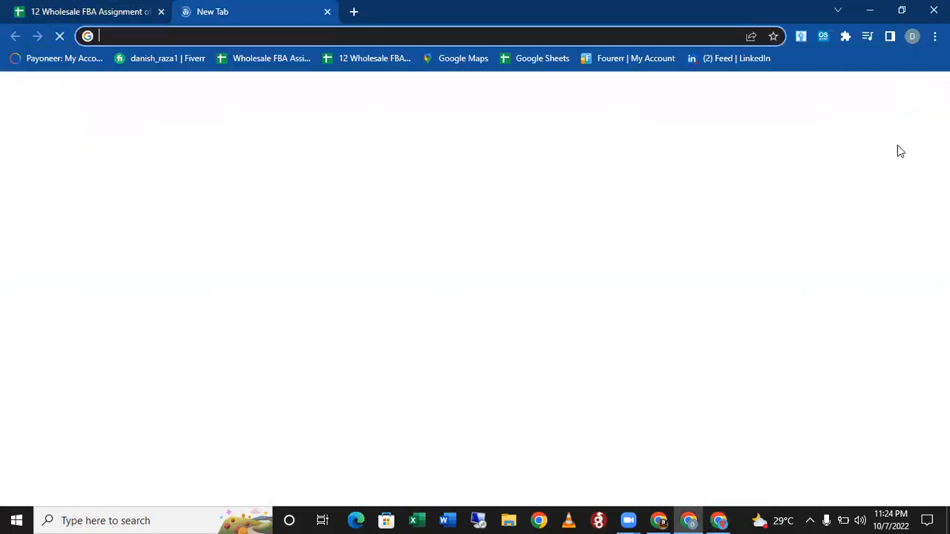
click(537, 58)
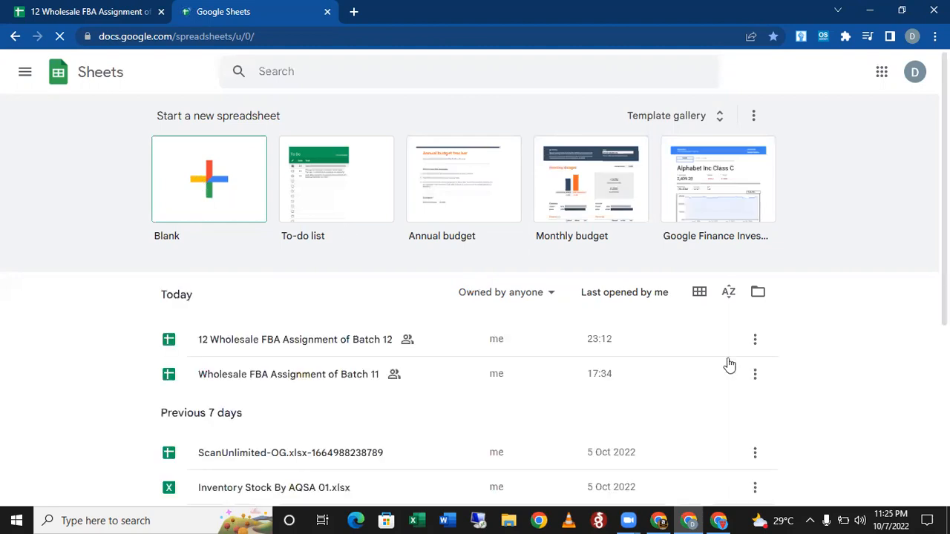
scroll(290, 327, down, 2)
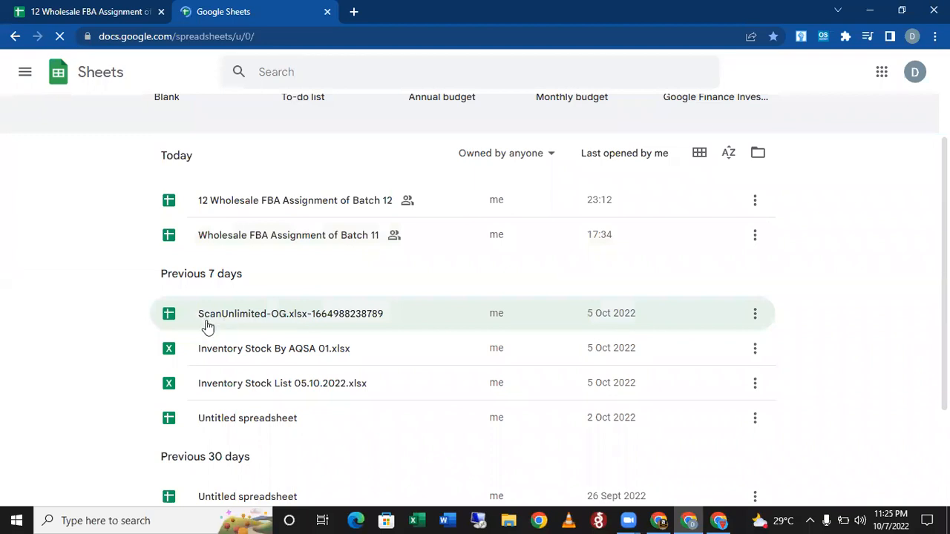
click(256, 320)
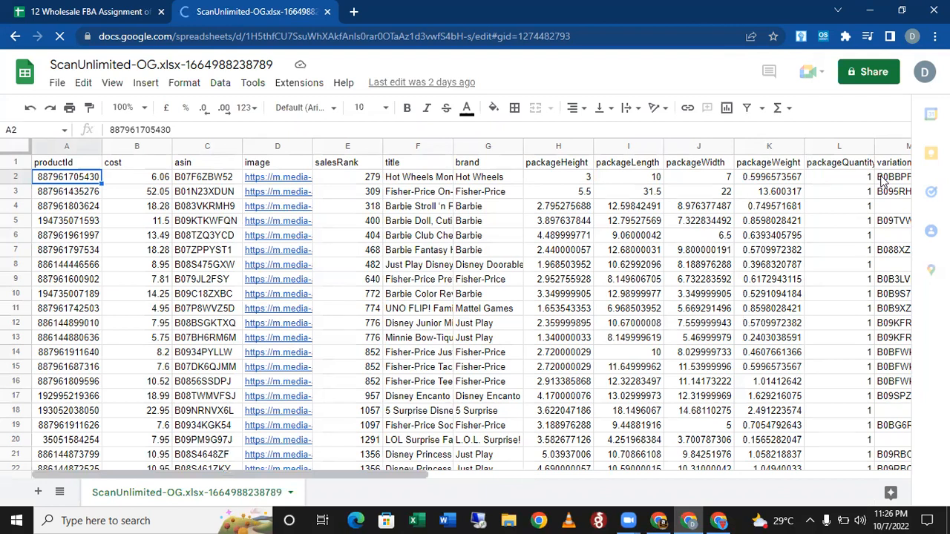
Examine the price, offers, category, fbaFee and referralFee columns for the first product in row 2
scroll(882, 181, right, 4)
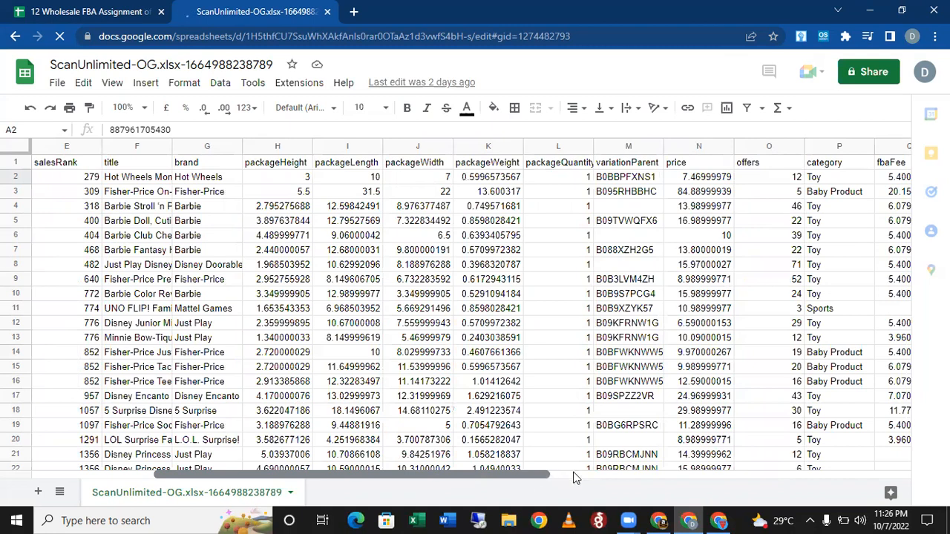
scroll(574, 478, right, 3)
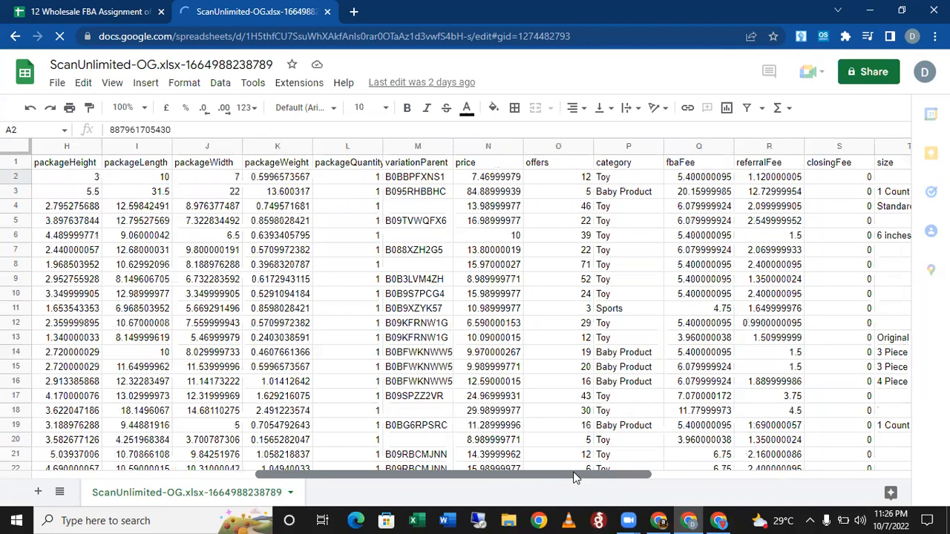
scroll(579, 476, right, 1)
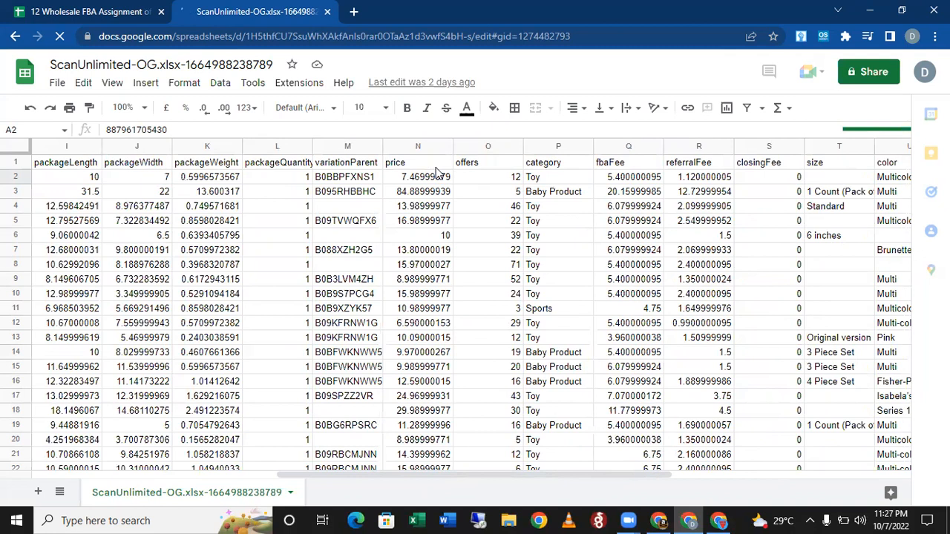
click(437, 166)
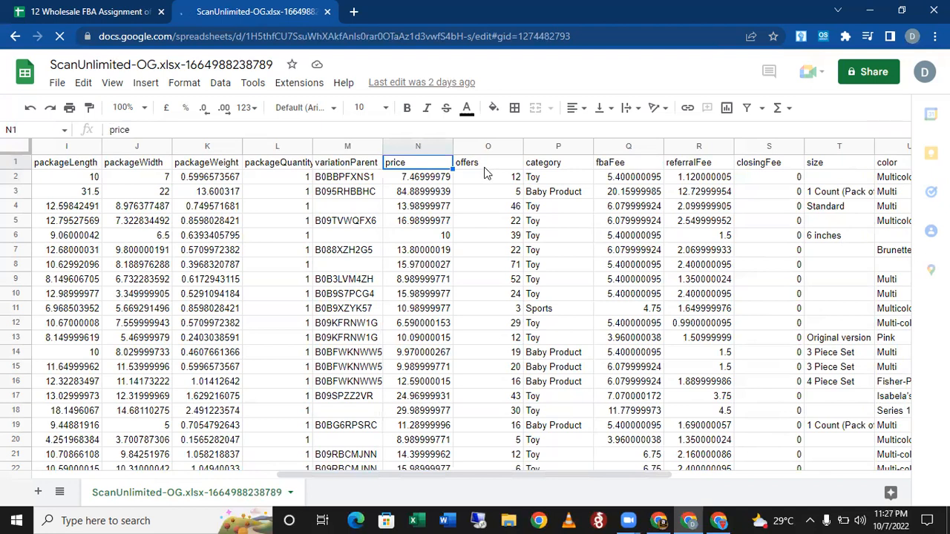
click(484, 168)
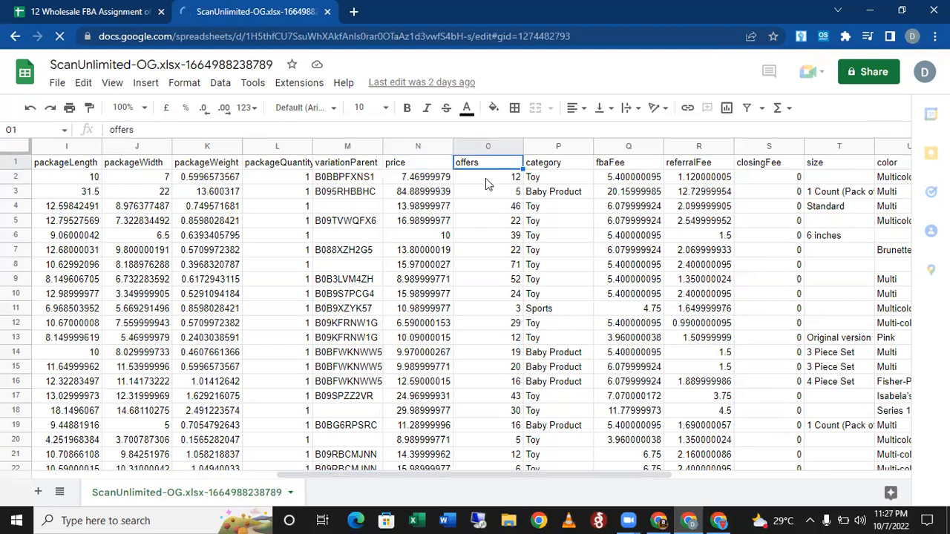
click(485, 178)
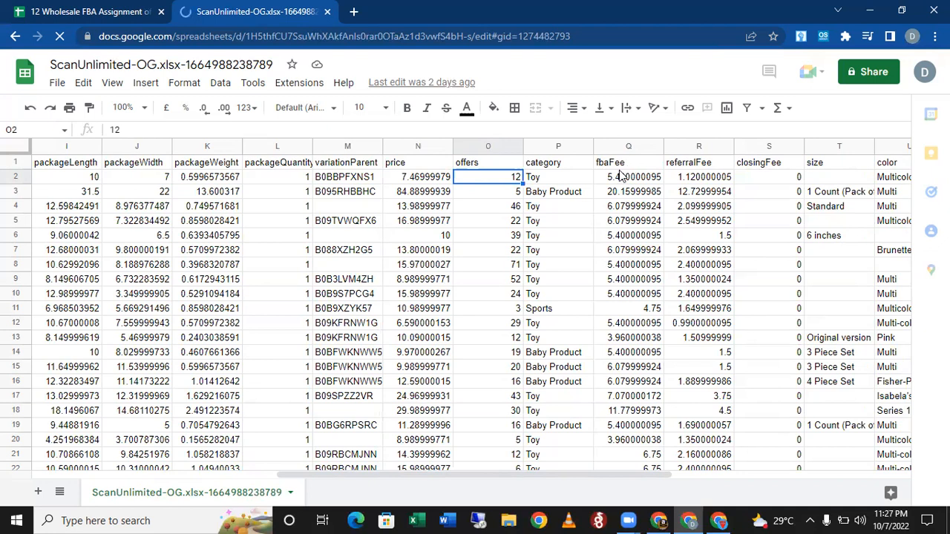
key(Up)
key(Right)
key(Right)
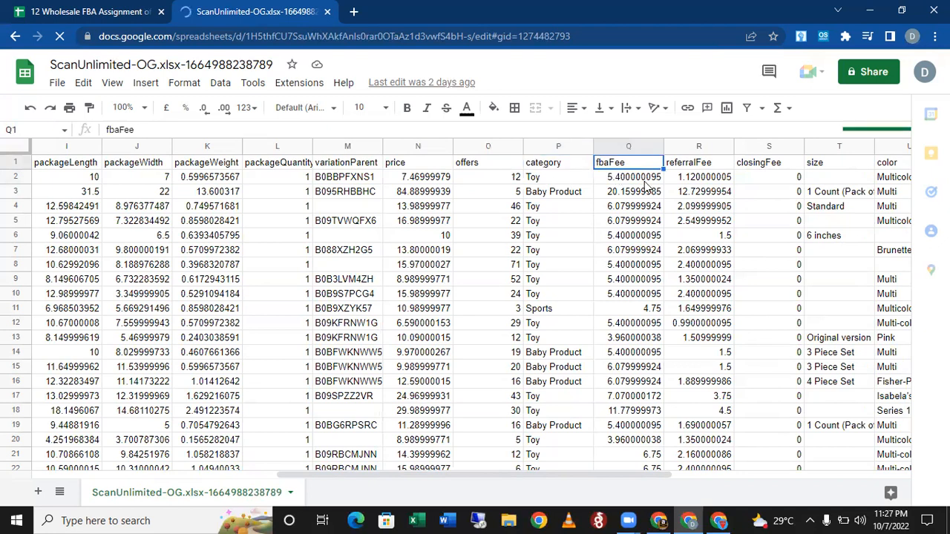
key(Down)
key(Left)
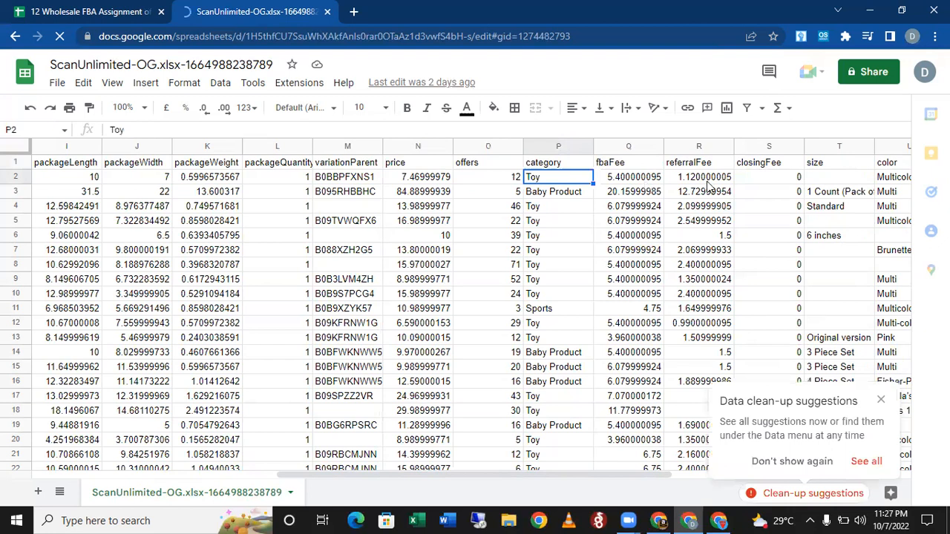
key(Right)
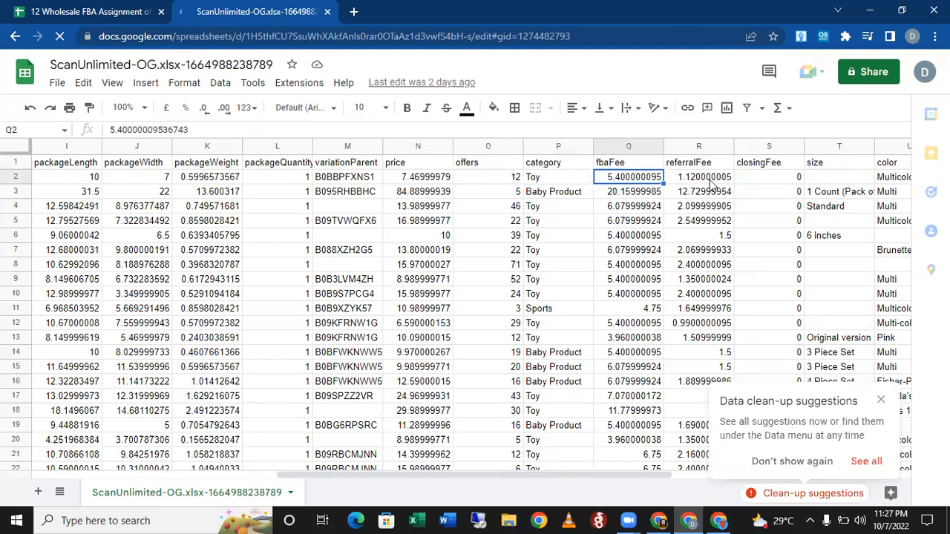
key(Right)
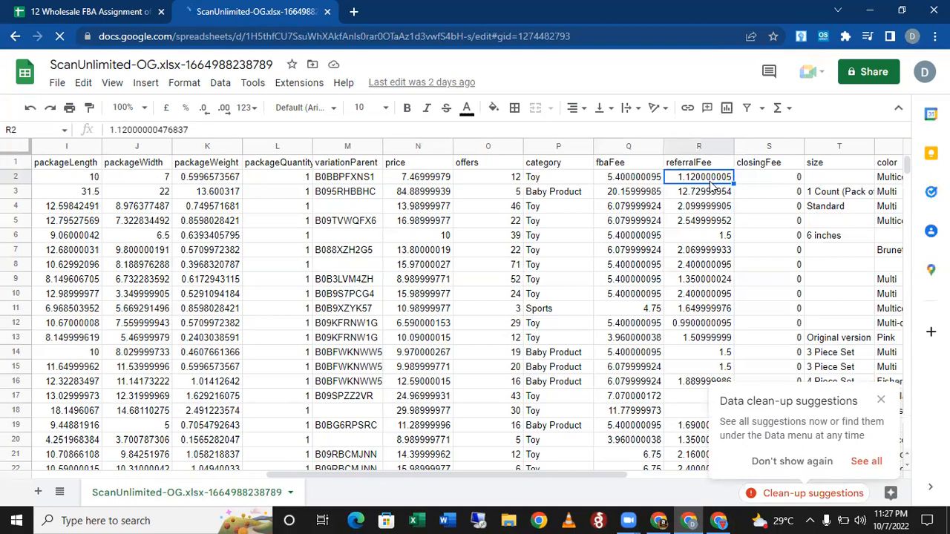
Examine the first product's values from closingFee through estimatedSales and additional costs to profit and roi, and dismiss the data clean-up suggestions
click(758, 178)
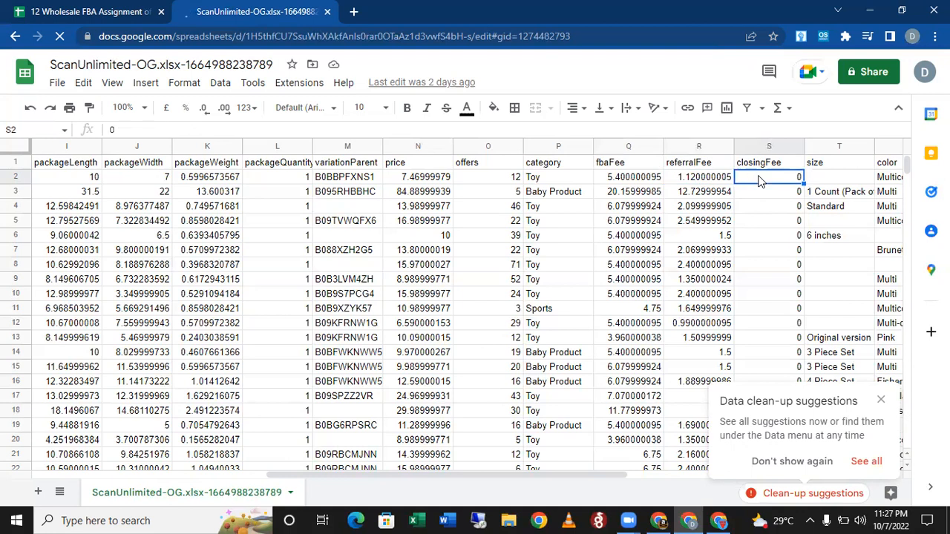
key(Tab)
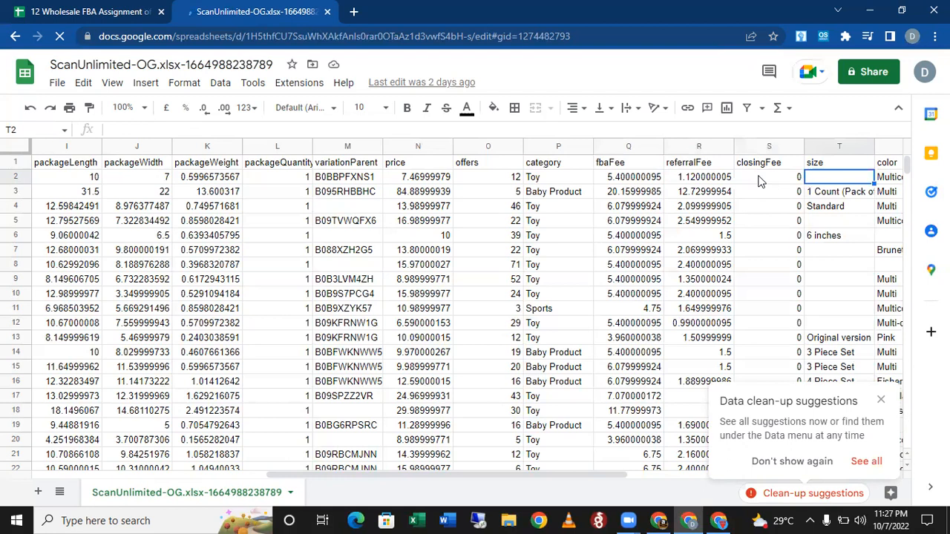
key(Tab)
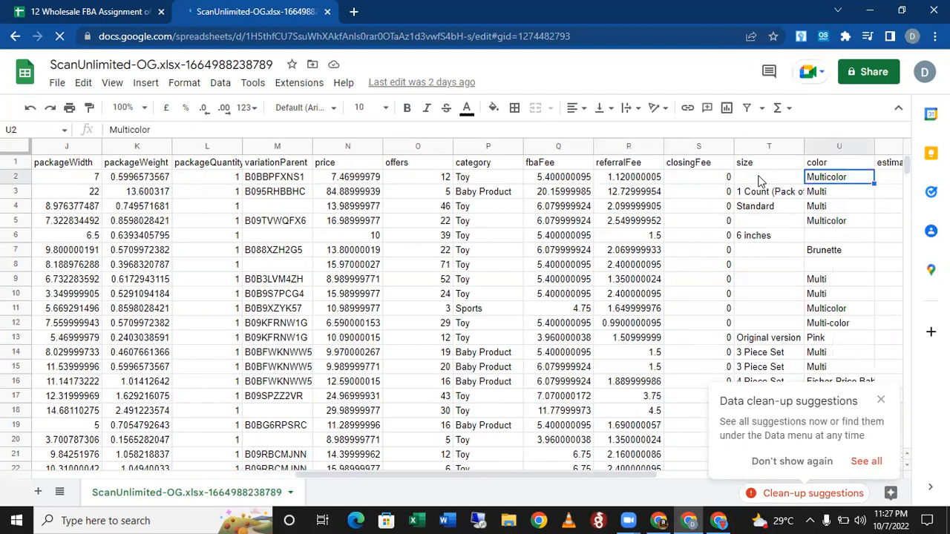
key(Tab)
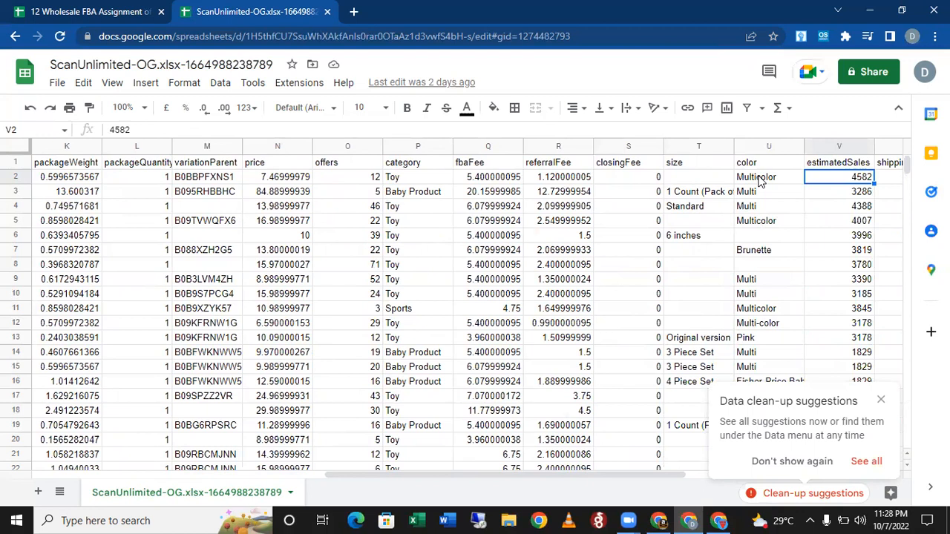
key(Right)
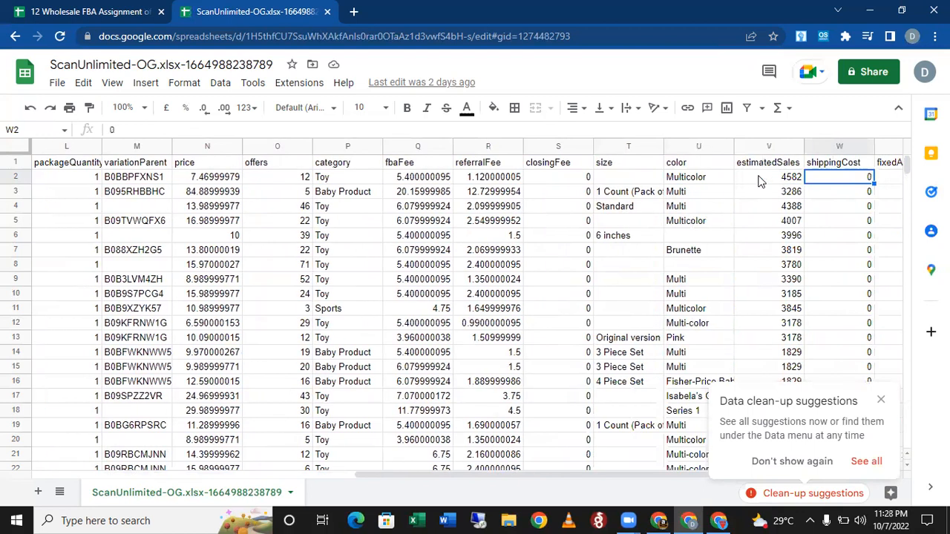
key(Right)
key(Right)
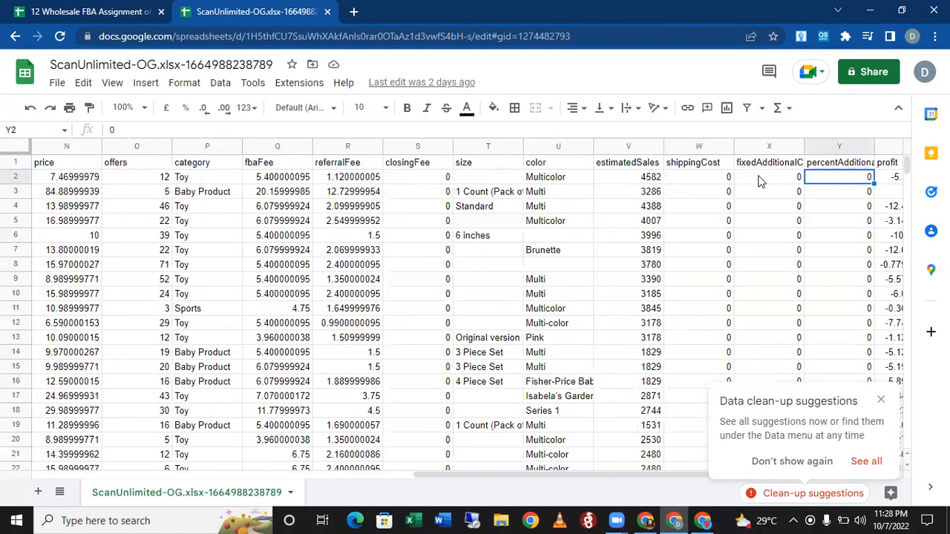
key(Right)
key(Right)
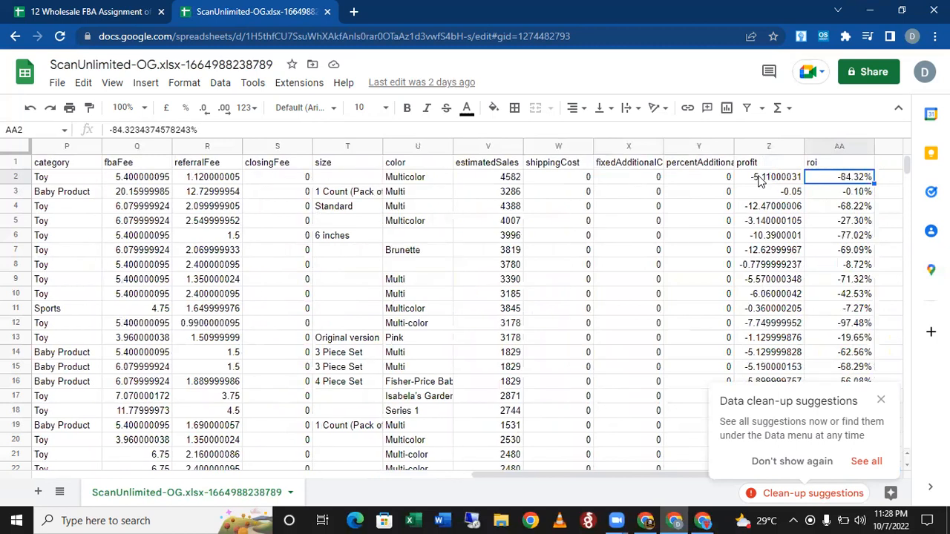
click(759, 181)
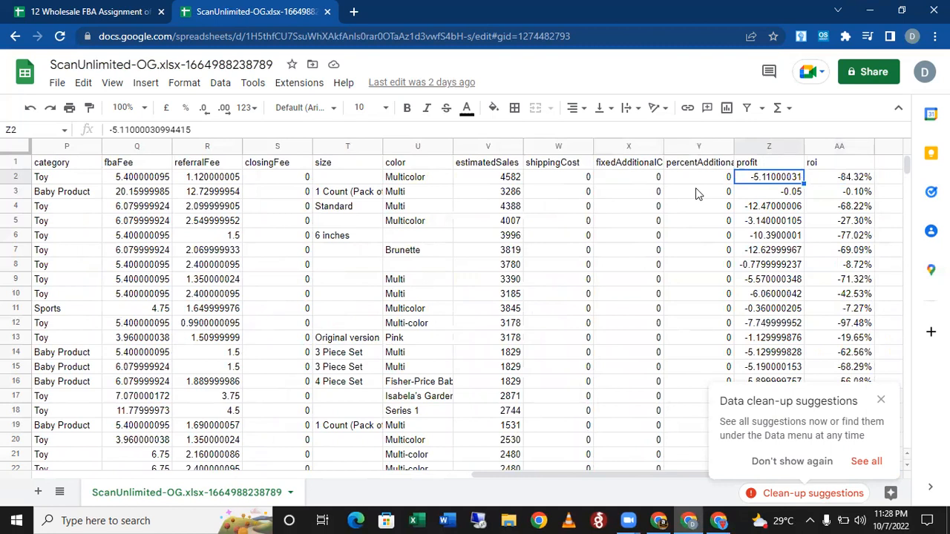
click(880, 402)
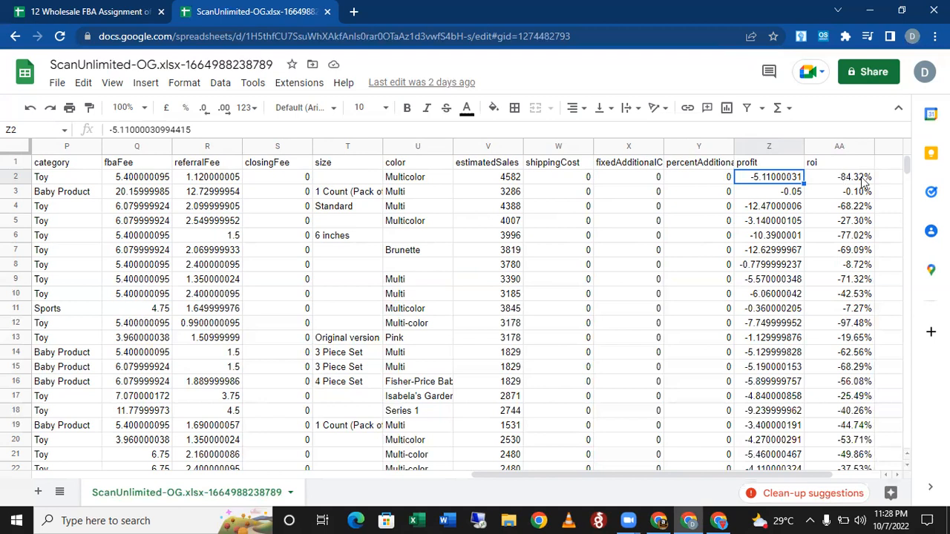
Review the first product's values in row 2 from profit back through the additional costs, estimatedSales and fees to offers
click(713, 182)
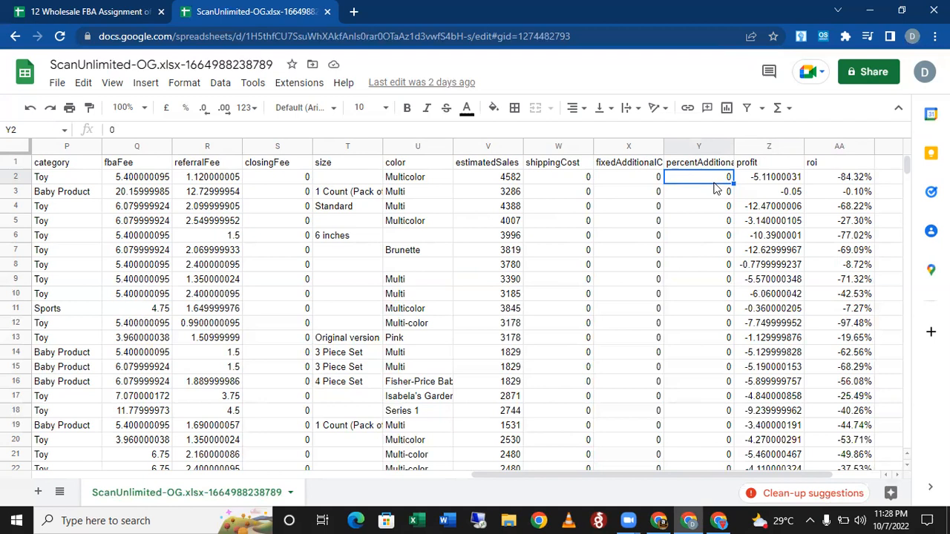
key(Right)
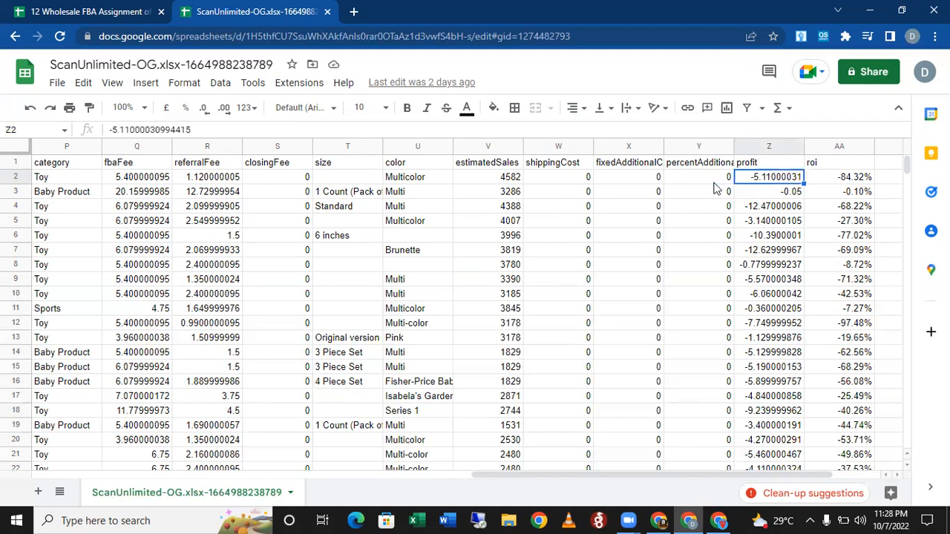
key(Left)
key(Left)
key(Left)
key(Left)
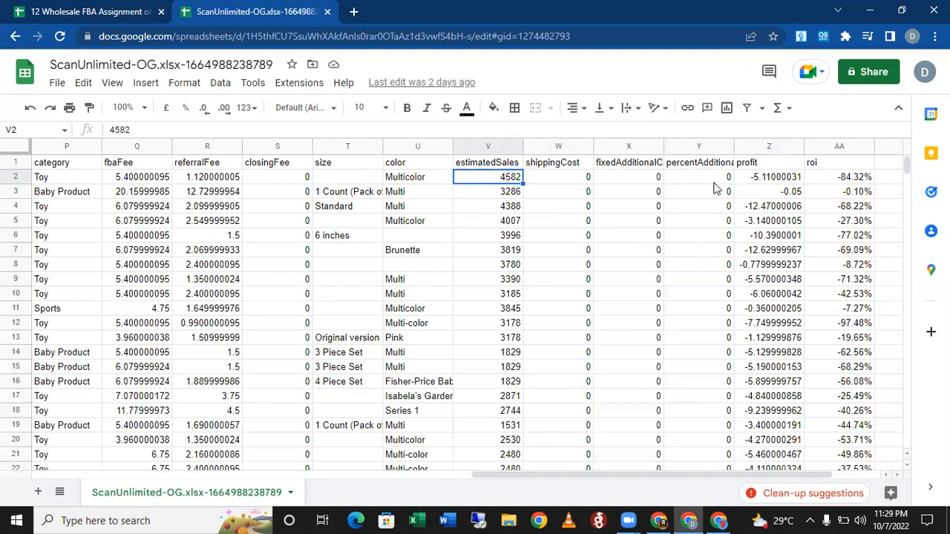
key(Left)
key(Left)
key(Left)
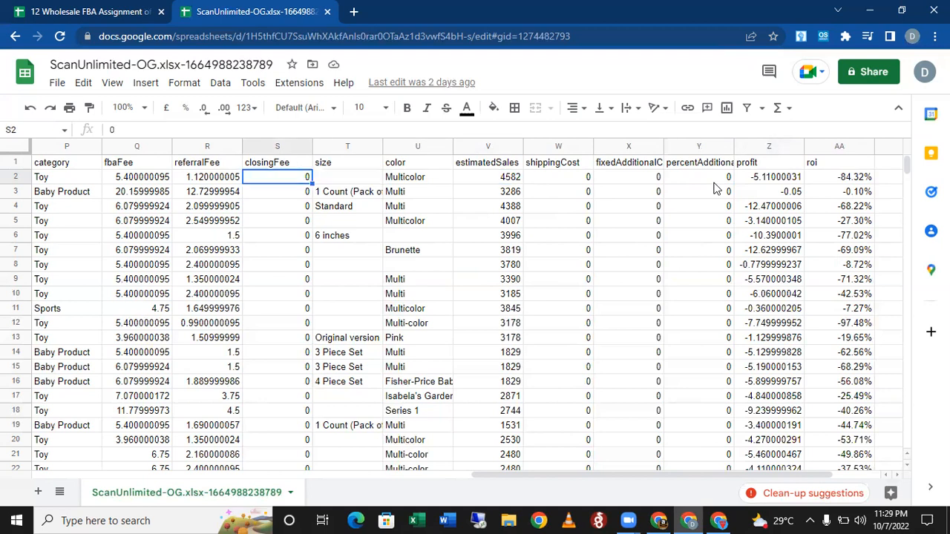
key(Left)
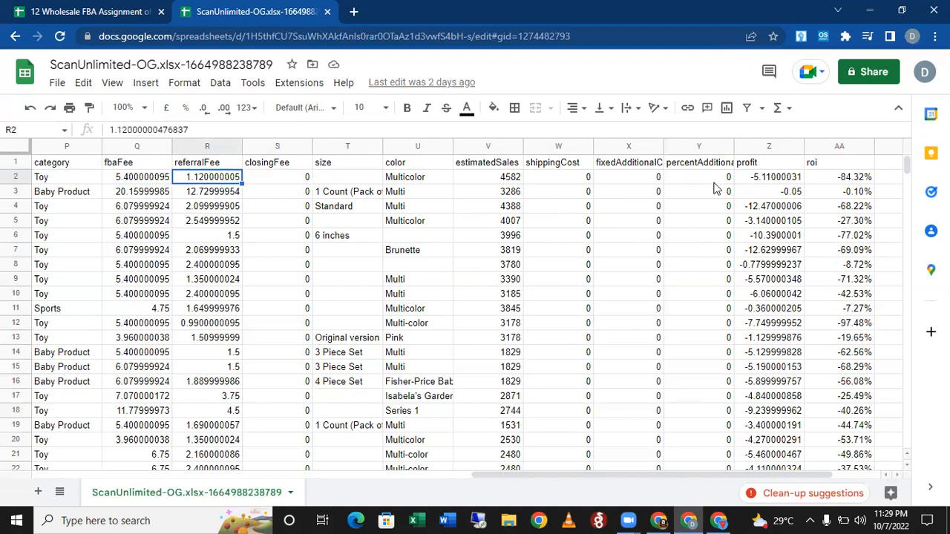
key(Left)
key(Left)
key(Left)
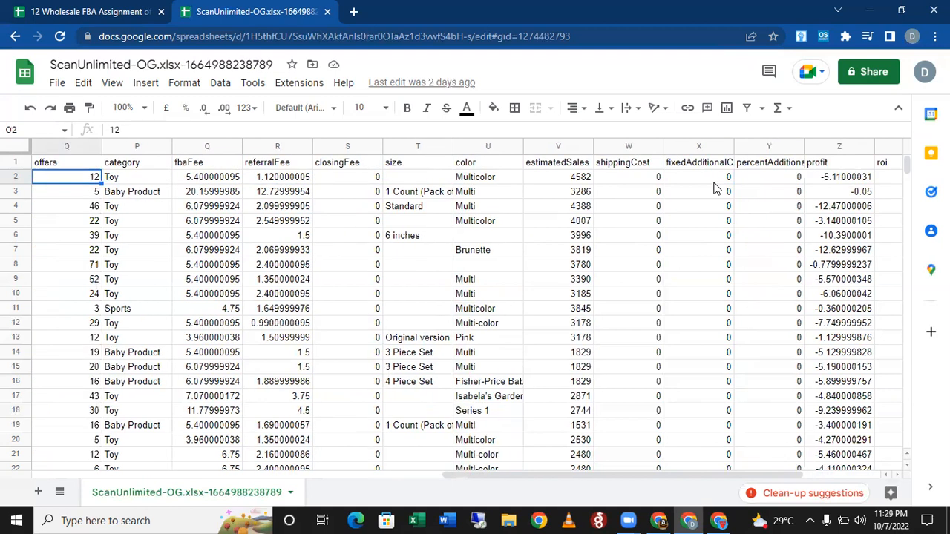
Examine the first product's values from price back through package details, brand, title, salesRank and asin to productId and cost
key(Left)
key(Left)
key(Left)
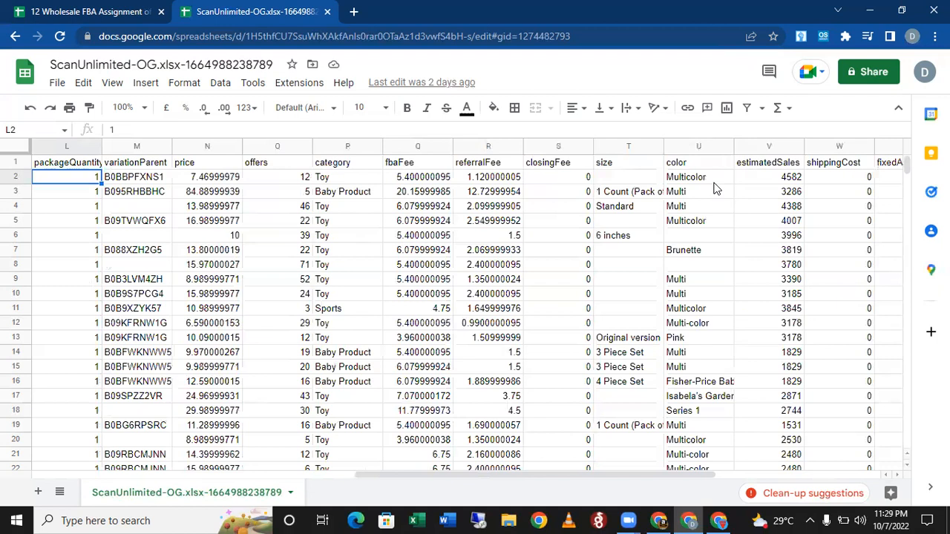
key(Left)
key(Left)
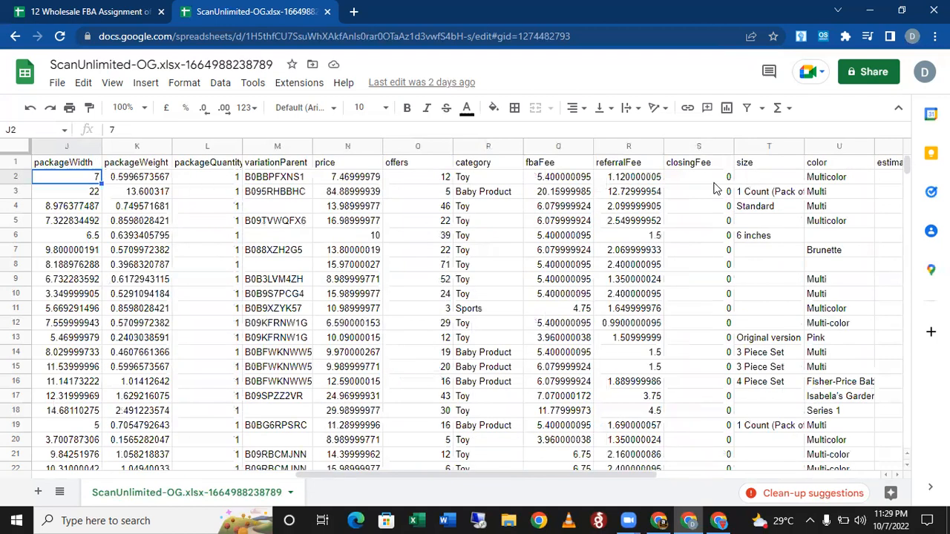
key(Left)
key(Left)
key(Left)
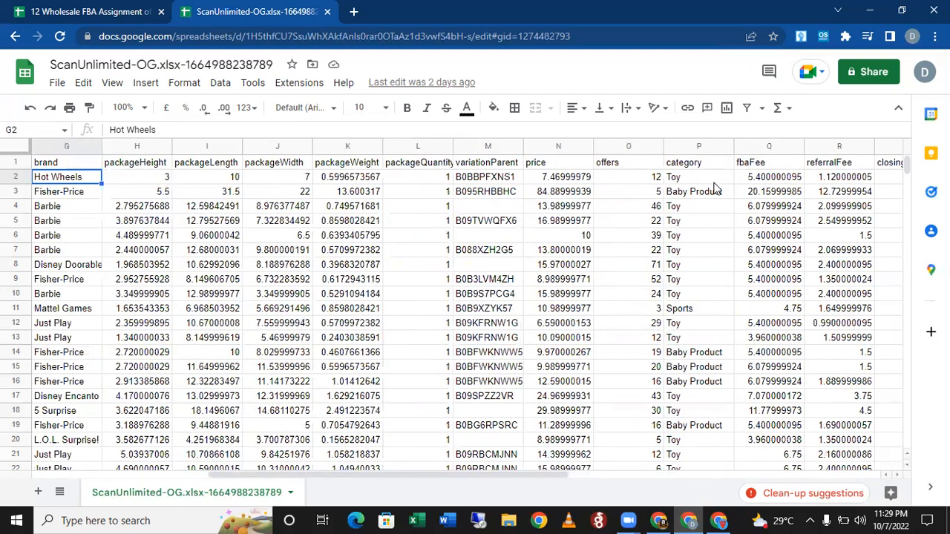
key(Left)
key(Left)
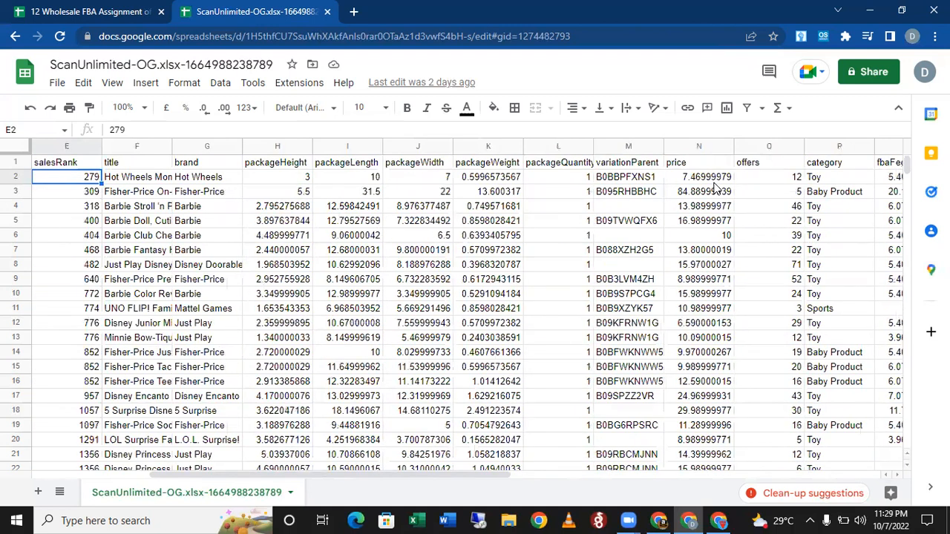
key(Left)
key(Left)
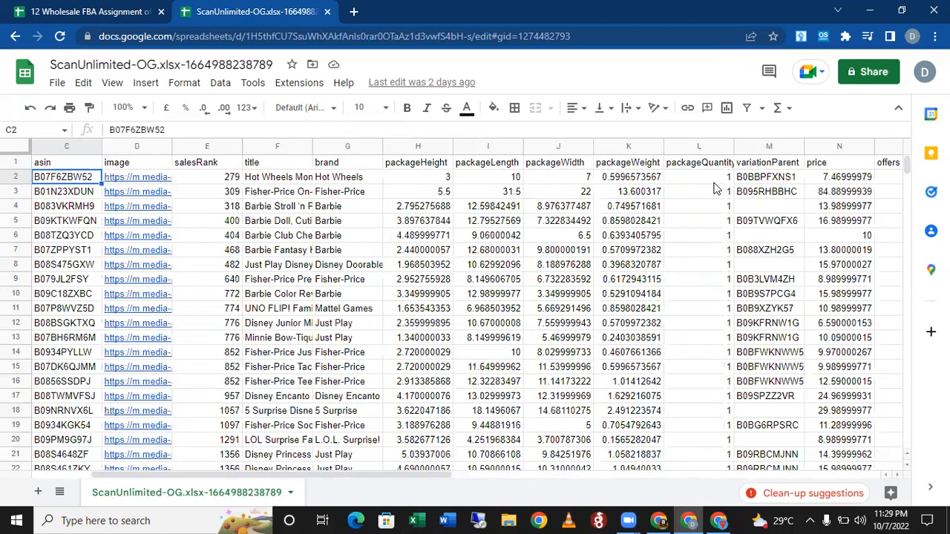
key(Left)
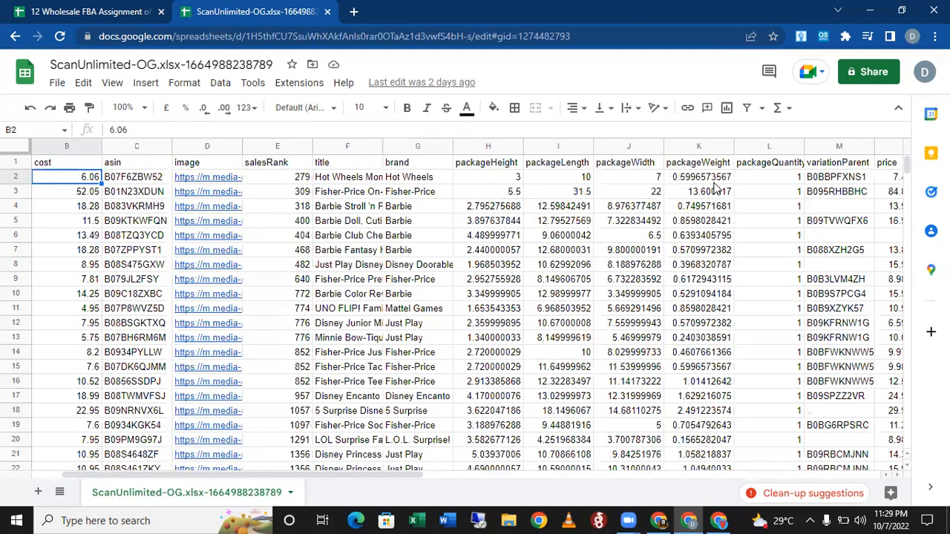
key(Left)
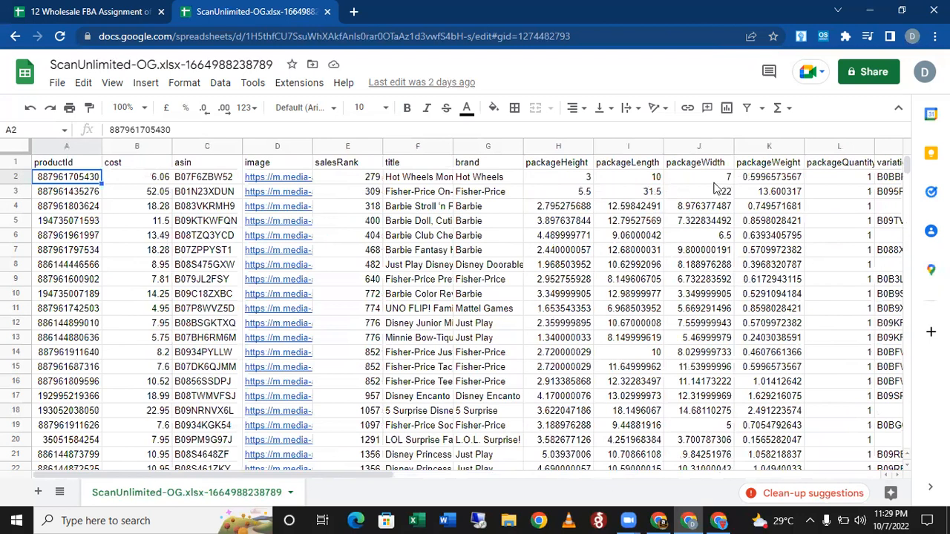
key(Right)
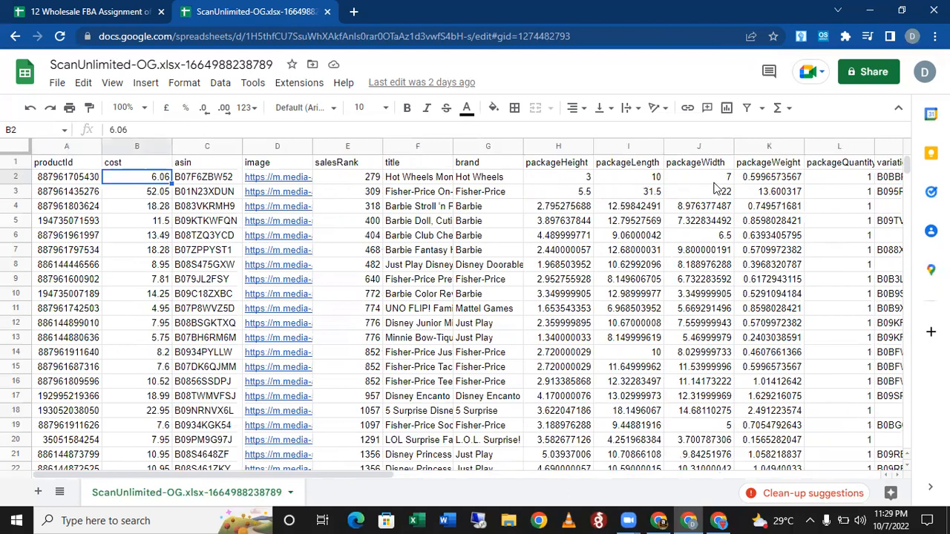
Freeze the sheet up to header row 1
click(15, 162)
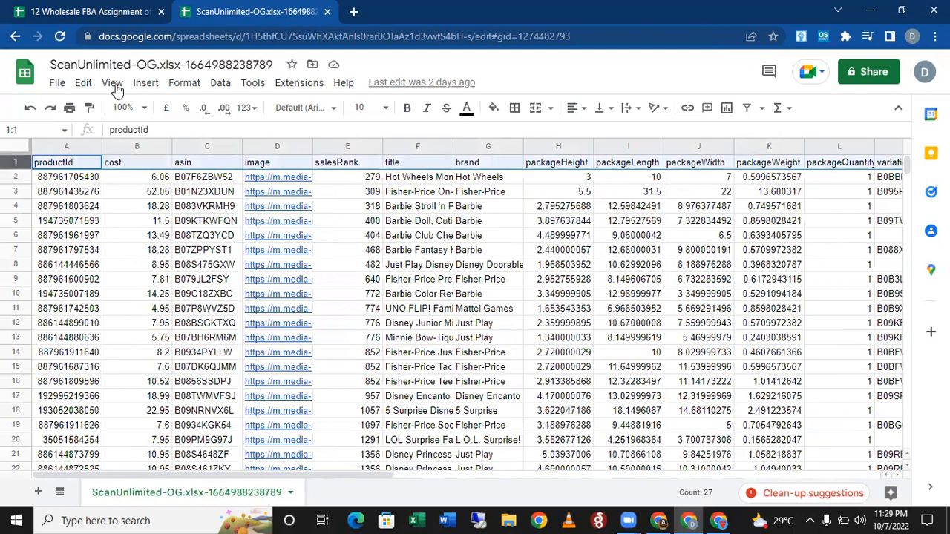
click(112, 84)
mouse_move(280, 141)
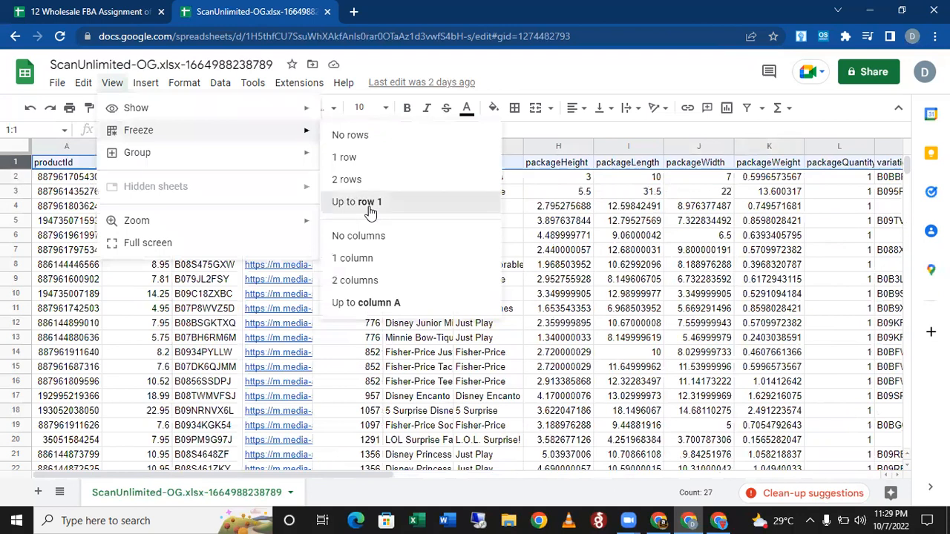
click(369, 211)
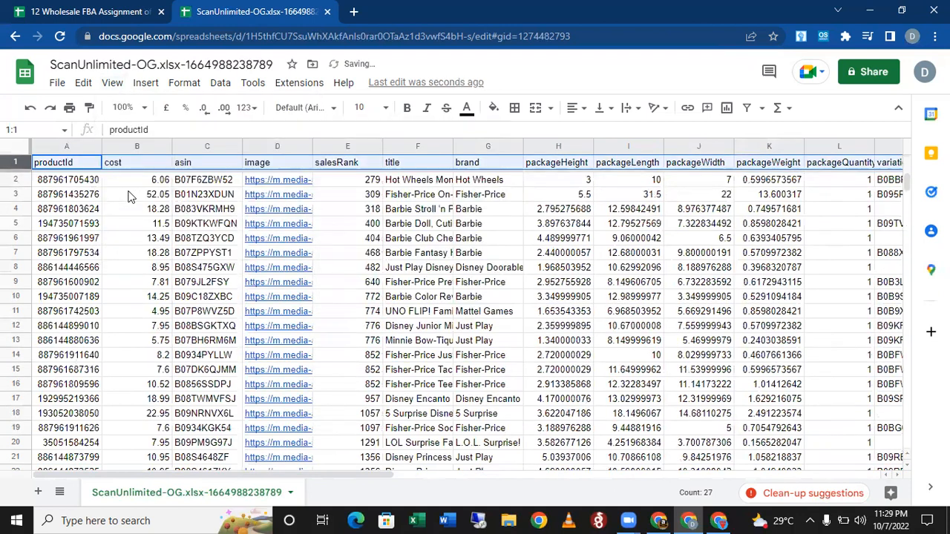
click(128, 197)
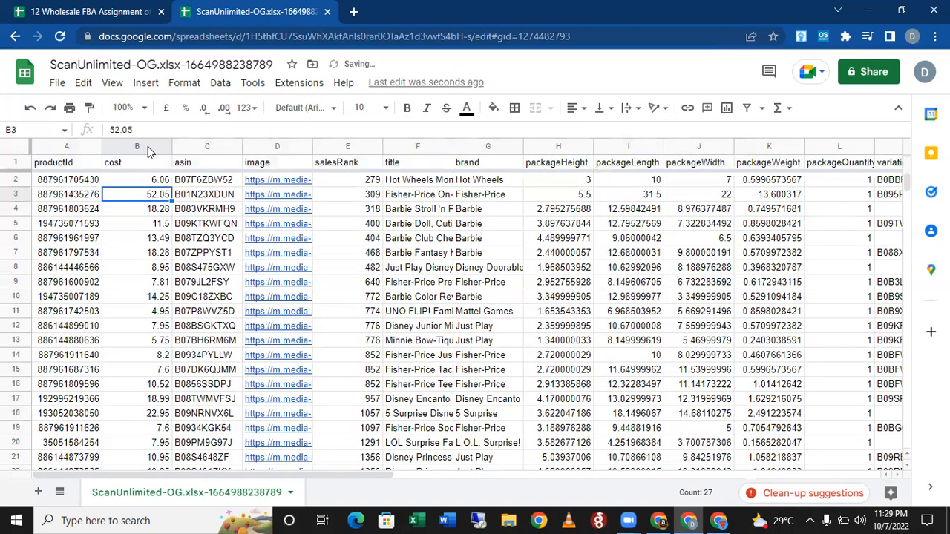
Fill the whole cost column with orange
click(145, 144)
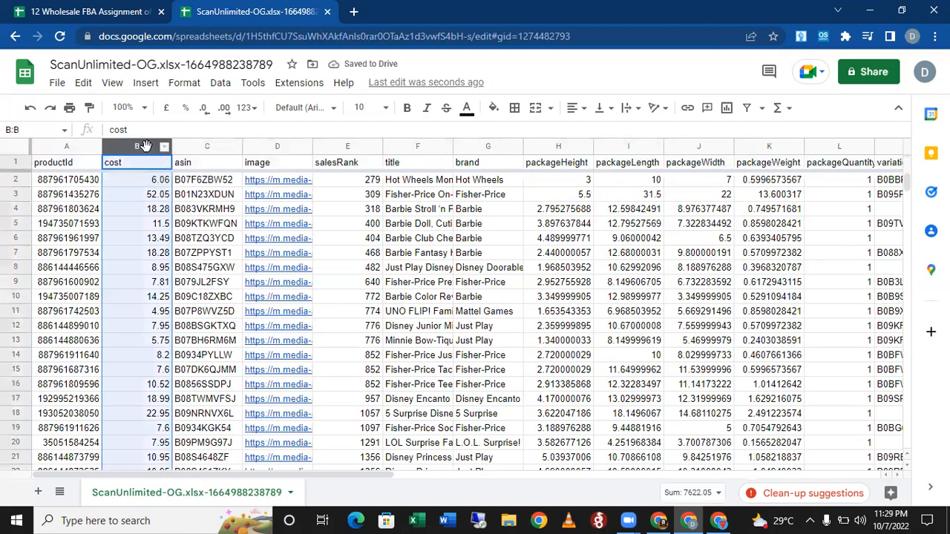
click(494, 110)
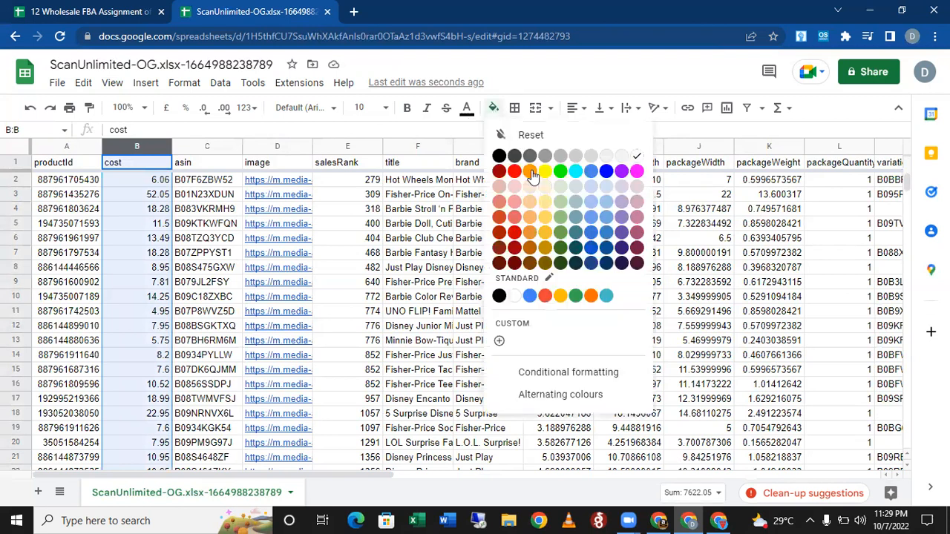
click(530, 172)
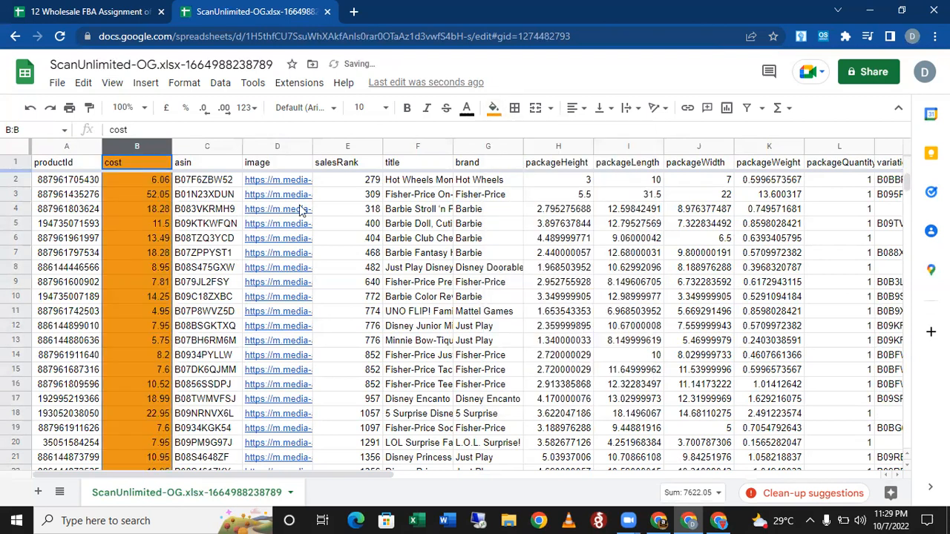
click(137, 209)
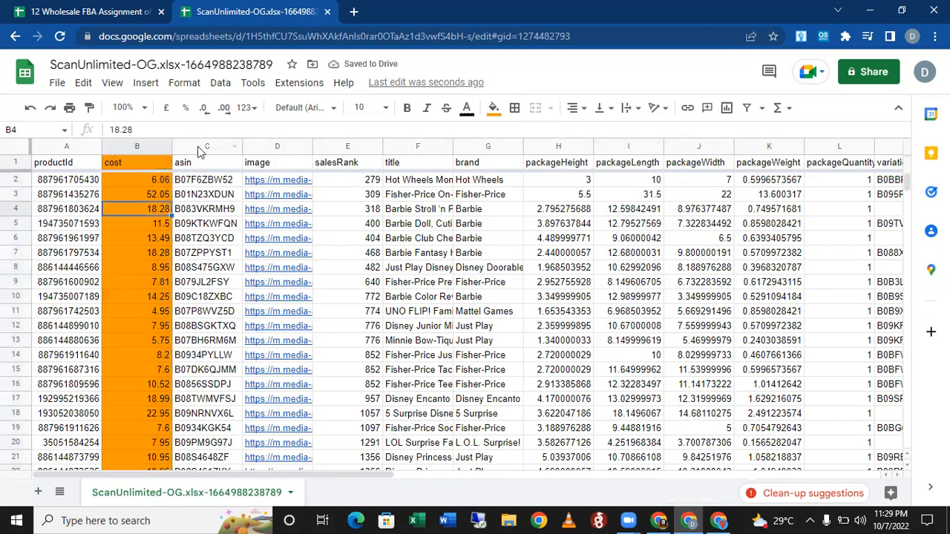
Fill the whole asin column with cyan instead of the orange used for cost
click(198, 144)
click(493, 107)
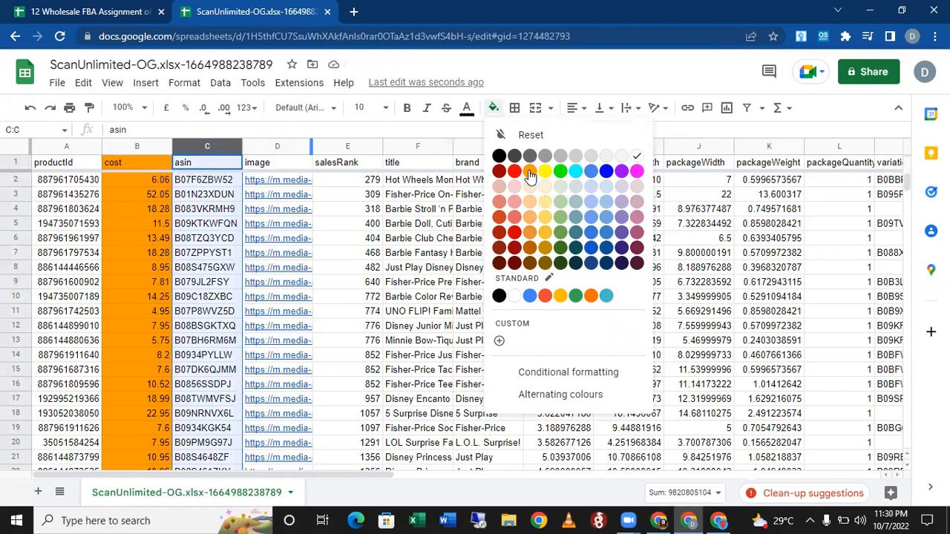
click(530, 171)
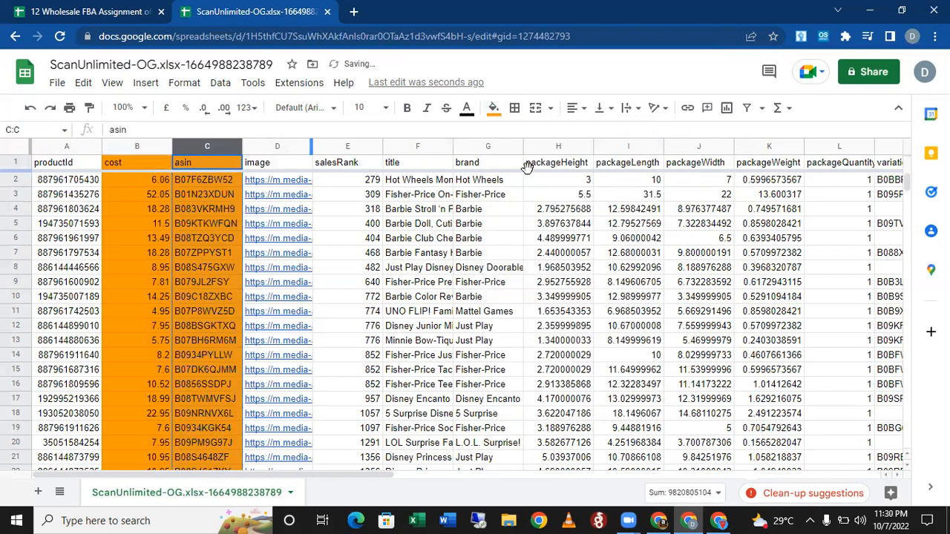
click(493, 108)
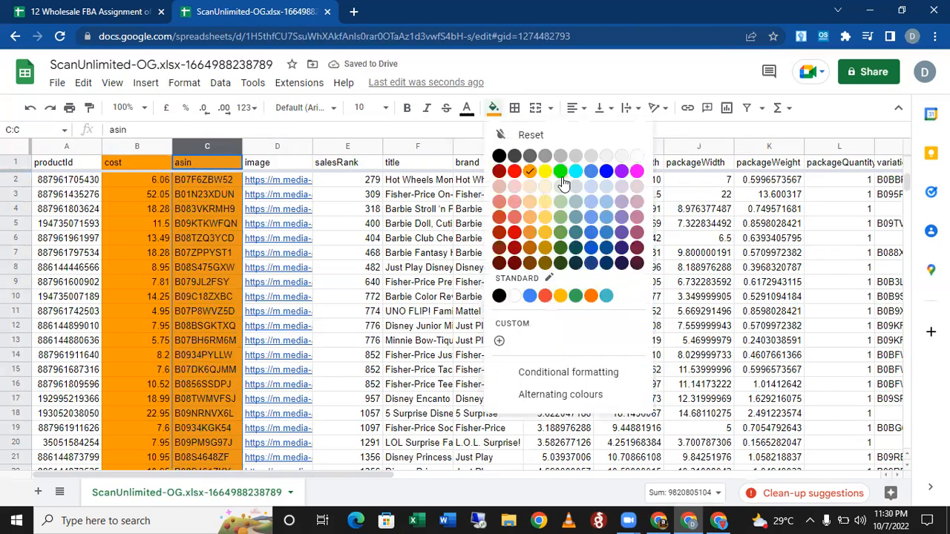
click(576, 172)
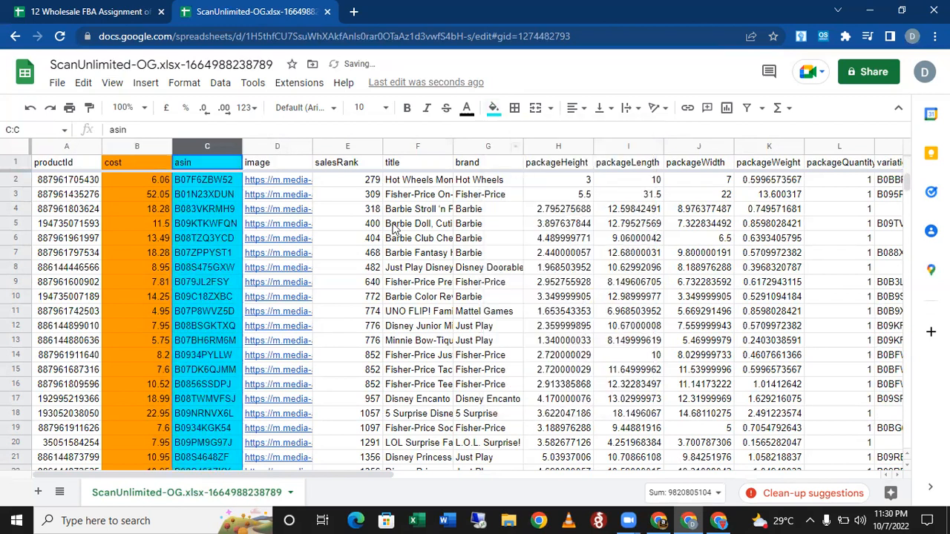
Fill the whole salesRank column with a medium light blue
click(363, 208)
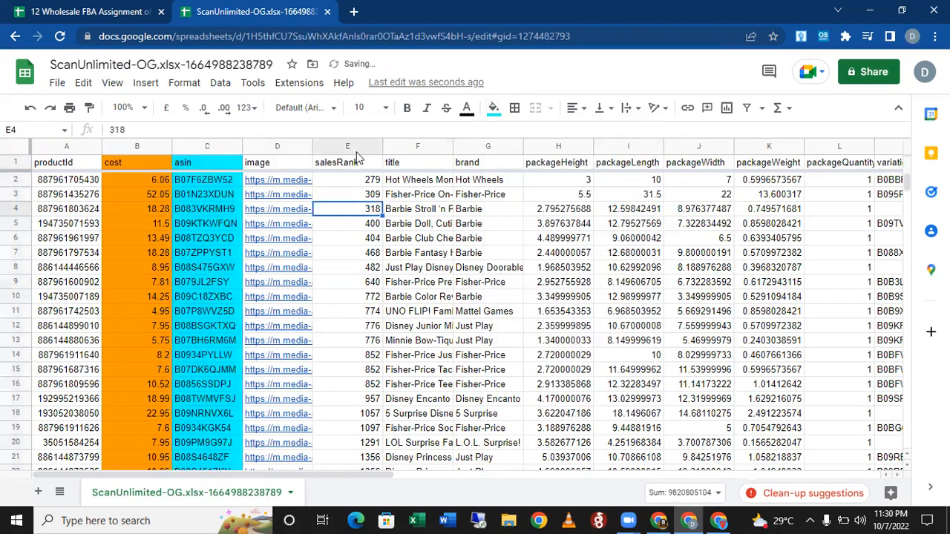
click(356, 147)
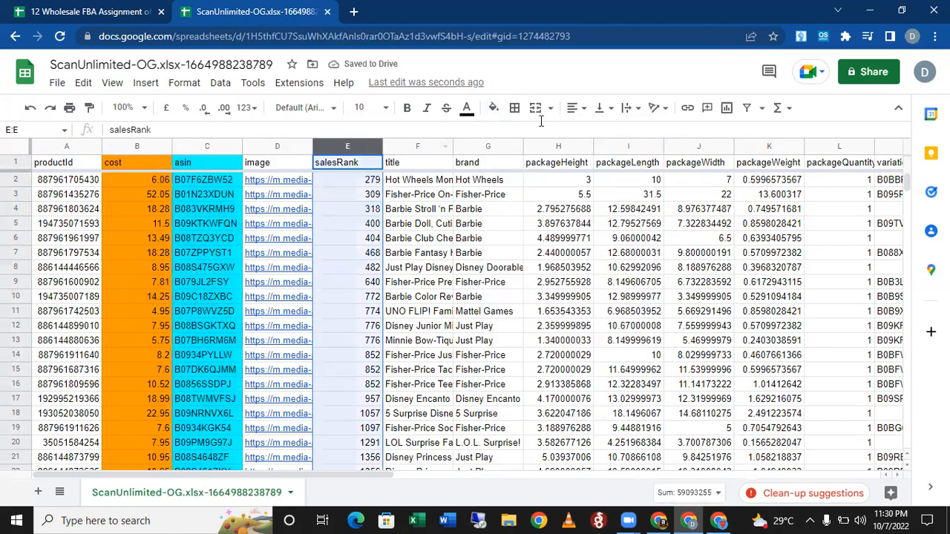
click(494, 112)
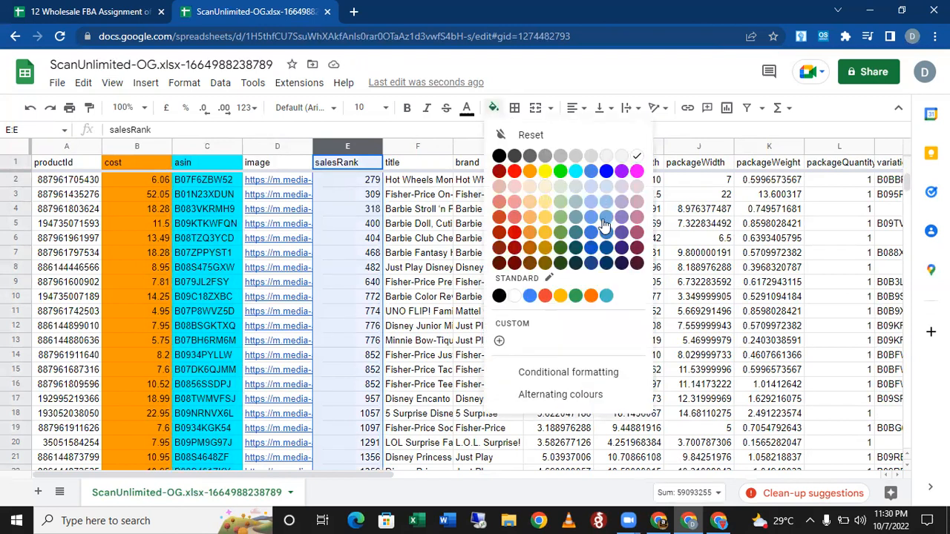
click(602, 219)
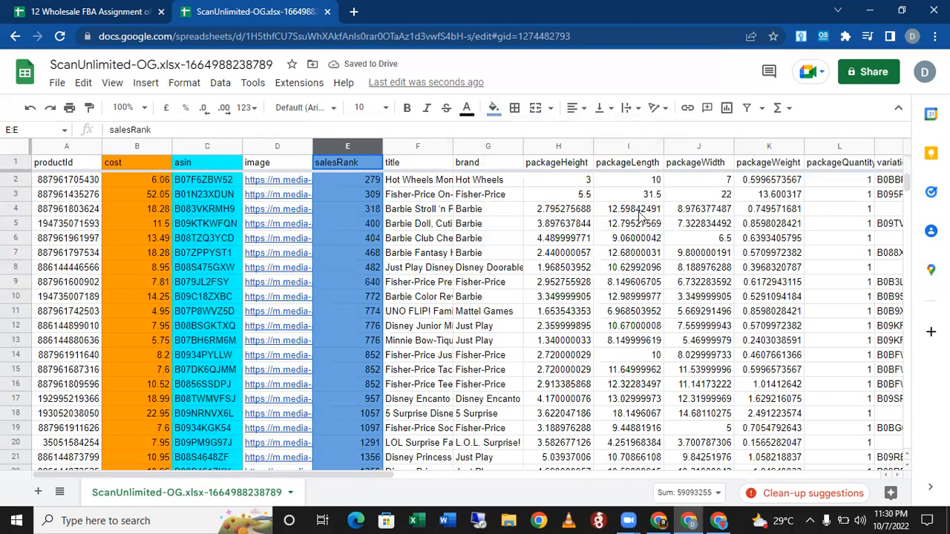
Fill the whole variationParent column with dark blue
click(575, 210)
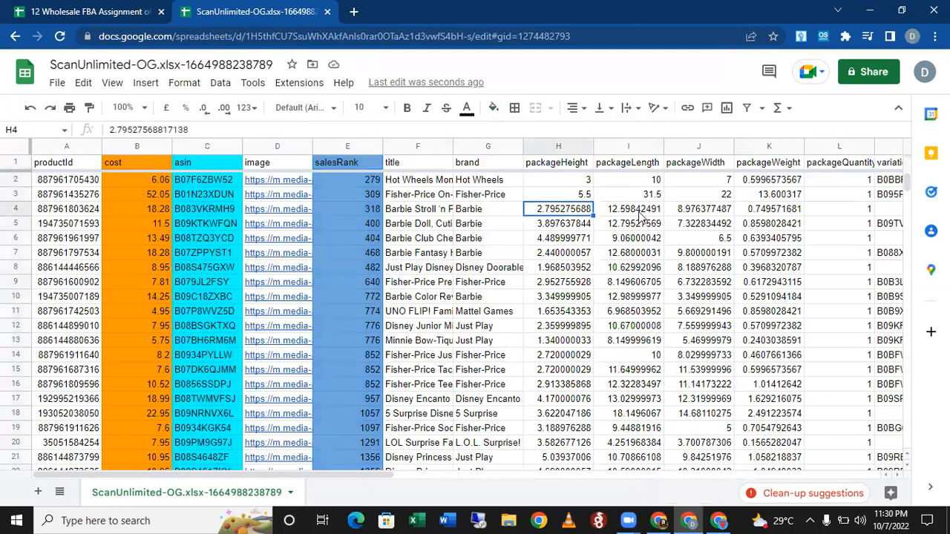
key(Right)
key(Right)
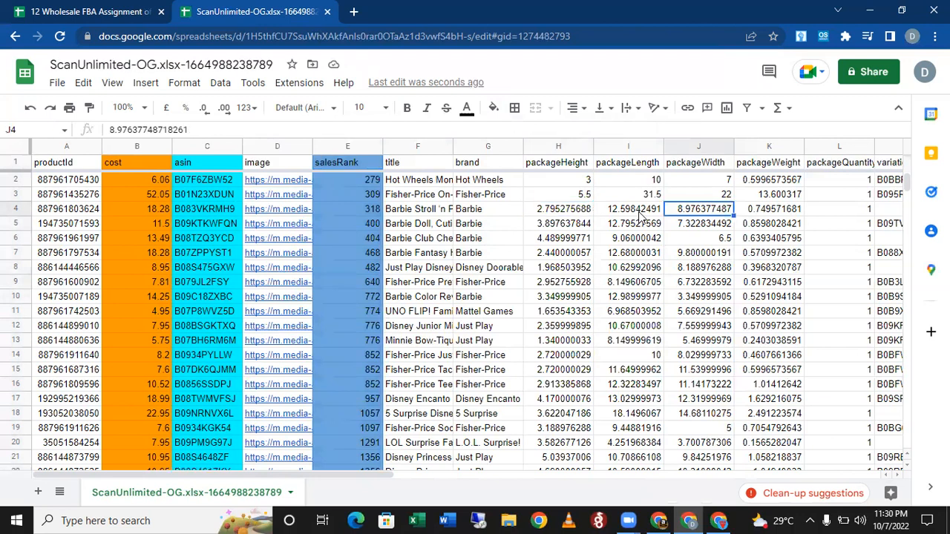
key(Right)
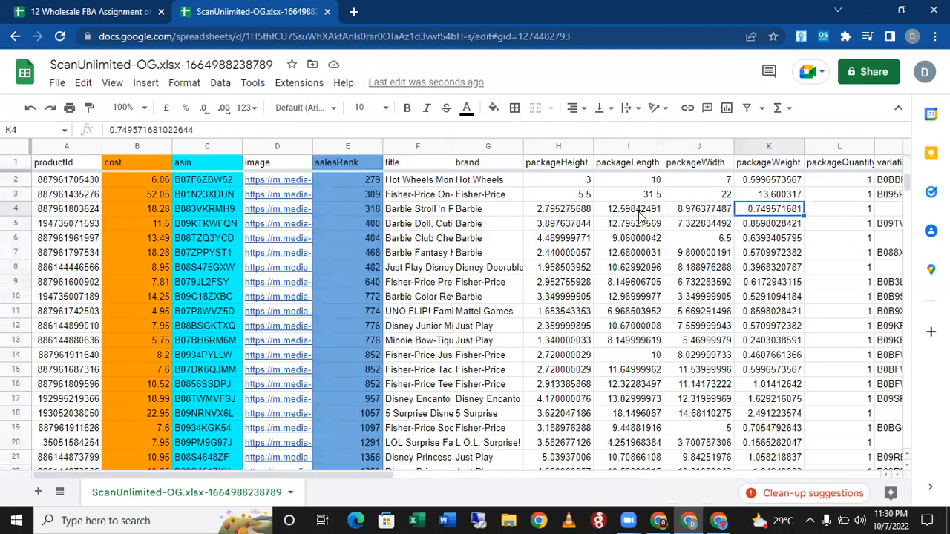
key(Right)
key(Right)
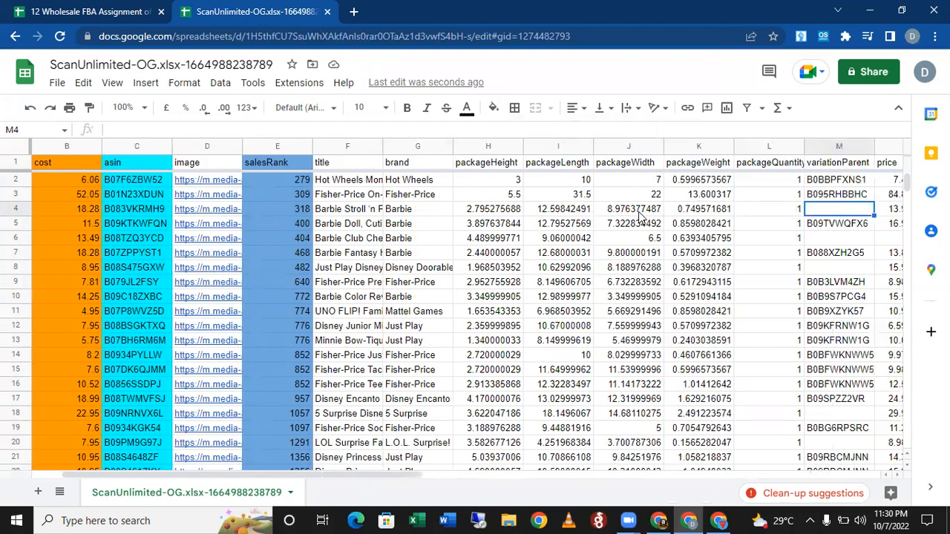
click(831, 145)
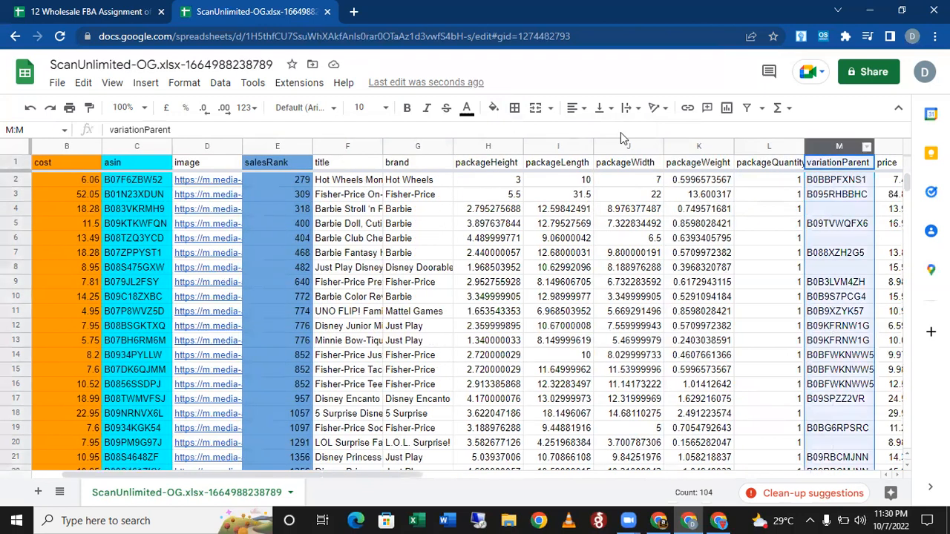
click(492, 109)
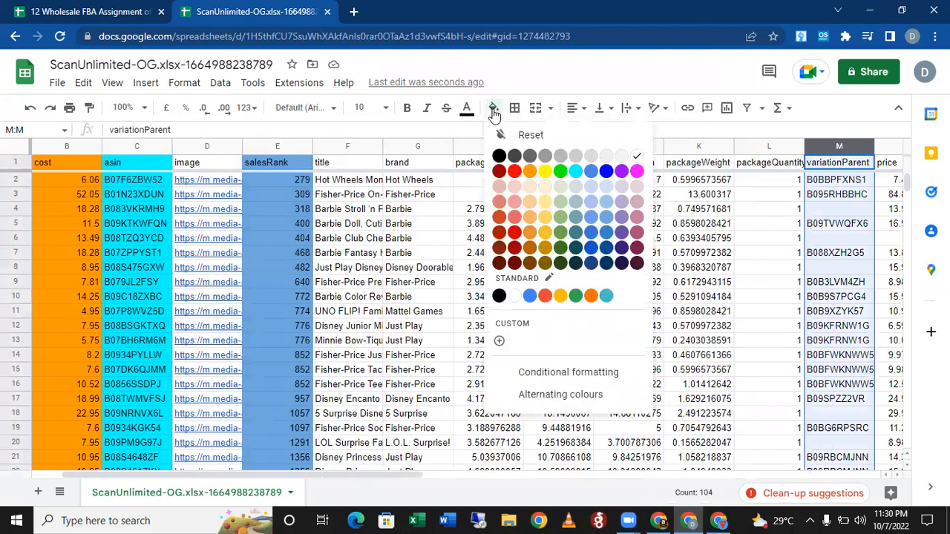
click(605, 249)
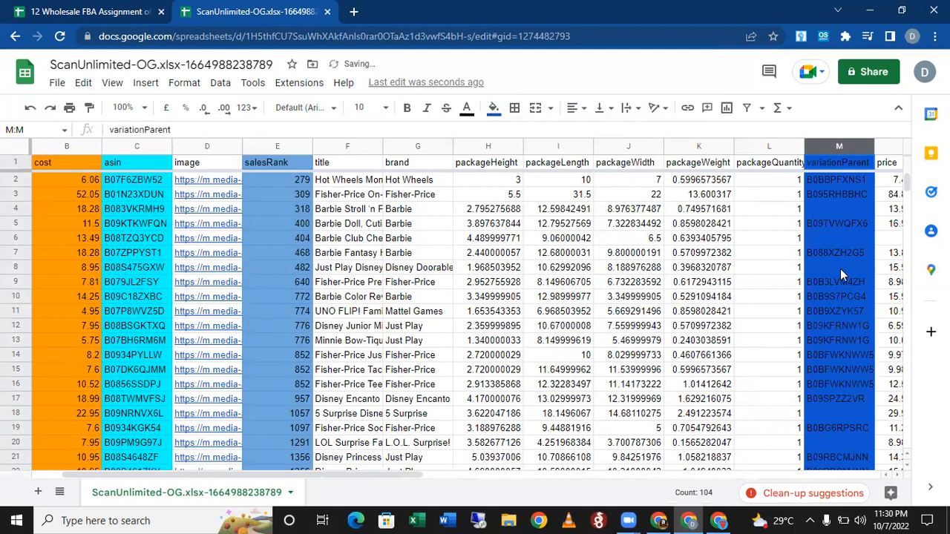
click(841, 268)
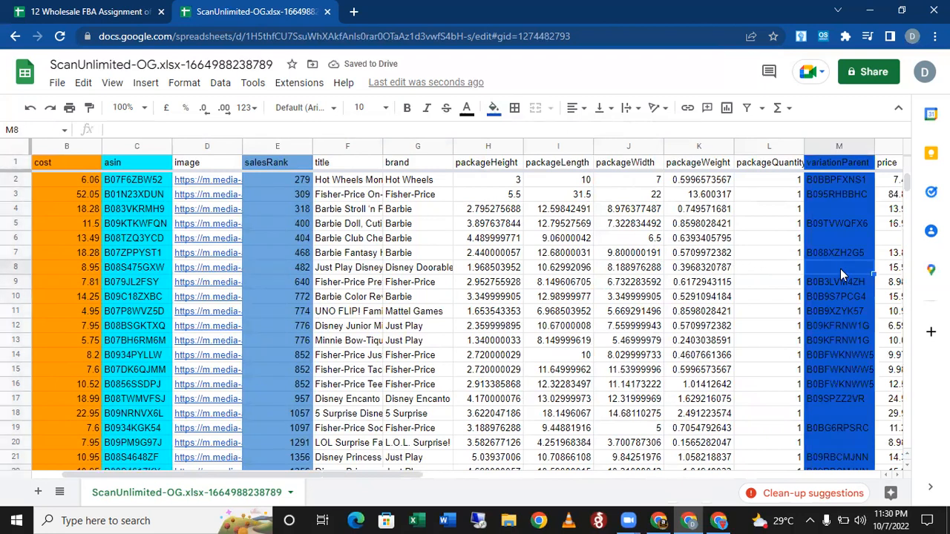
Fill the whole price column with dark green
key(Right)
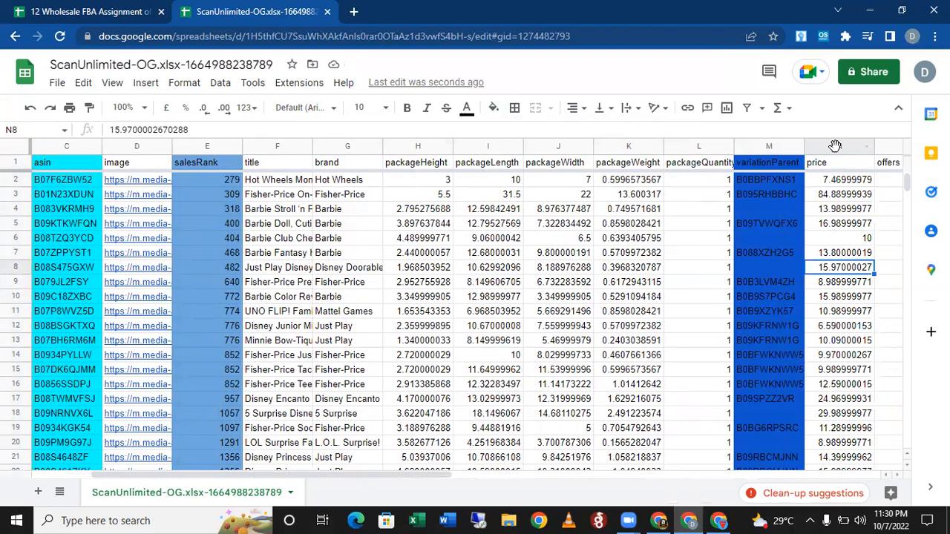
key(ctrl+space)
click(494, 108)
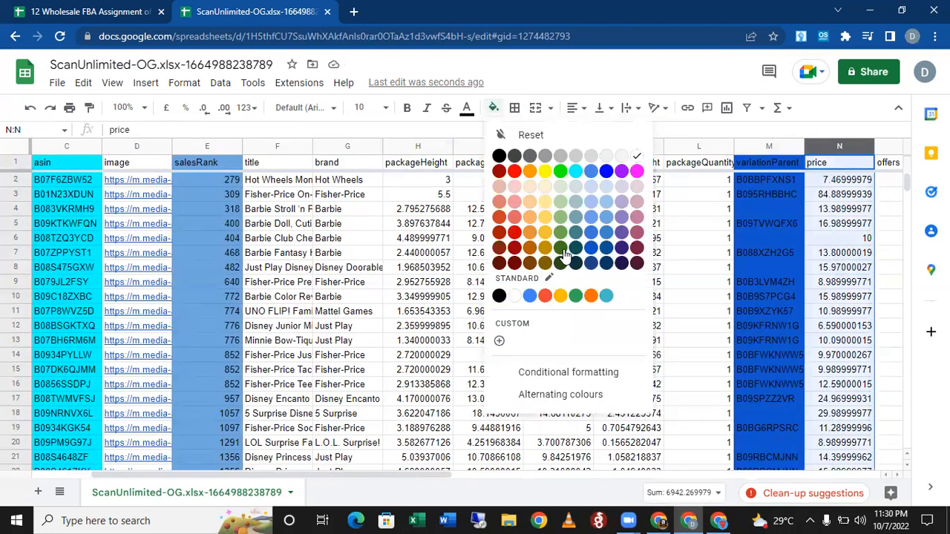
click(563, 251)
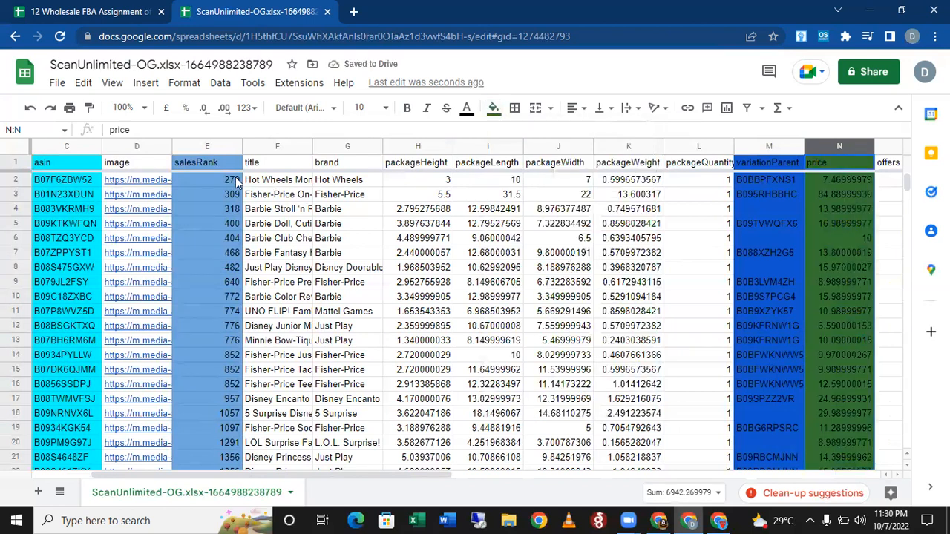
Examine the first product's row from its cost and image link across to the price, offers and category columns
click(151, 180)
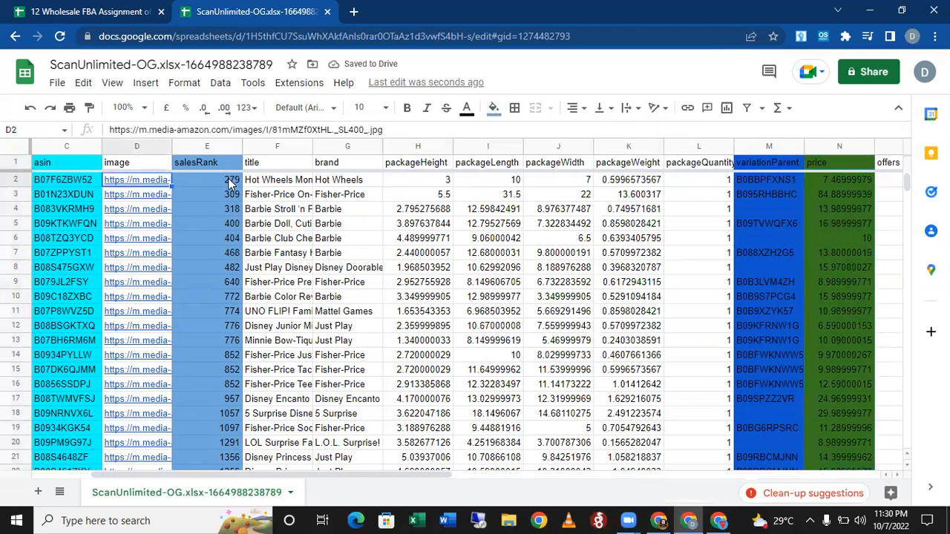
key(Left)
key(Left)
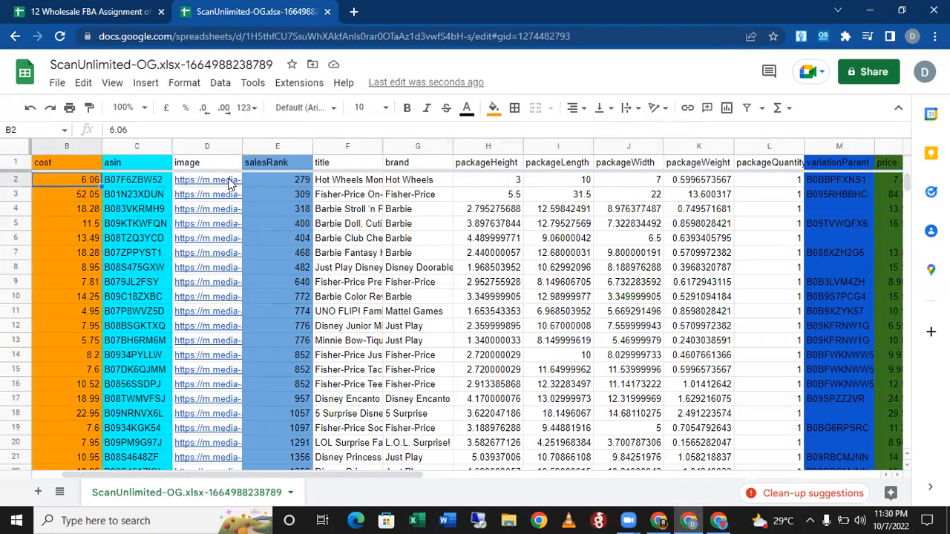
click(229, 184)
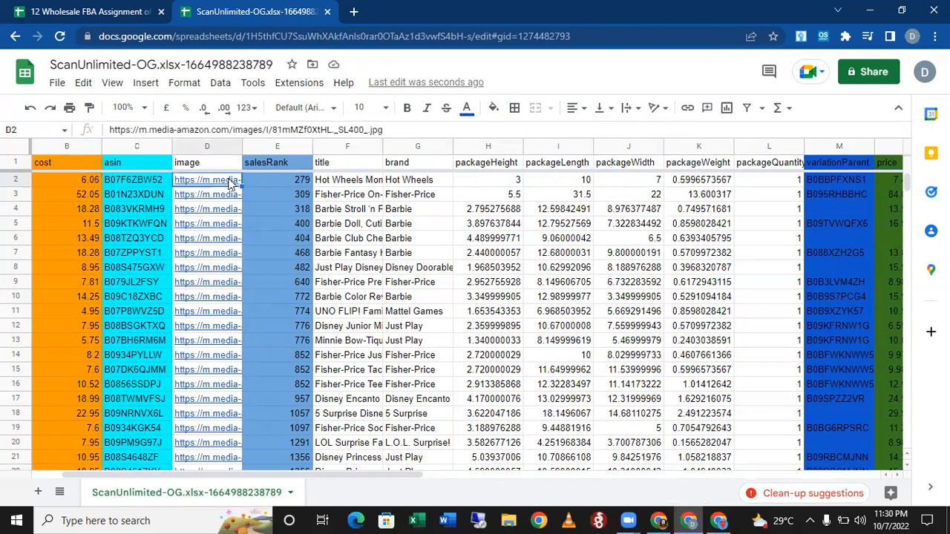
key(Right)
key(Right)
key(Right)
key(Right)
key(Right)
key(Right)
key(Right)
key(Right)
key(Right)
key(Right)
key(Right)
key(Right)
key(Right)
key(Right)
key(Right)
key(Right)
key(Right)
key(Right)
key(Right)
key(Left)
key(Left)
key(Left)
key(Left)
key(Left)
key(Left)
key(Left)
key(Left)
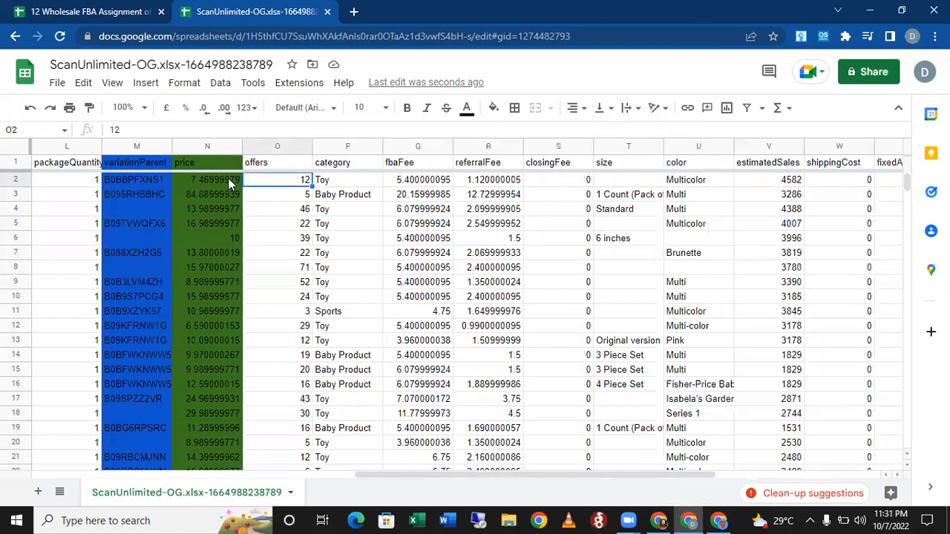
key(Left)
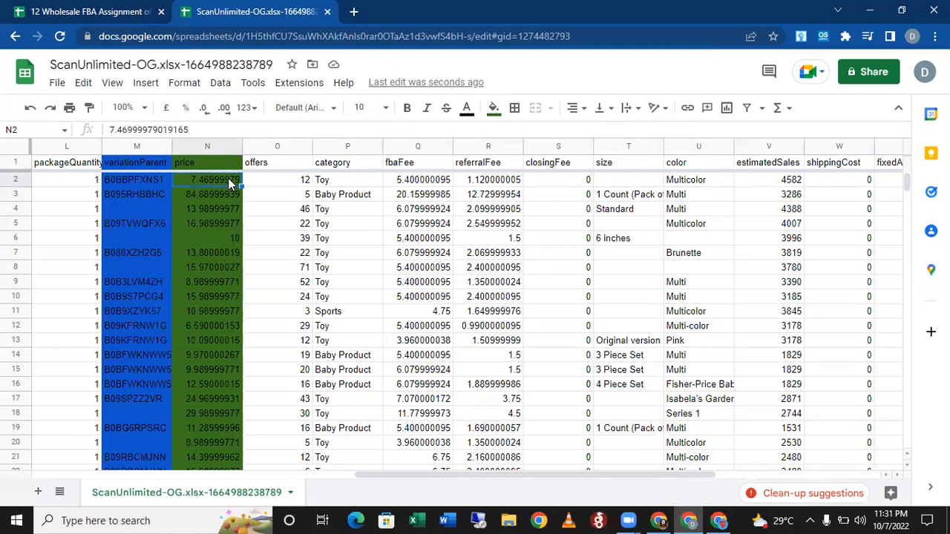
key(Right)
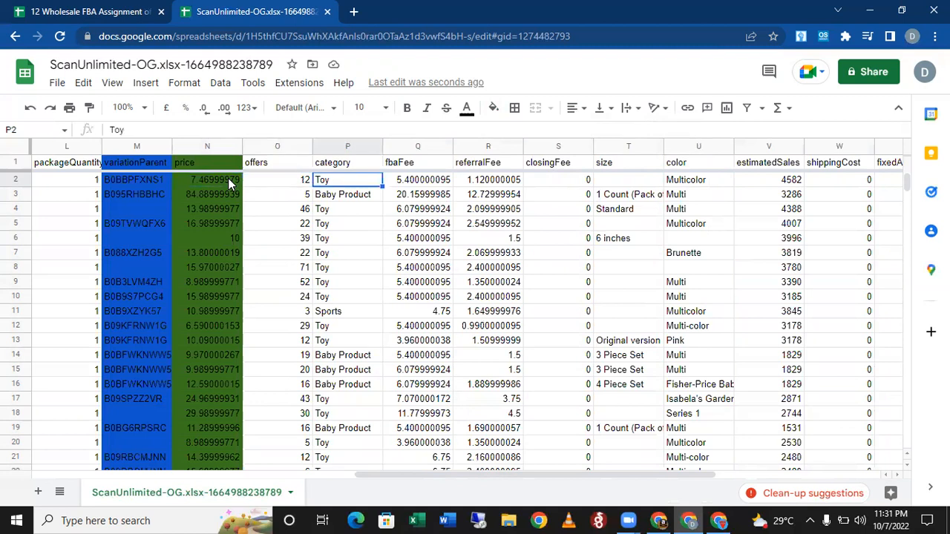
Fill the whole offers column with magenta
click(282, 145)
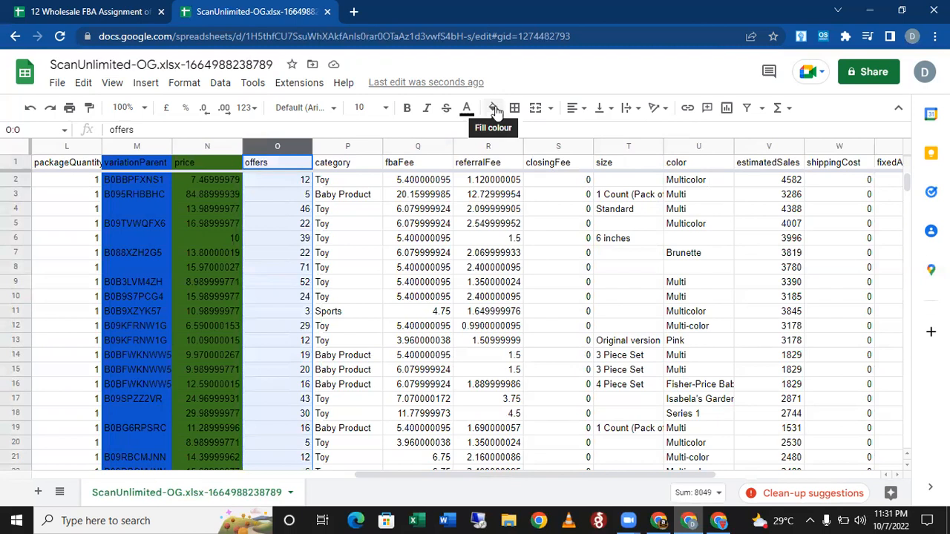
click(495, 109)
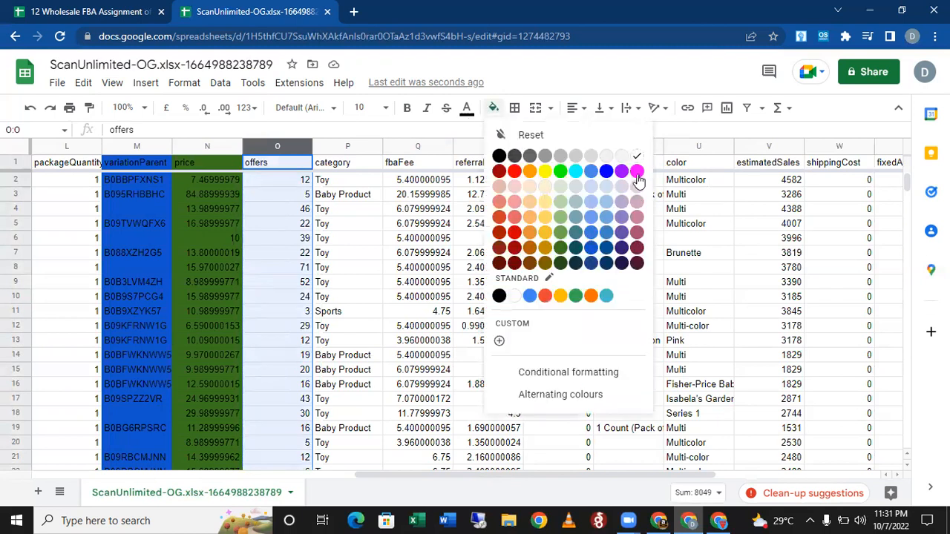
click(638, 173)
Fill the whole fbaFee column with yellow
click(417, 146)
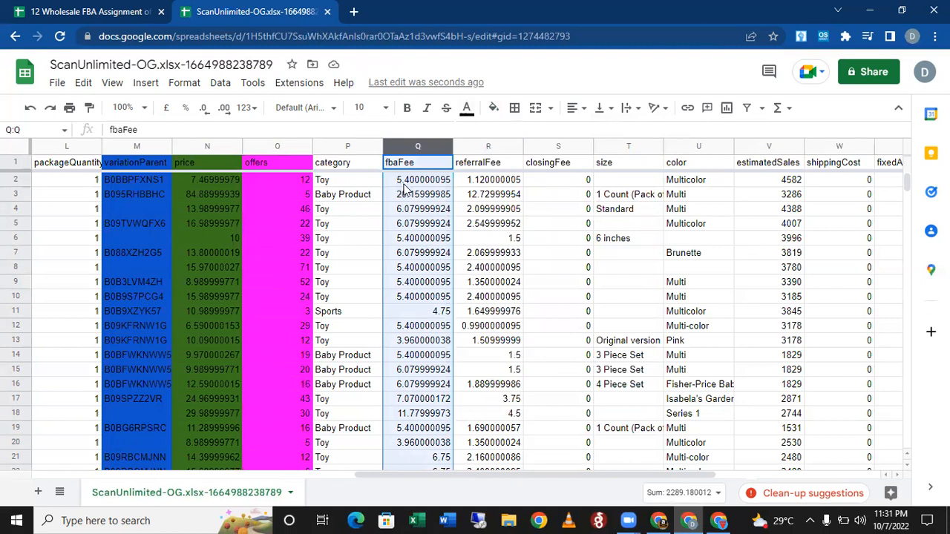
click(493, 108)
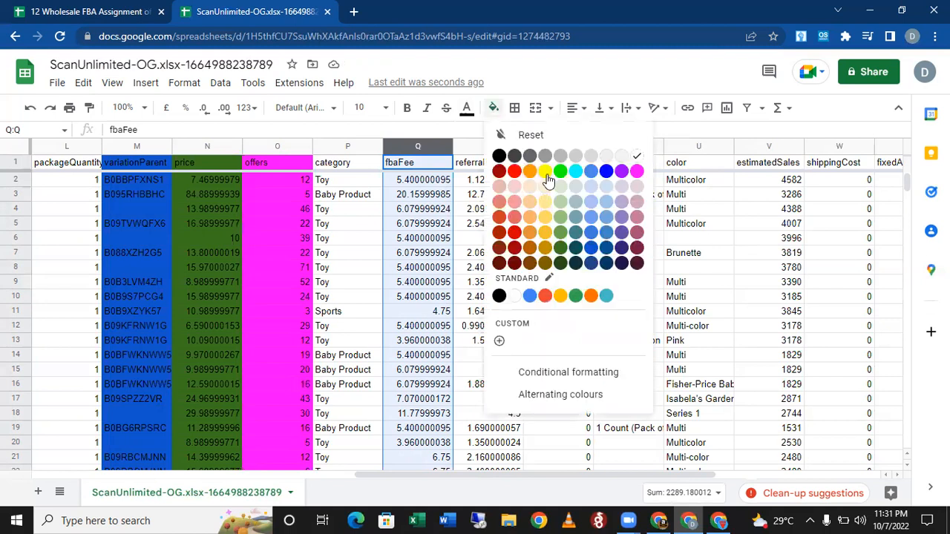
Fill the whole referralFee column with dark grey
click(481, 144)
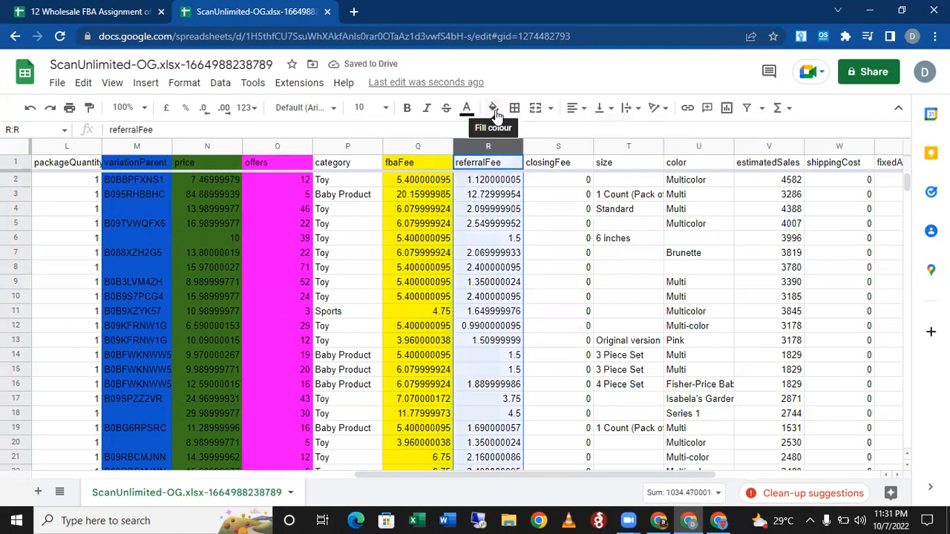
click(493, 110)
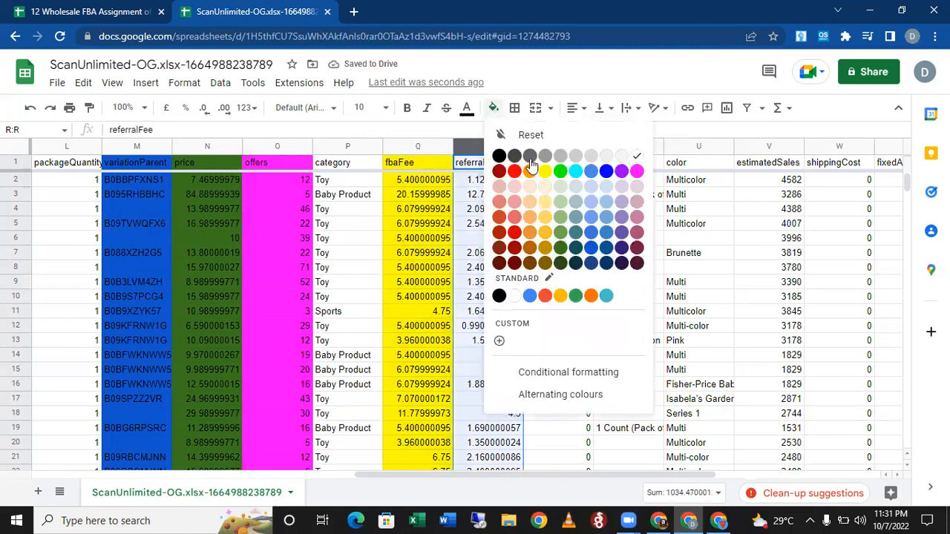
click(530, 156)
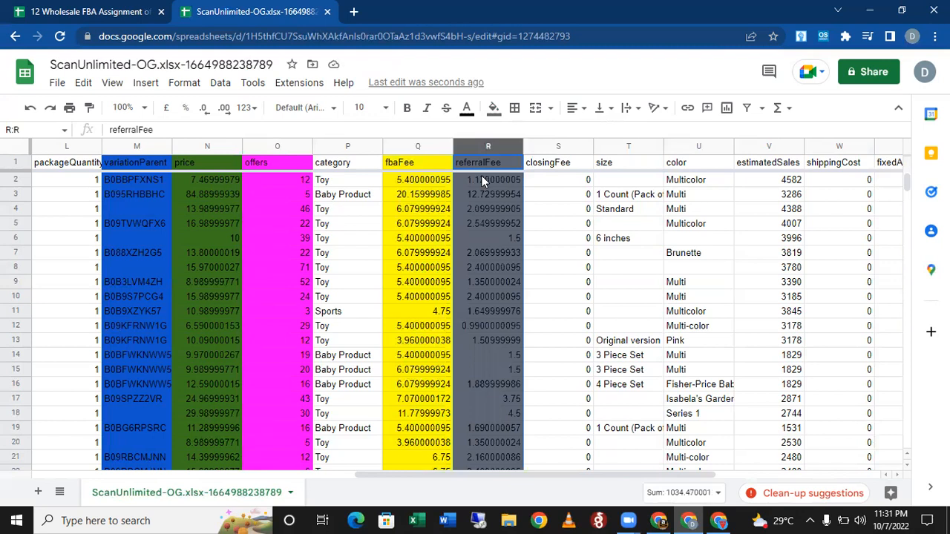
key(Down)
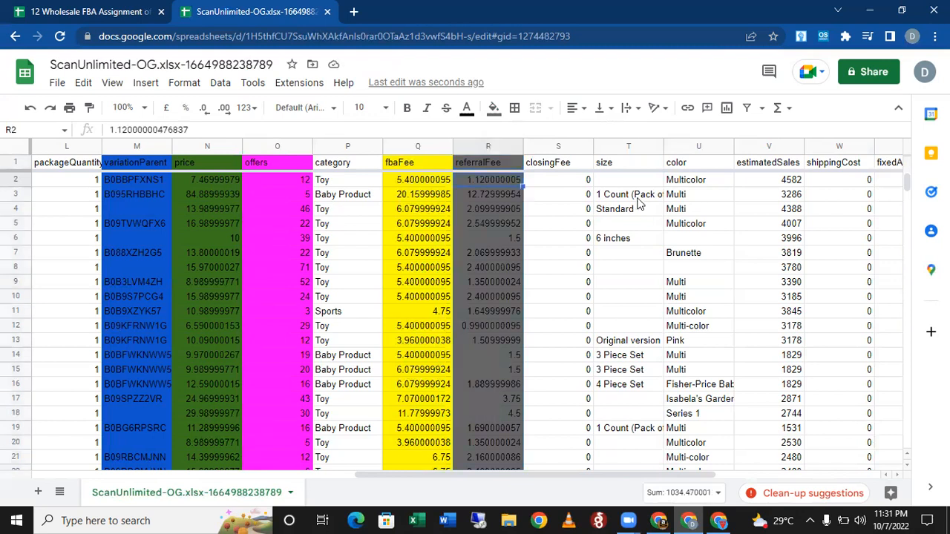
Fill the whole estimatedSales column with orange
click(636, 195)
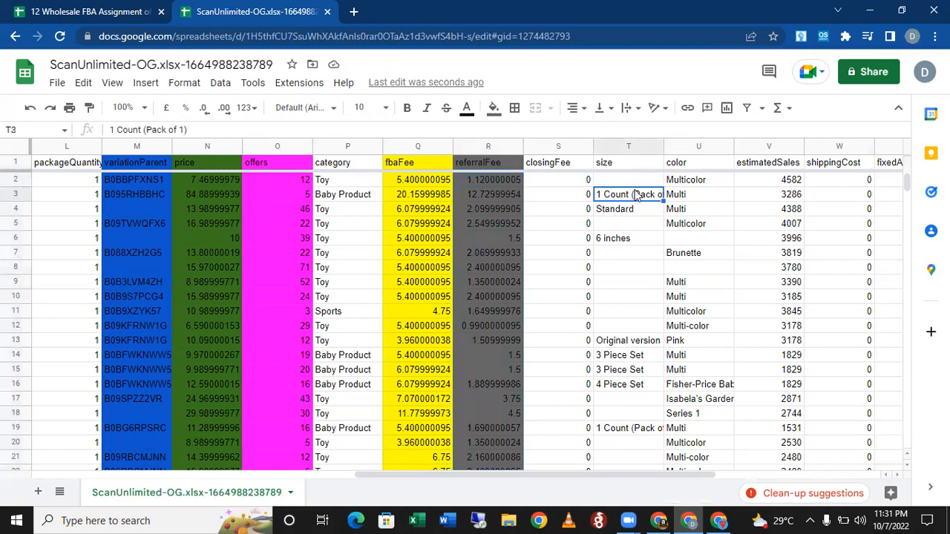
click(769, 147)
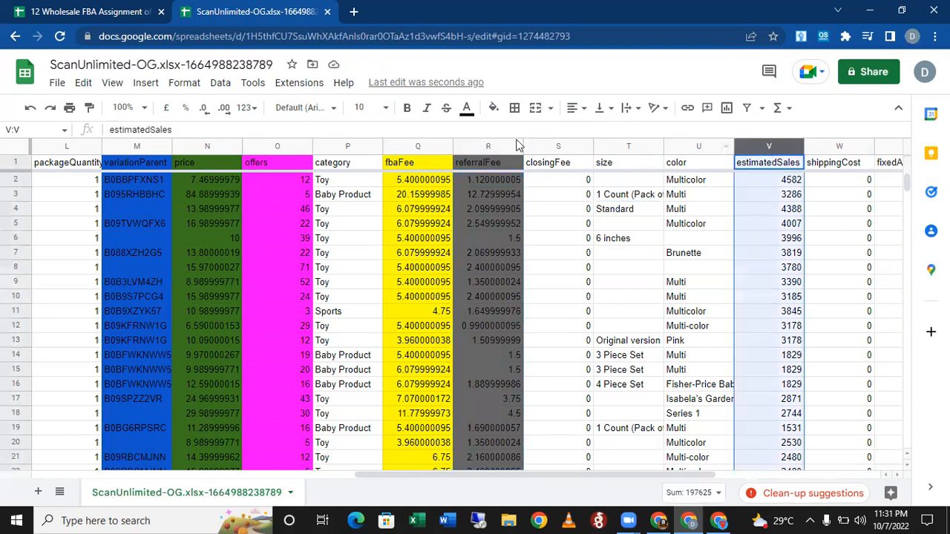
click(492, 109)
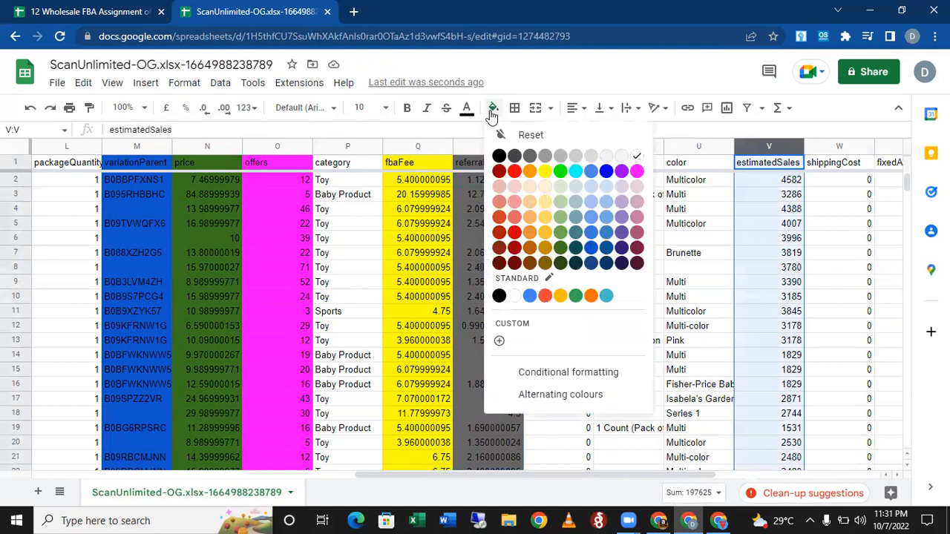
click(529, 172)
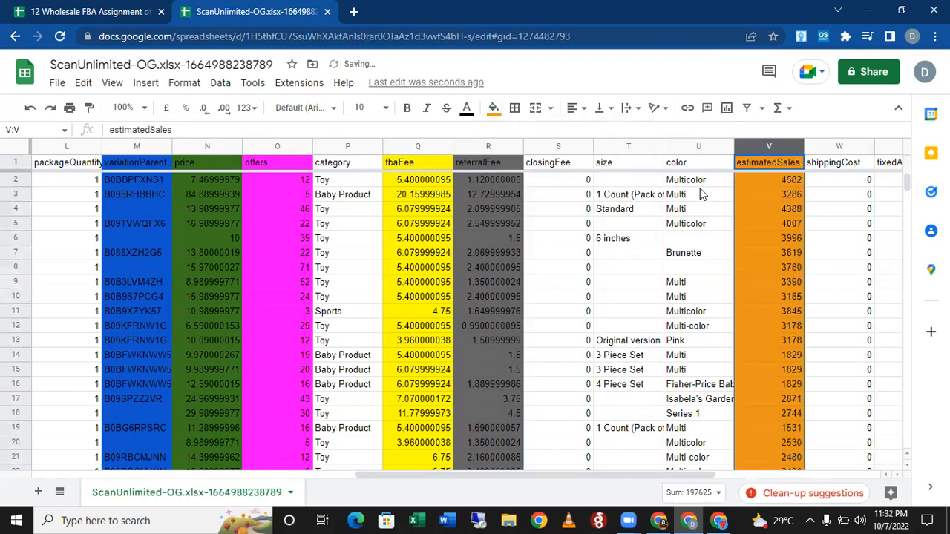
click(705, 191)
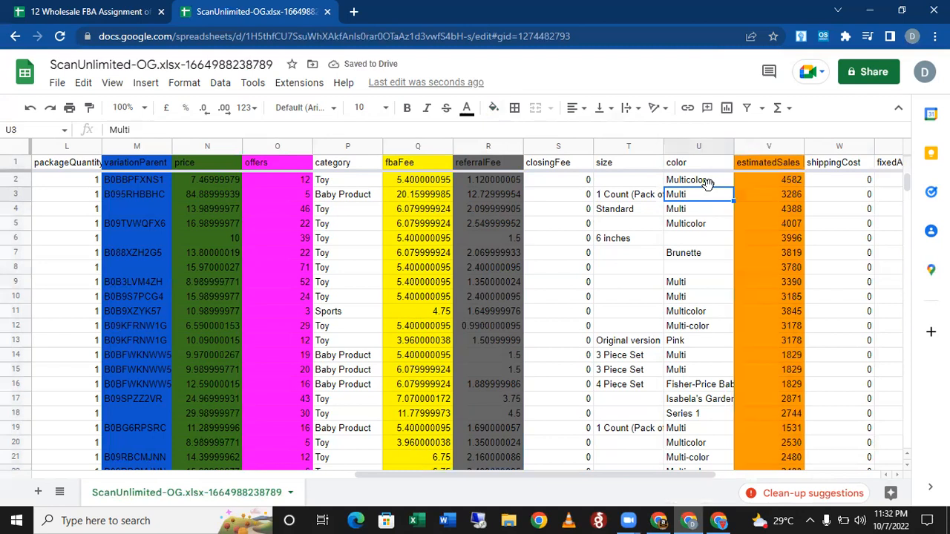
Examine the first product's row from color through shippingCost and the additional costs to profit and roi, and return to its productId
click(708, 185)
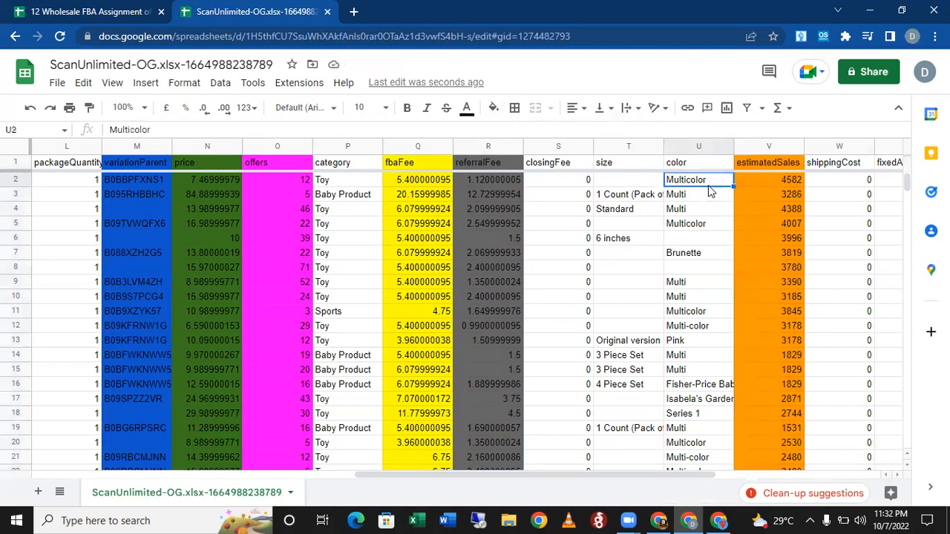
key(Right)
key(Right)
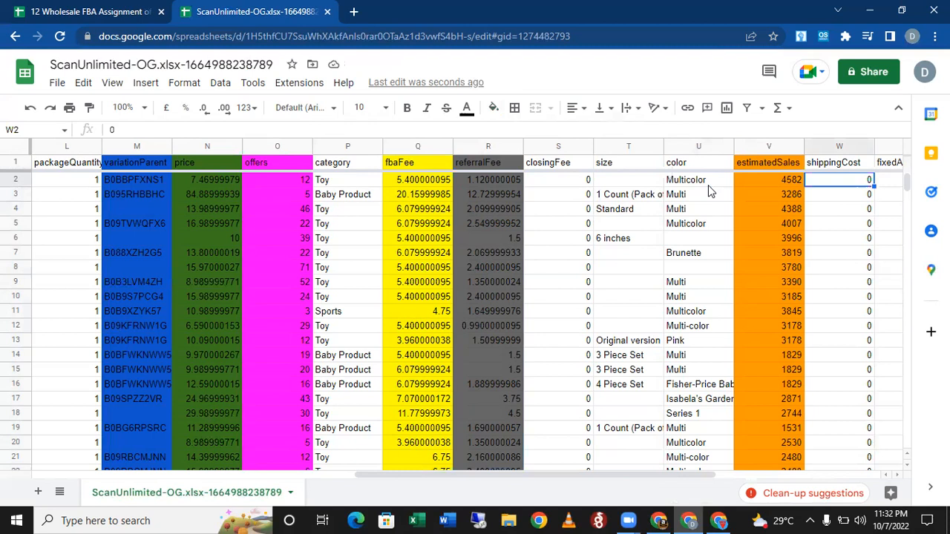
key(Right)
key(Right)
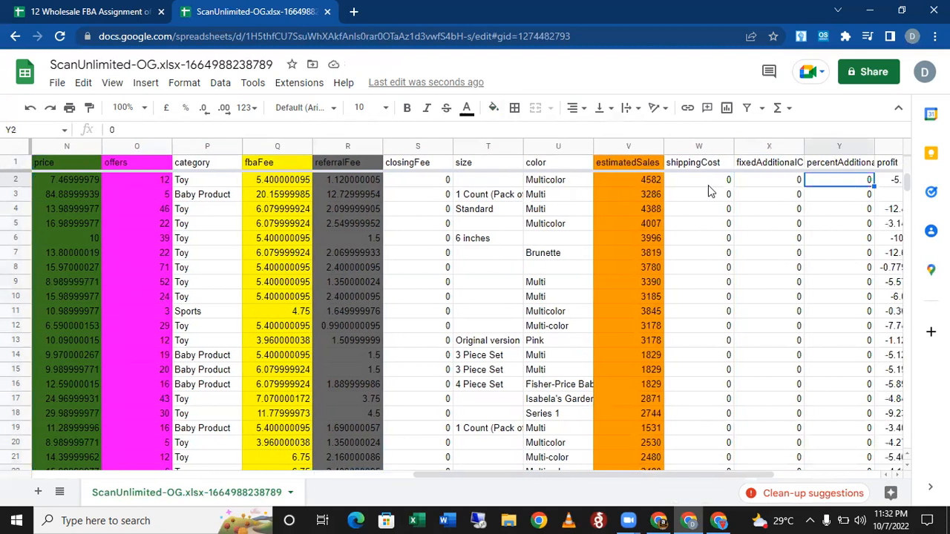
key(Right)
key(Right)
key(Left)
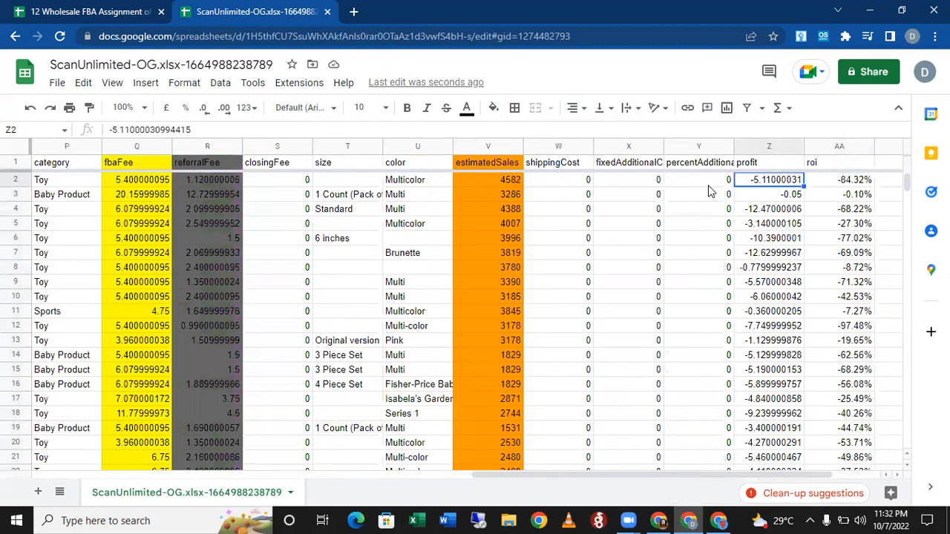
key(Left)
key(Left)
key(Left)
key(Left)
key(Left)
key(Left)
key(Left)
key(Left)
key(Left)
key(Left)
key(Left)
key(Left)
key(Left)
key(Left)
key(Left)
key(Left)
key(Left)
key(Left)
key(Left)
key(Left)
key(Left)
key(Left)
key(Left)
key(Left)
key(Left)
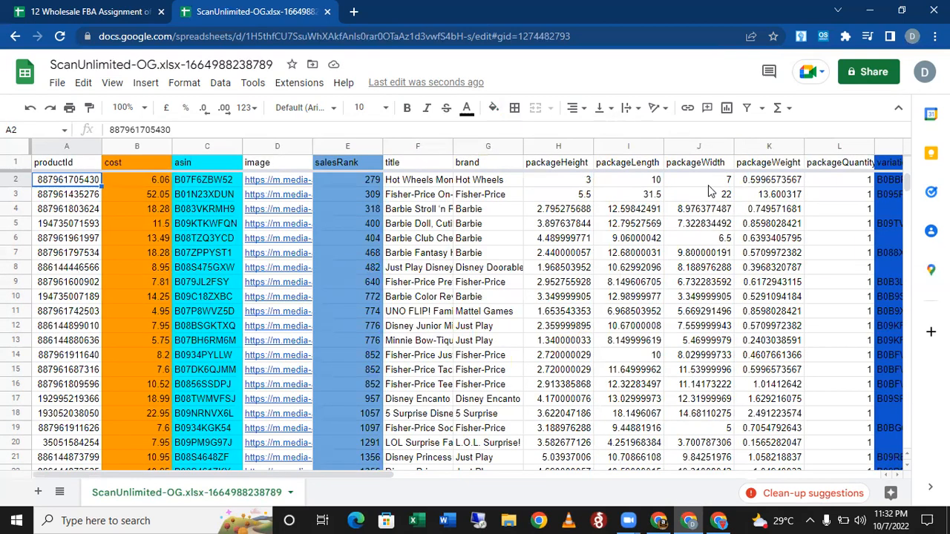
Copy the first product's asin from cell C2 and switch to the other Chrome window
key(Right)
key(Right)
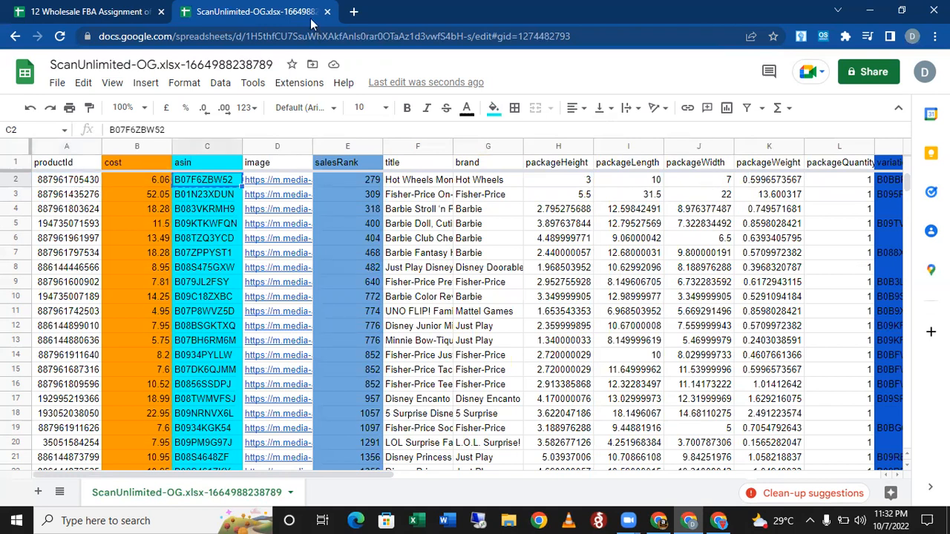
click(719, 521)
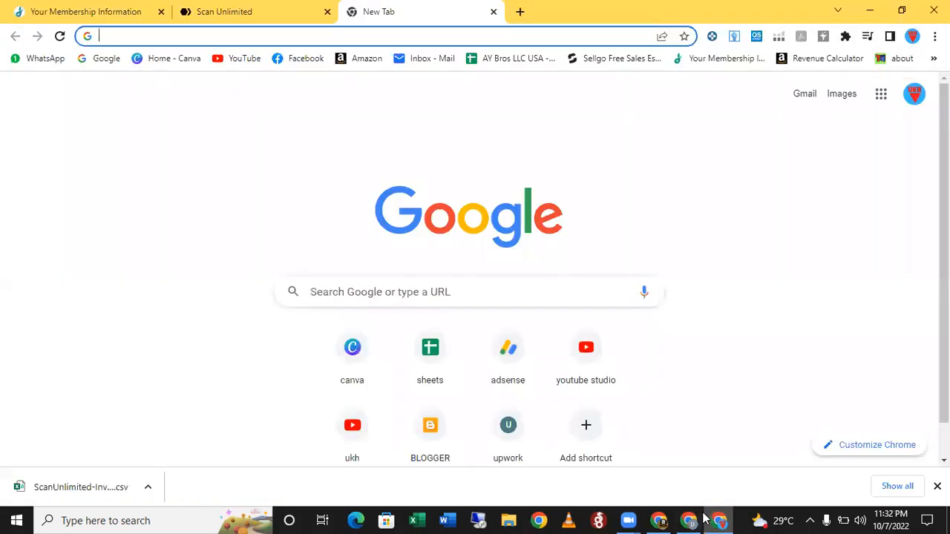
Open amazon.com in the empty browser tab
text(amzon)
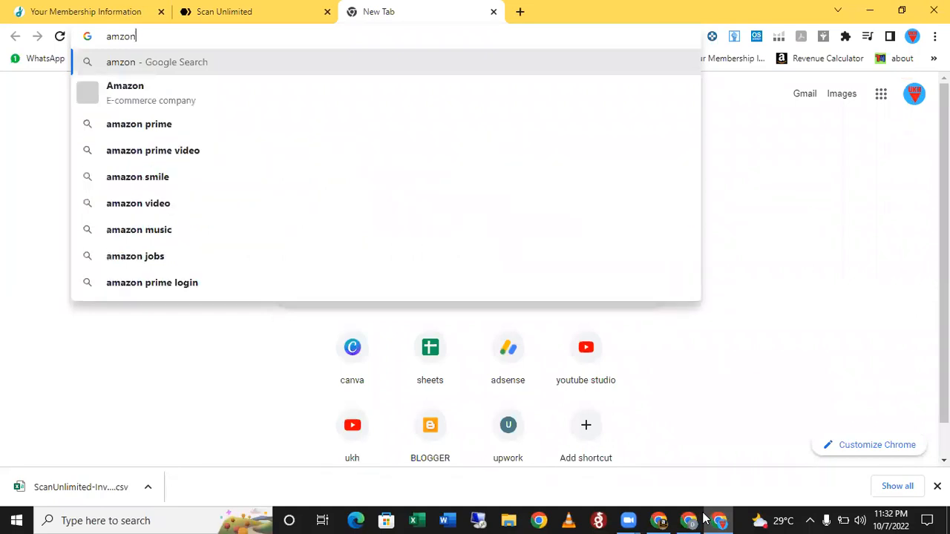
text(.com)
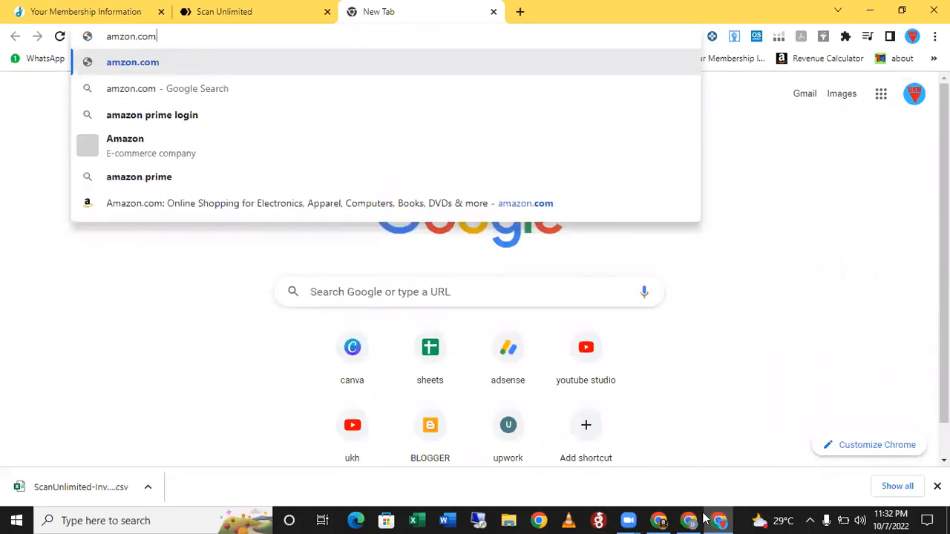
key(Return)
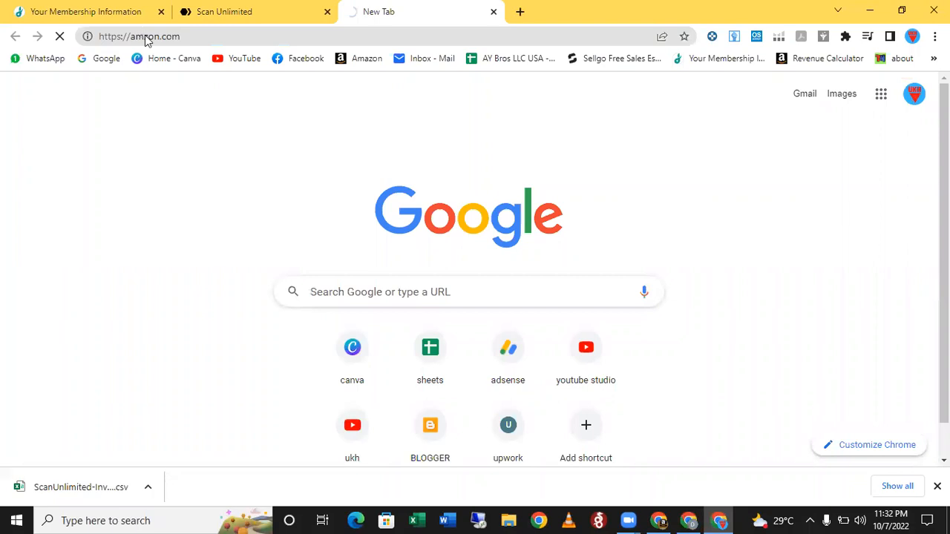
click(224, 39)
text(a)
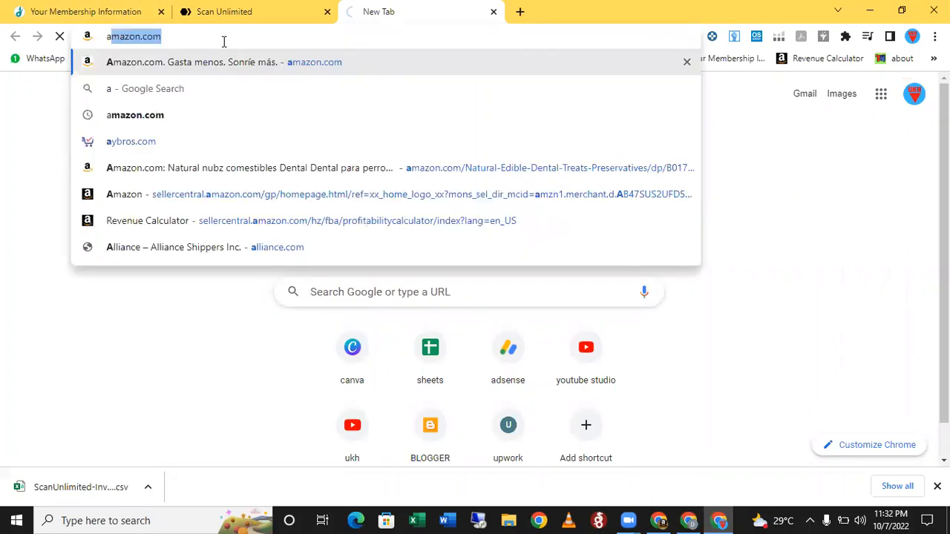
key(Right)
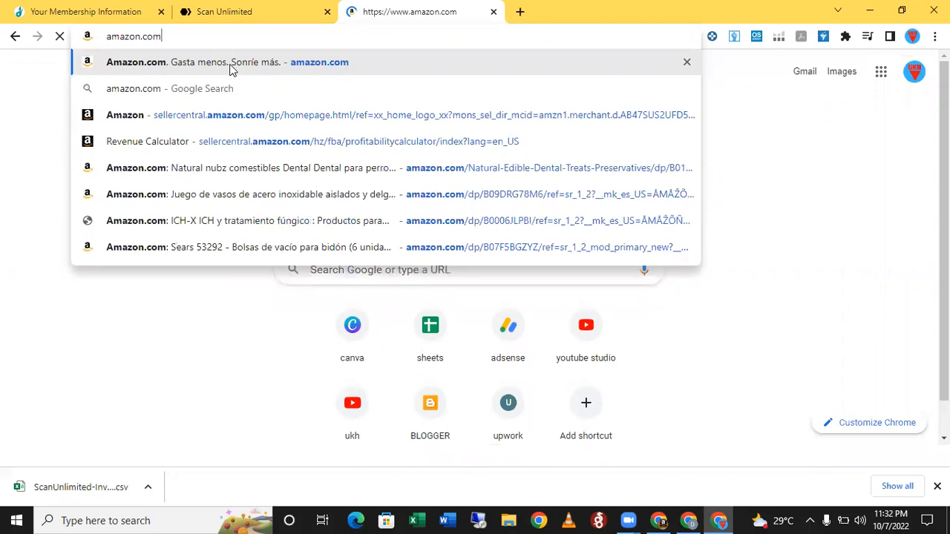
click(230, 67)
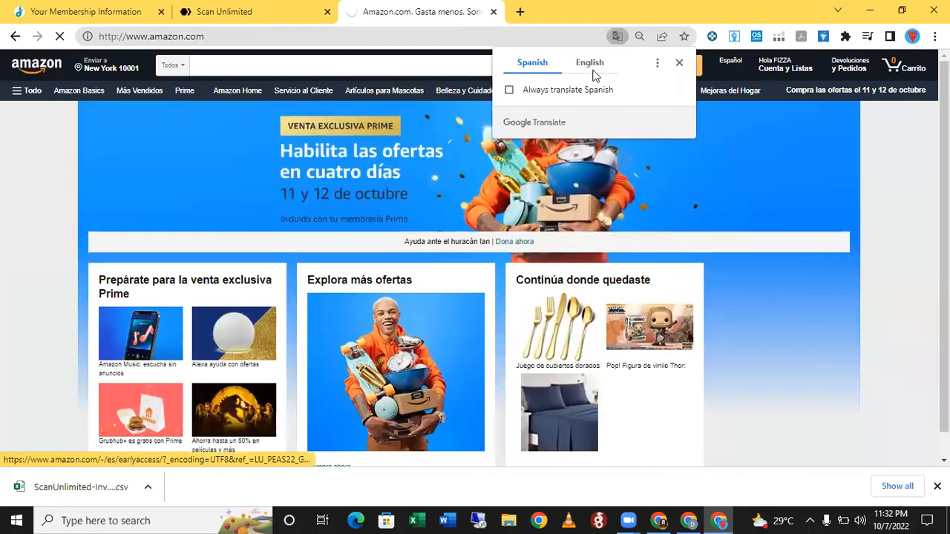
Try to translate the Amazon home page from Spanish to English and dismiss the translation prompt
click(591, 67)
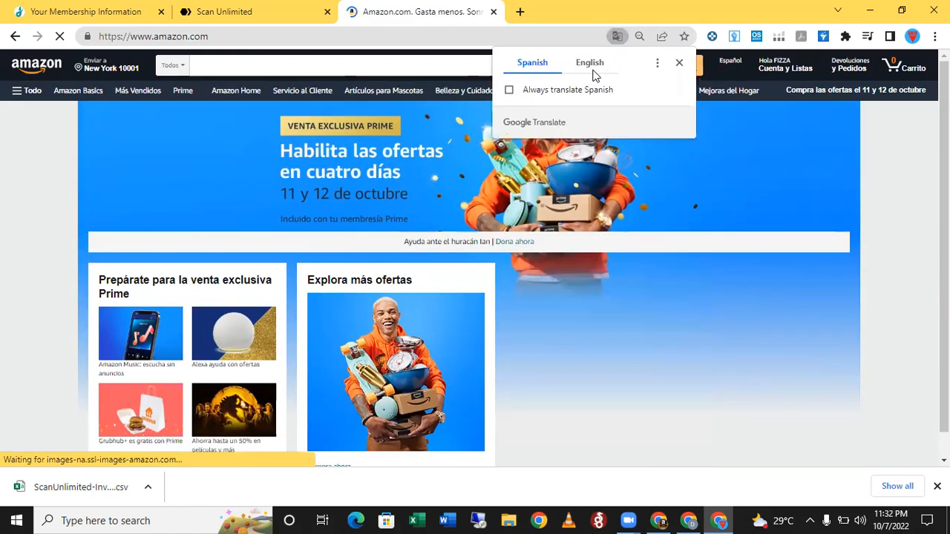
click(593, 72)
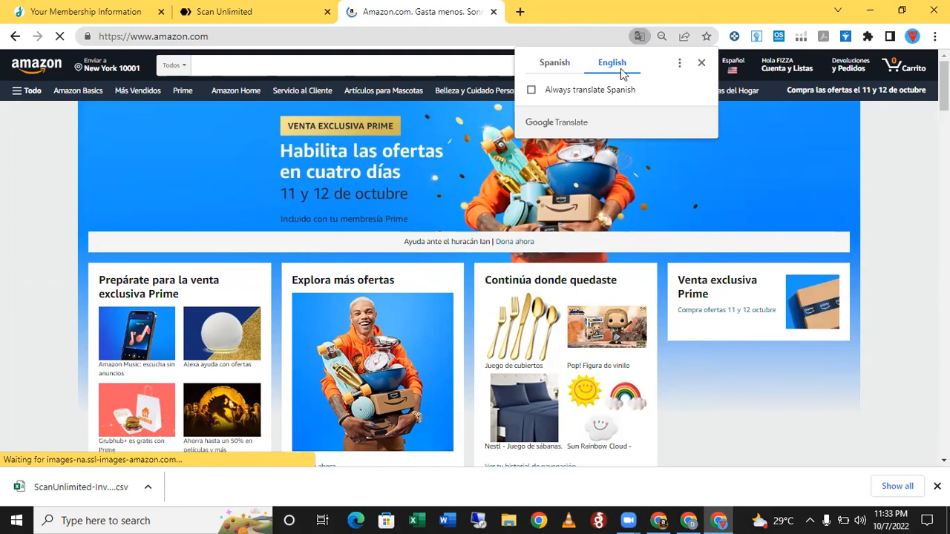
click(702, 64)
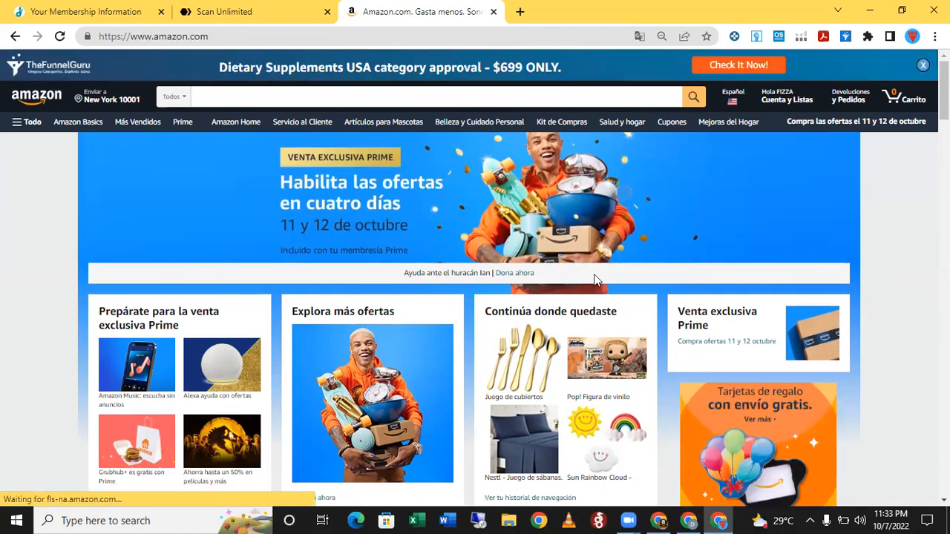
Search Amazon for the ASIN B07F6ZBW52 and open the Hot Wheels Monster Trucks 2-pack product page
click(414, 98)
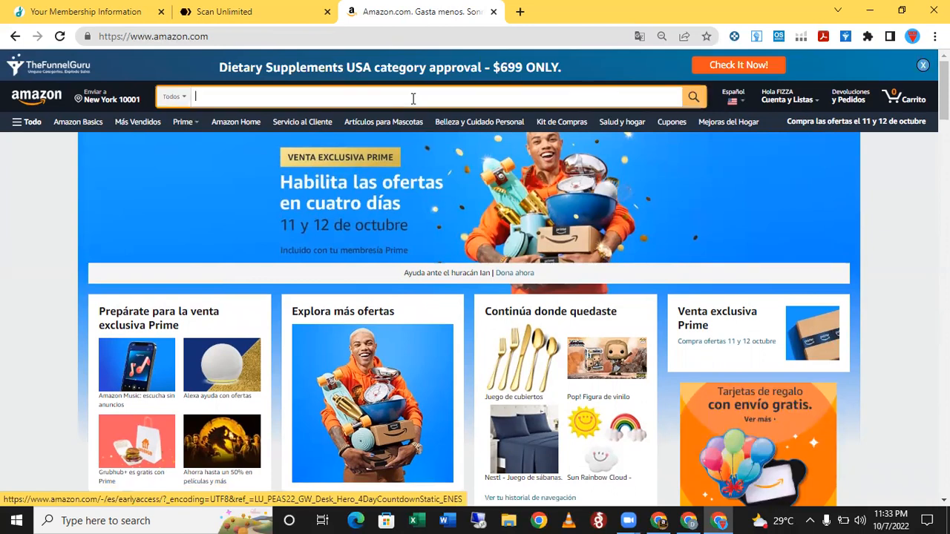
text(B07F6ZBW52)
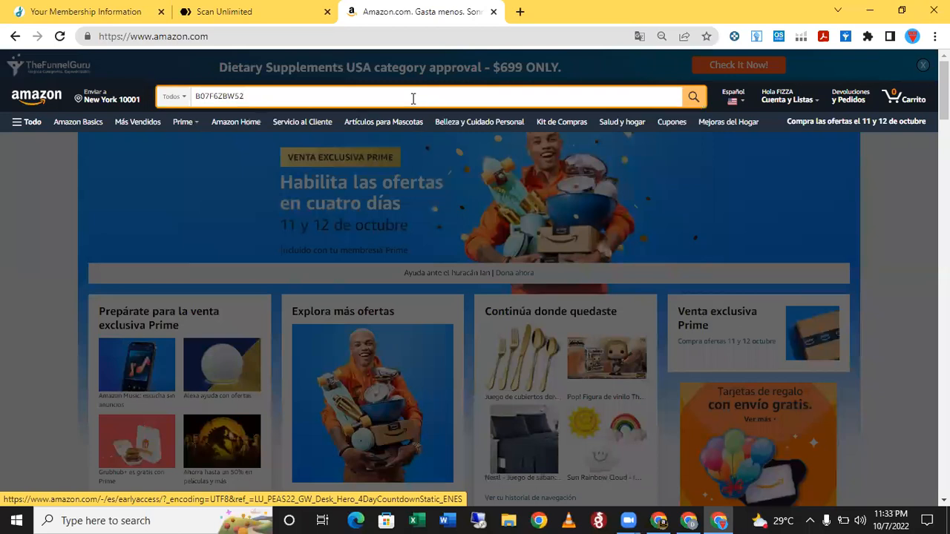
key(Return)
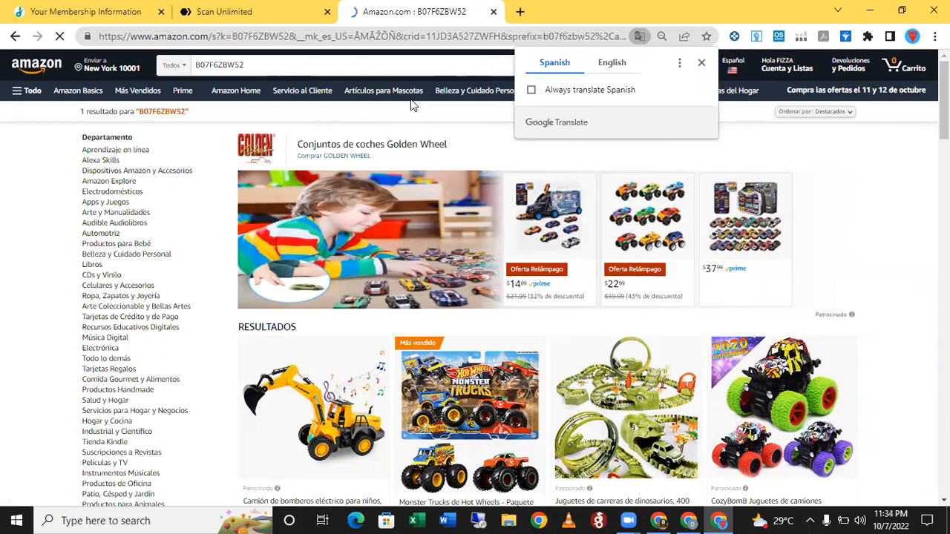
click(610, 64)
scroll(849, 233, down, 1)
scroll(849, 233, down, 2)
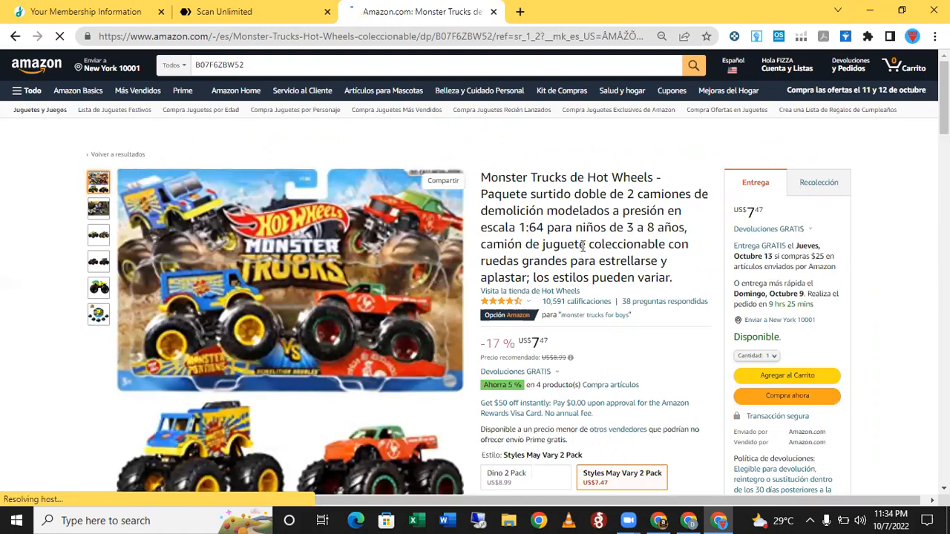
Examine the Hot Wheels listing's price, style options, product details and promotions, plus its selling-approval notice
scroll(584, 252, down, 2)
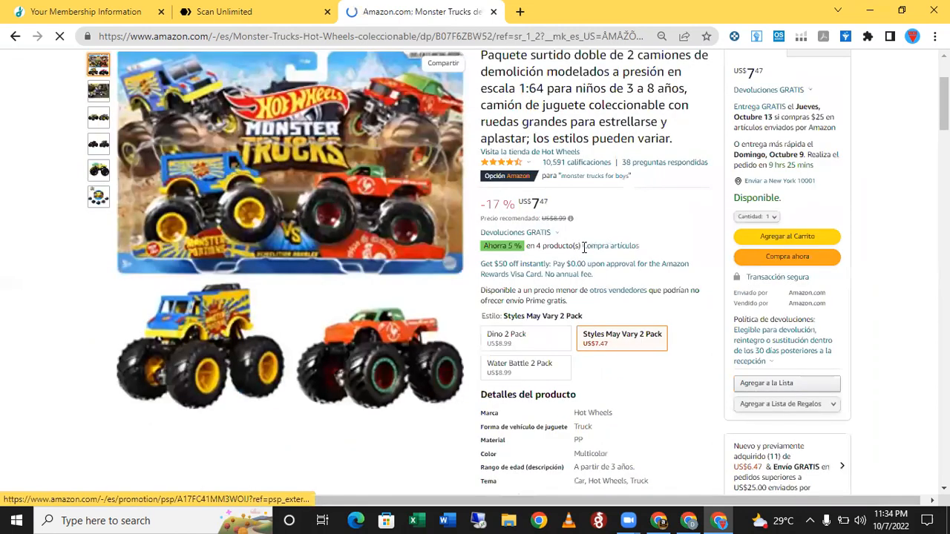
scroll(583, 253, down, 5)
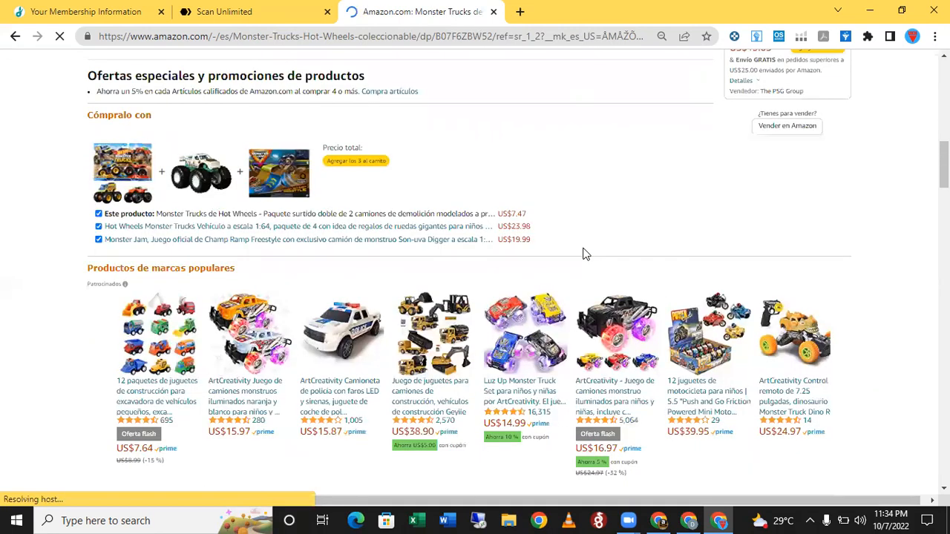
scroll(704, 293, up, 5)
scroll(703, 293, up, 5)
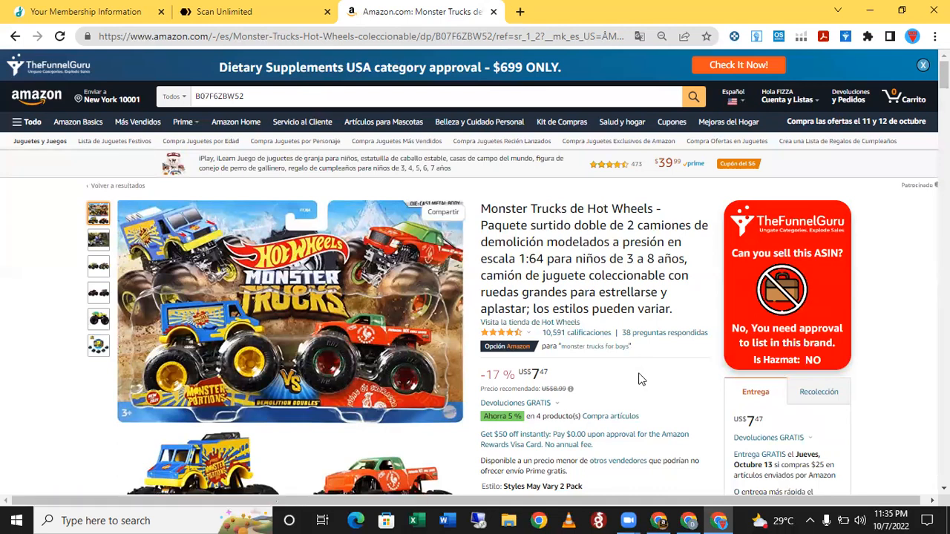
scroll(641, 380, down, 3)
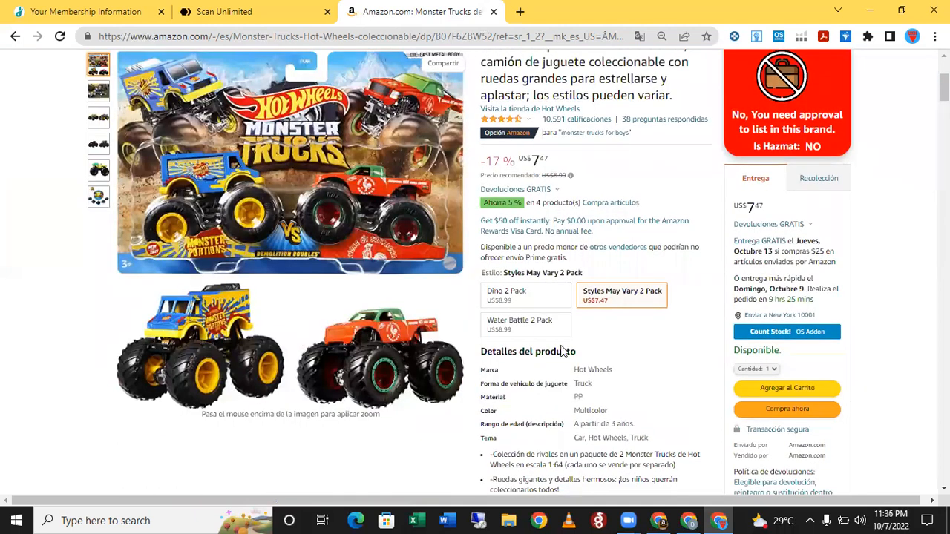
scroll(606, 325, up, 2)
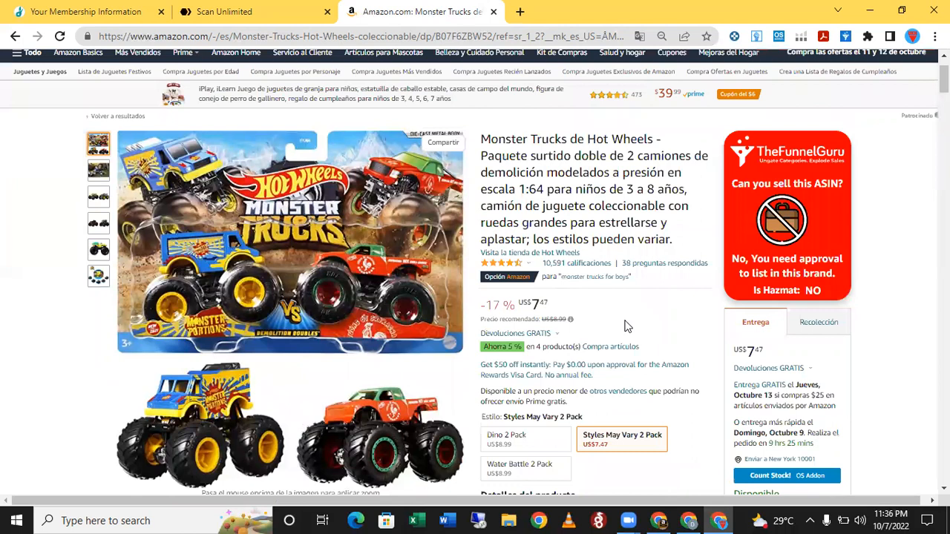
scroll(625, 326, up, 1)
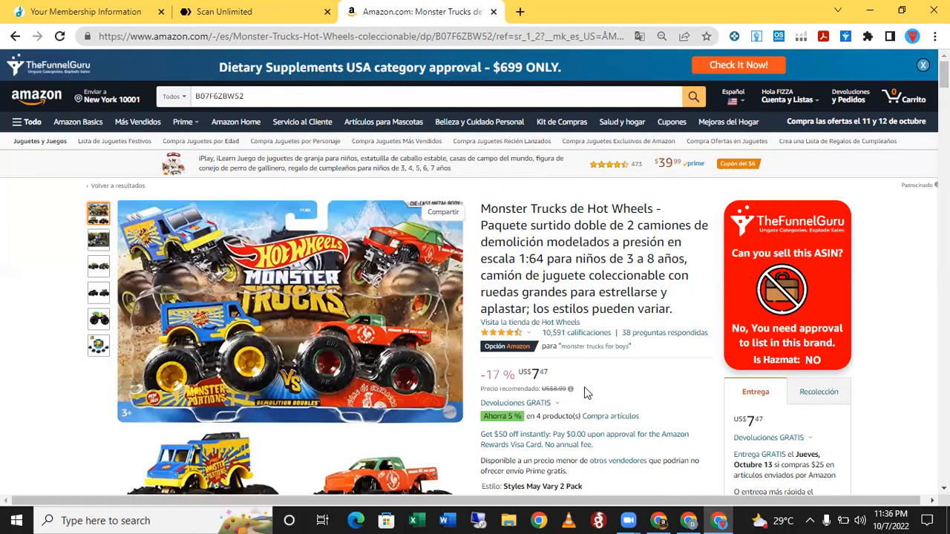
Search Google in a new tab for "fba revenue calculator usa" and dismiss the security checkup offer
click(520, 12)
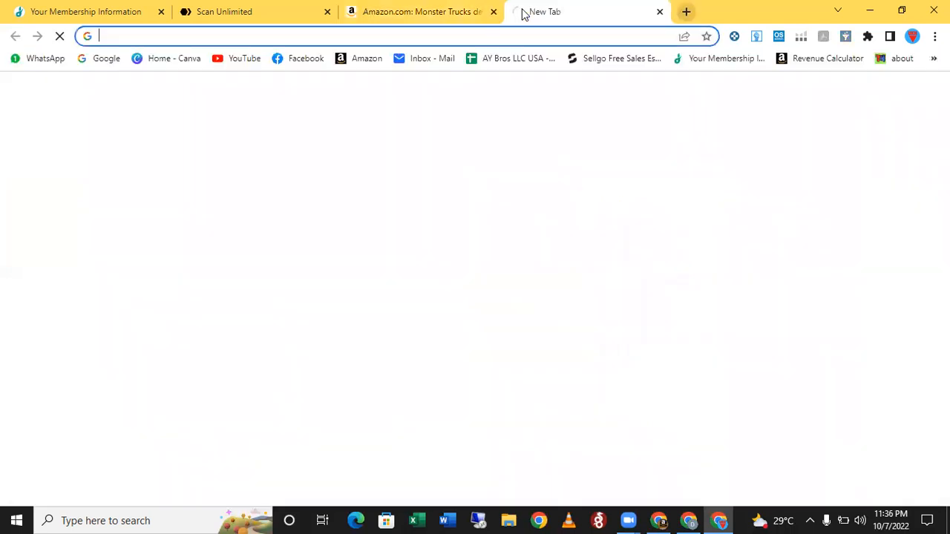
click(102, 62)
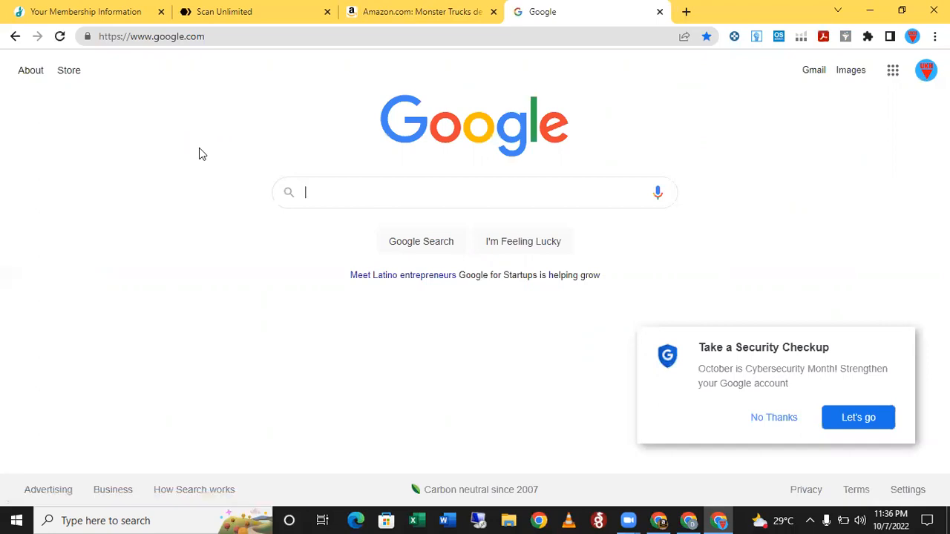
text(FBA)
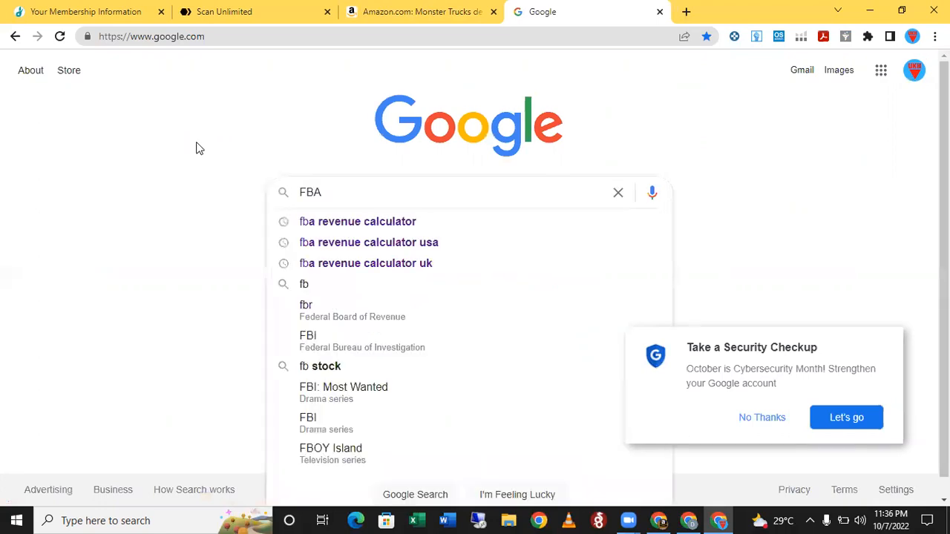
click(458, 248)
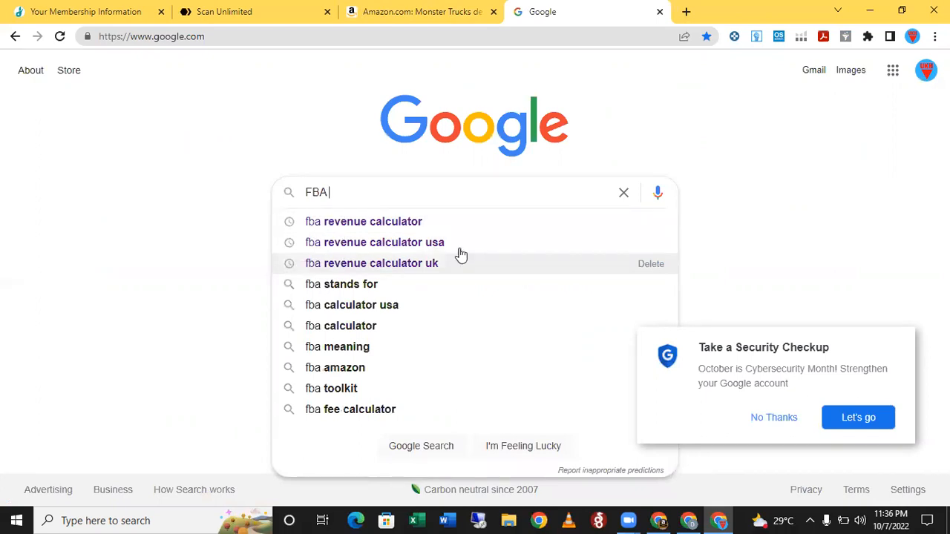
click(779, 420)
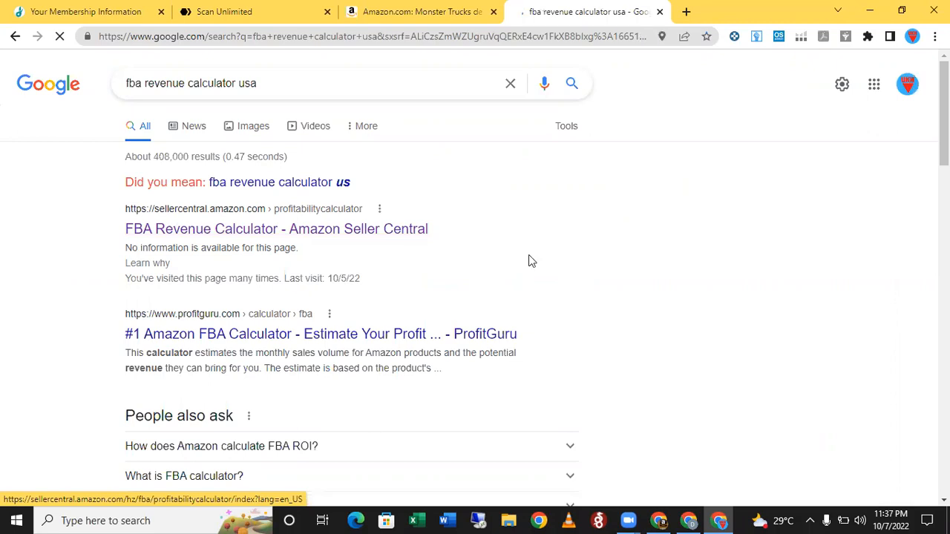
Look through the search results for FBA calculators and return to the Amazon Seller Central FBA Revenue Calculator result
scroll(528, 260, down, 3)
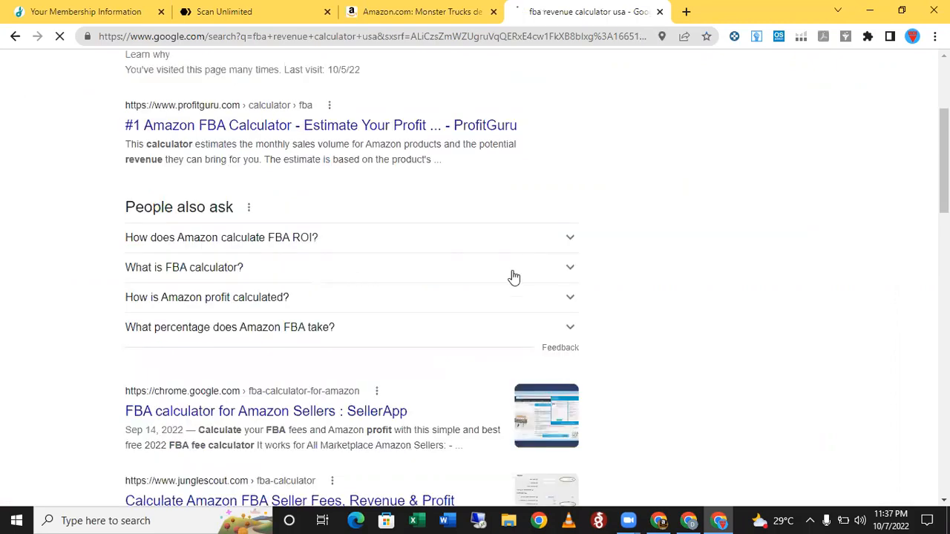
scroll(510, 278, down, 1)
scroll(510, 281, down, 5)
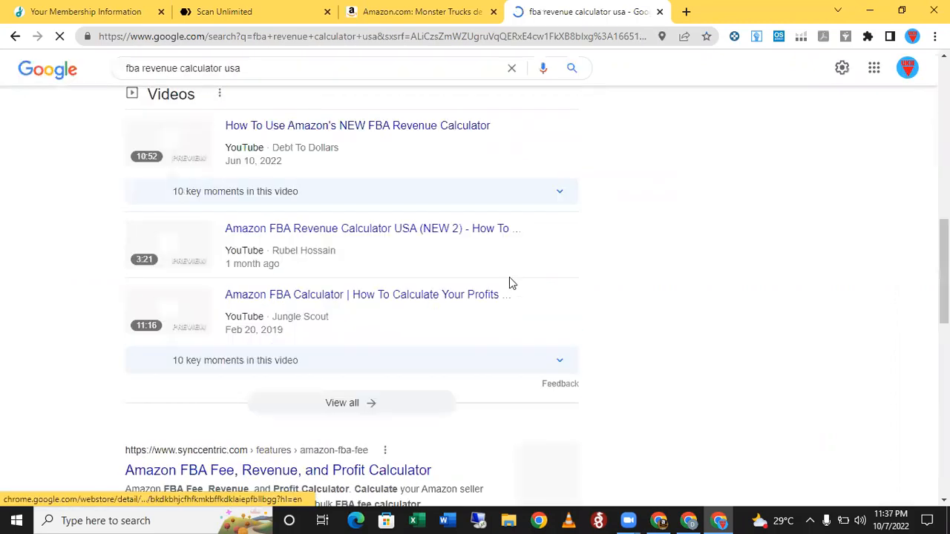
scroll(511, 282, down, 4)
scroll(511, 283, down, 2)
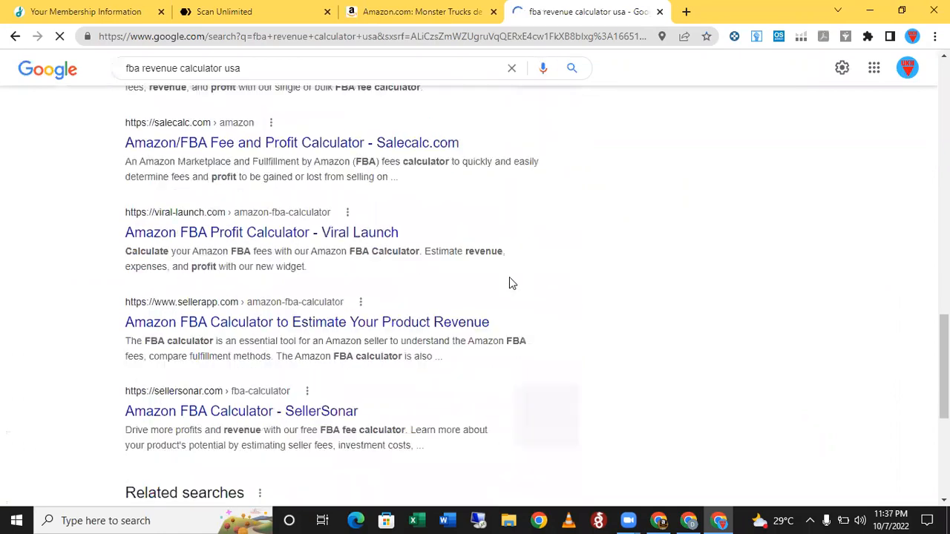
scroll(510, 280, down, 1)
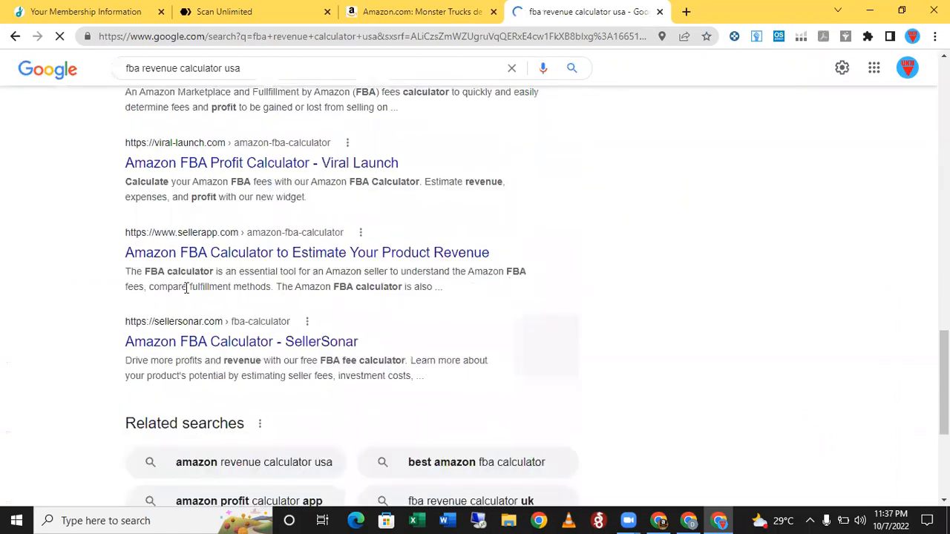
scroll(334, 287, down, 1)
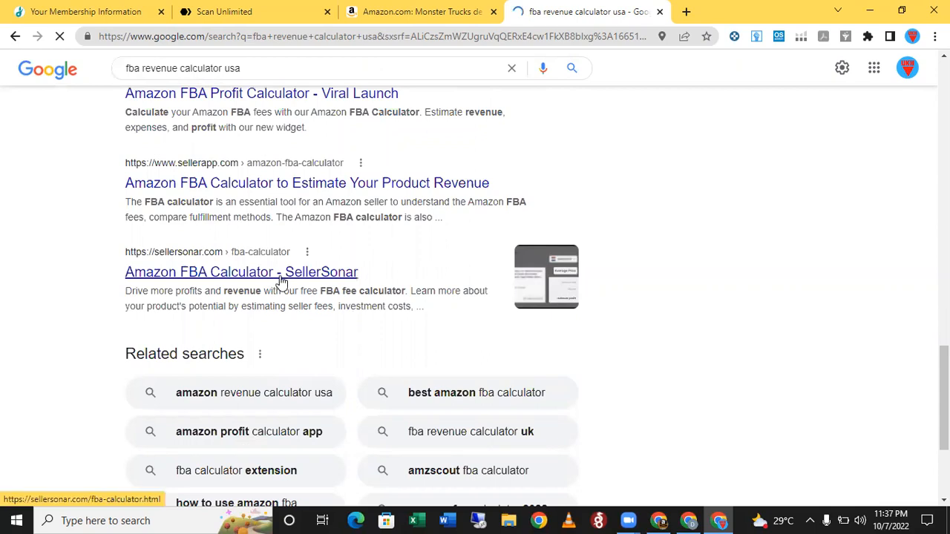
scroll(249, 334, up, 2)
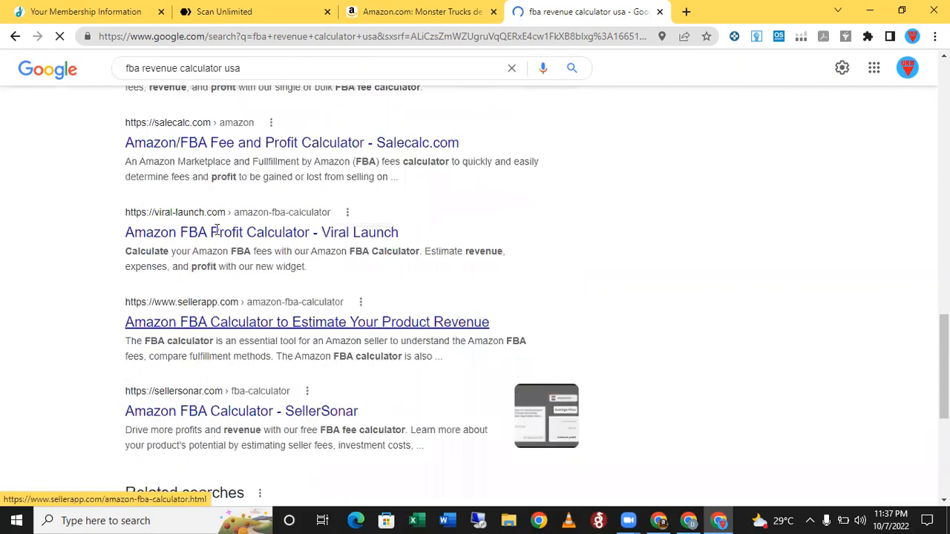
scroll(243, 355, up, 3)
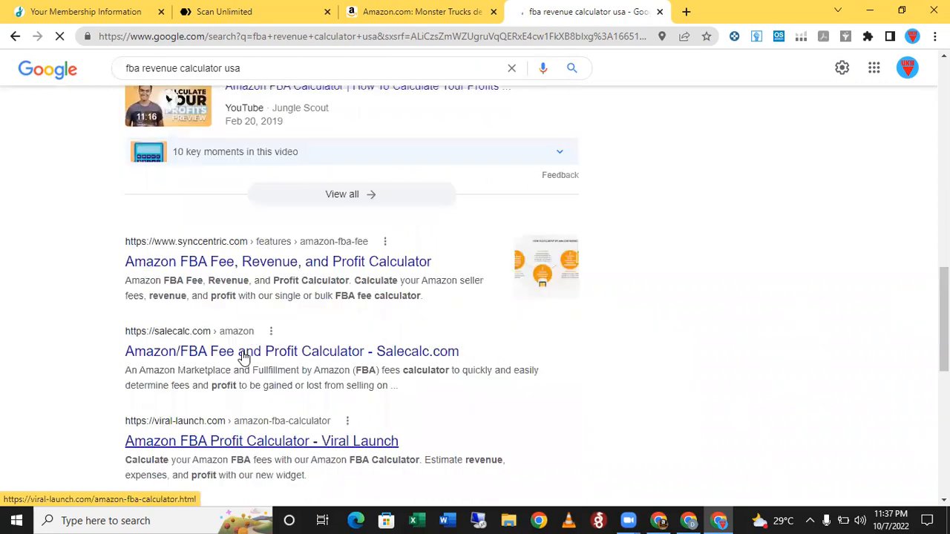
scroll(247, 352, up, 3)
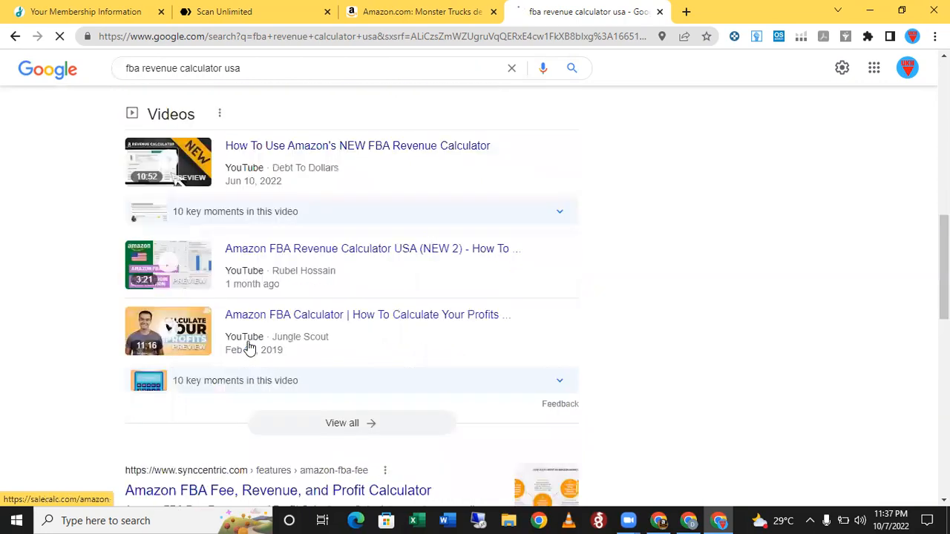
scroll(249, 350, up, 7)
scroll(170, 216, up, 3)
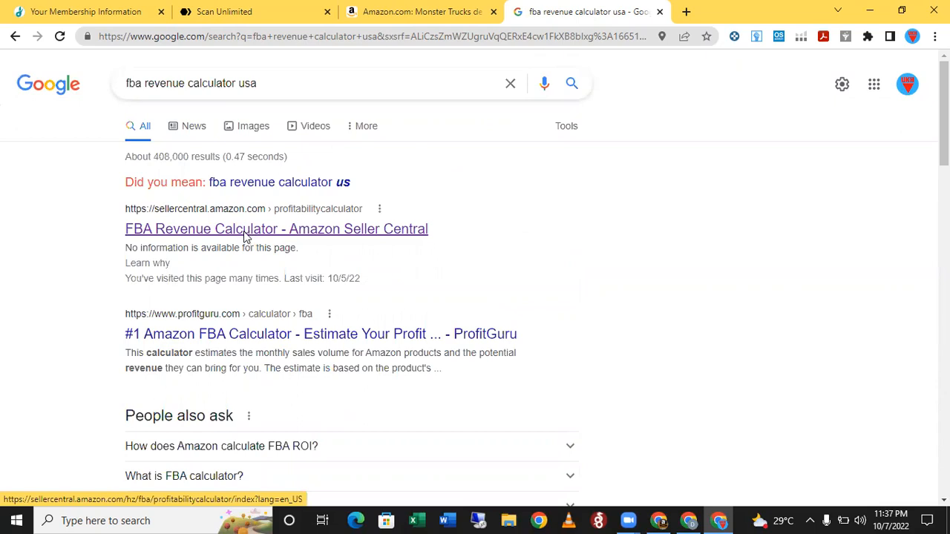
Open the Amazon FBA Revenue Calculator as a guest and look over the manual product entry fields
click(246, 233)
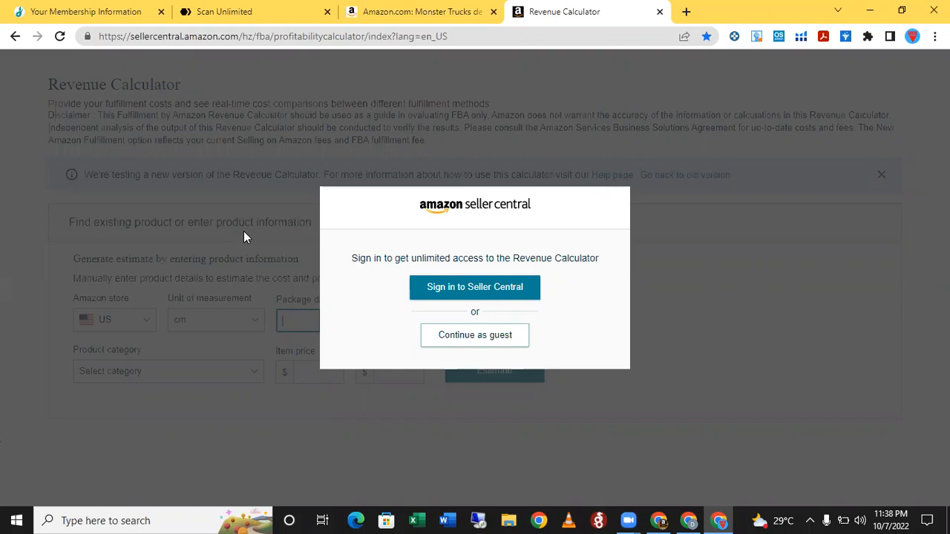
click(469, 343)
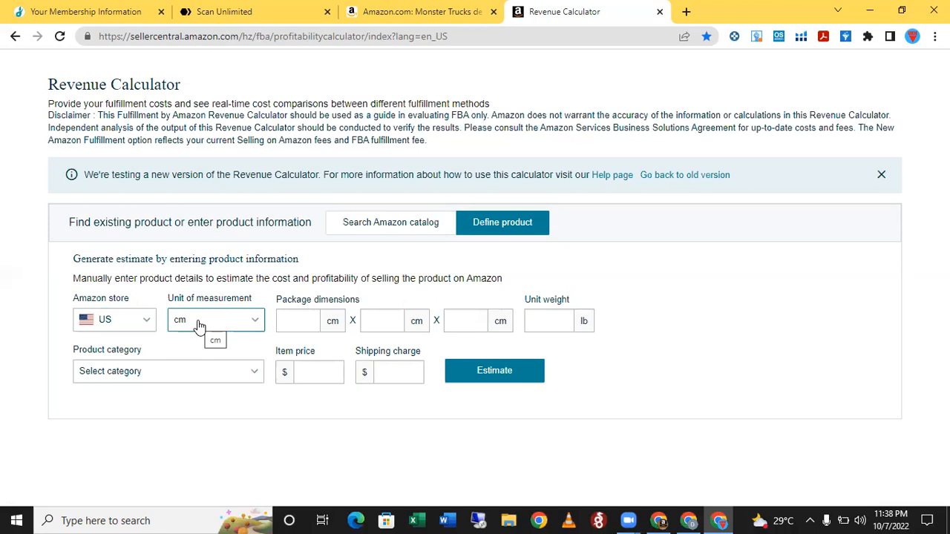
click(308, 321)
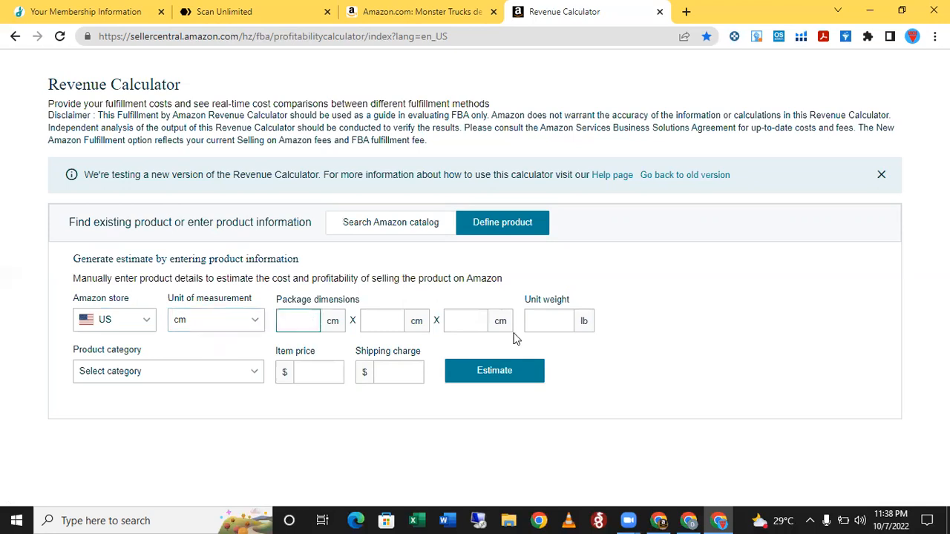
click(546, 319)
click(220, 377)
click(387, 230)
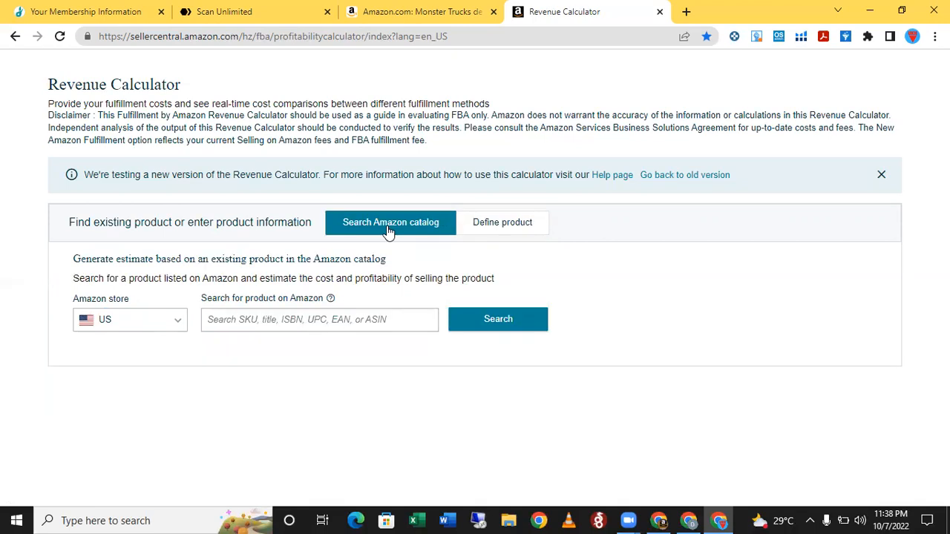
click(359, 321)
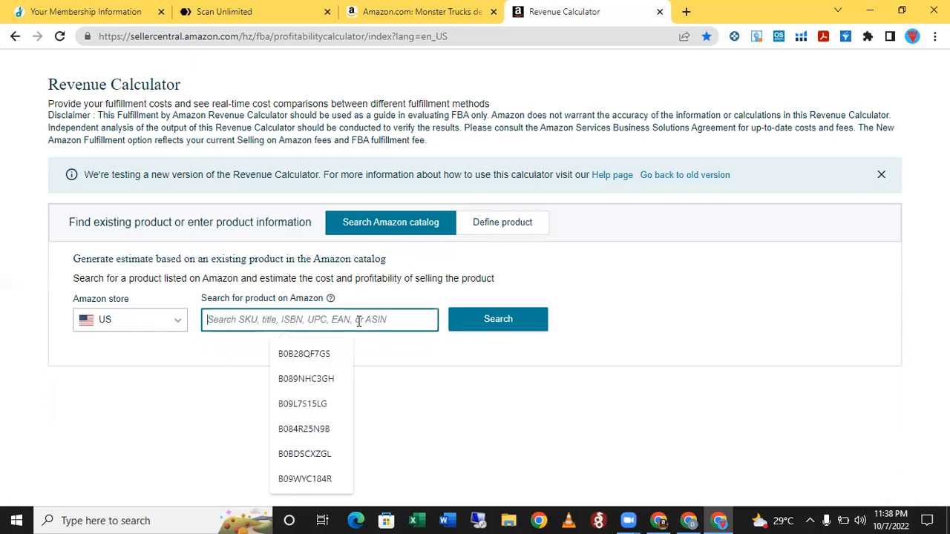
text(B07F6ZBW52)
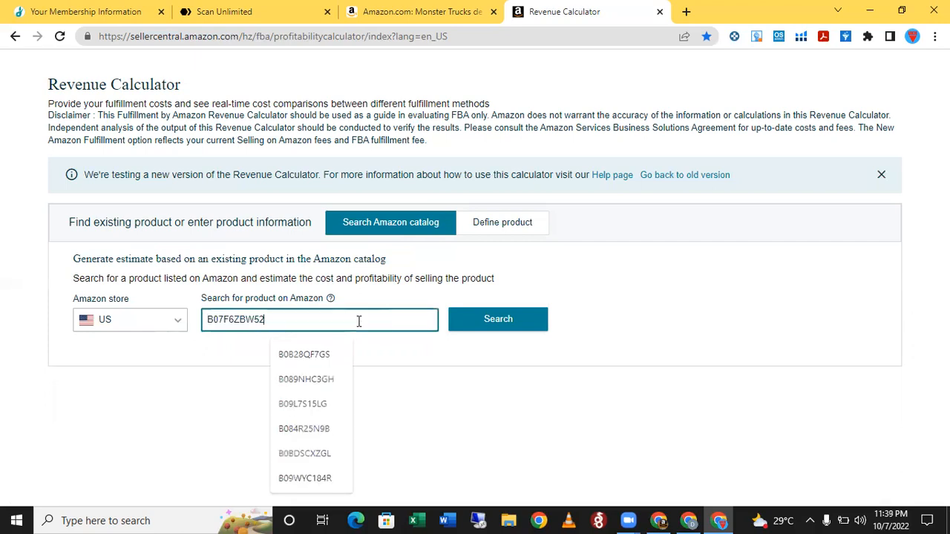
click(494, 227)
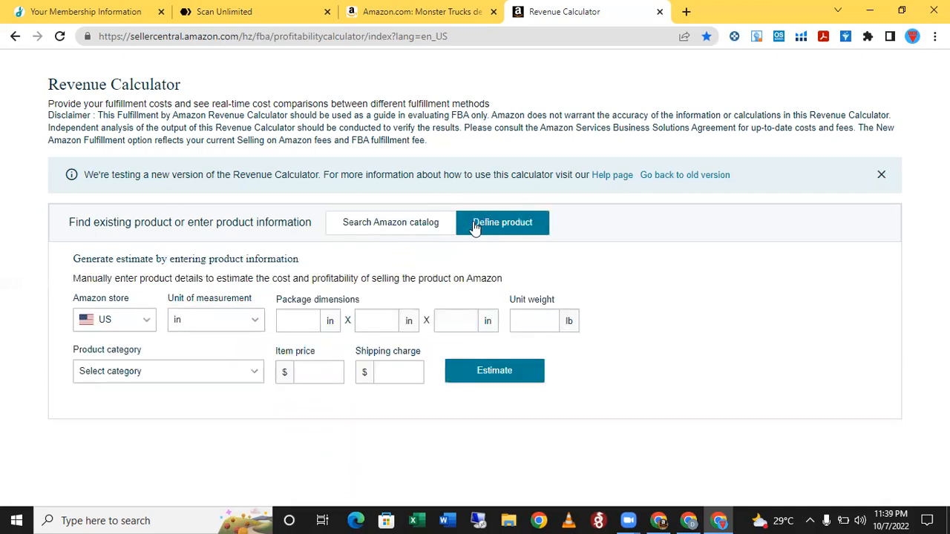
Search the Amazon catalog in the Revenue Calculator for the ASIN B07F6ZBW52
click(381, 228)
click(341, 320)
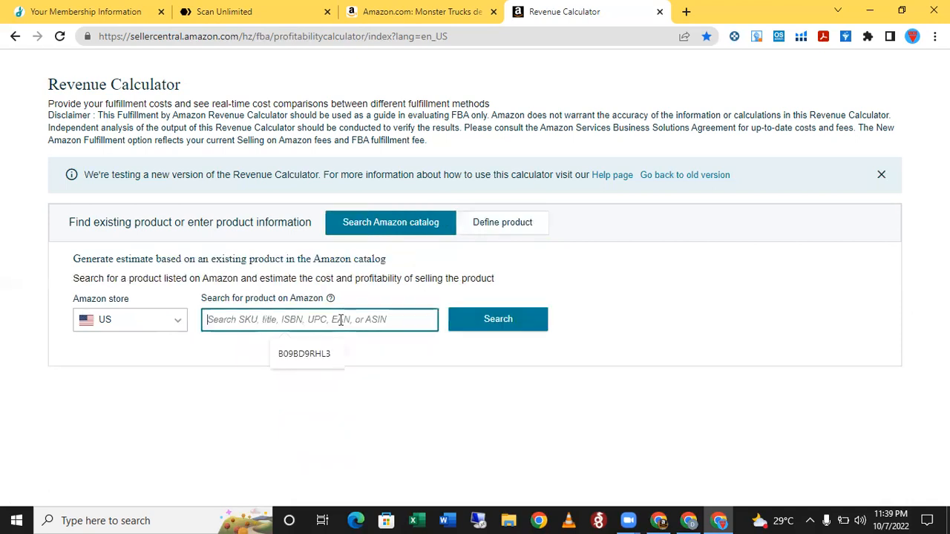
text(B07F6ZBW52)
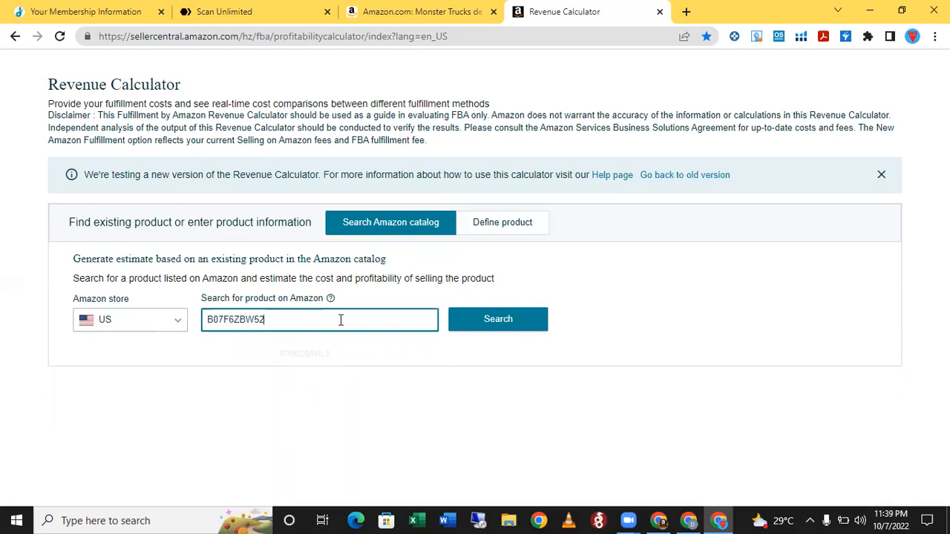
click(522, 328)
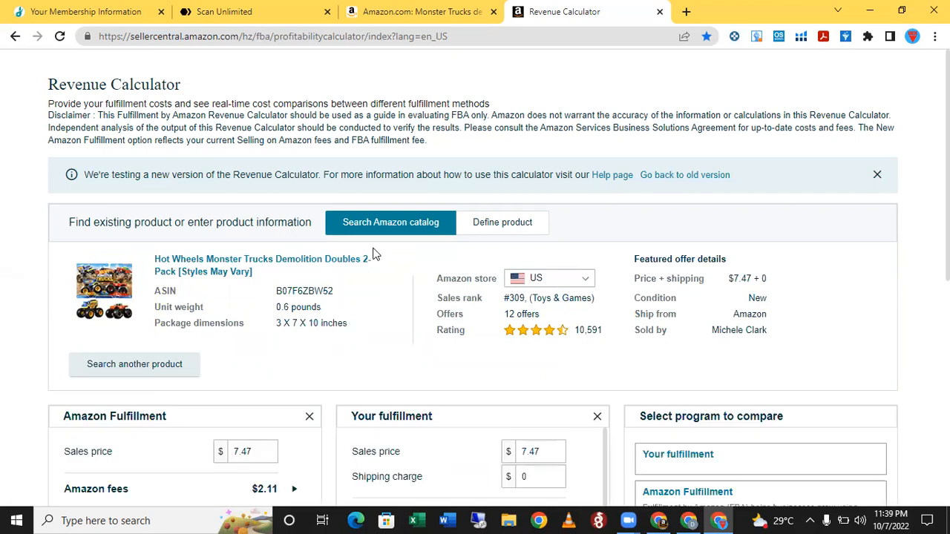
Examine the Hot Wheels product's details and its Amazon fee, fulfillment and storage cost estimates
scroll(376, 321, down, 1)
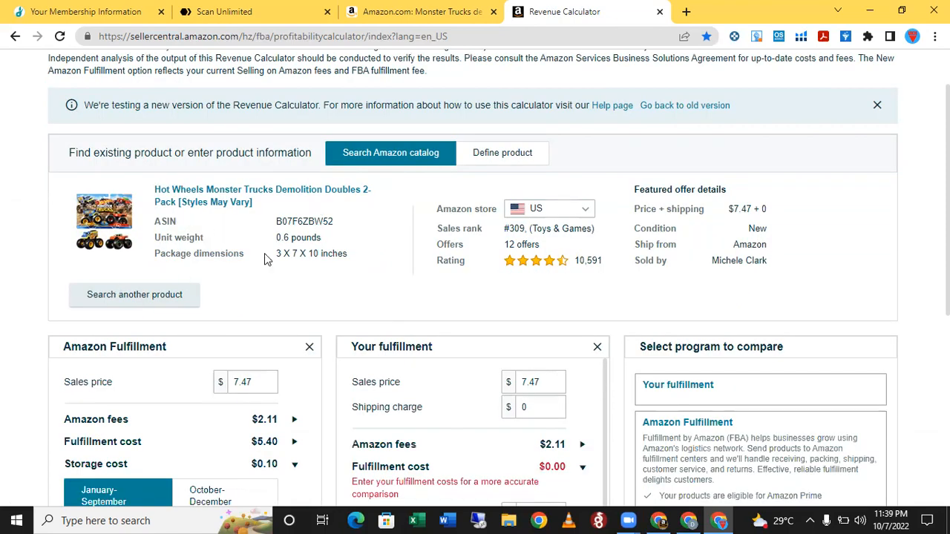
scroll(265, 253, down, 2)
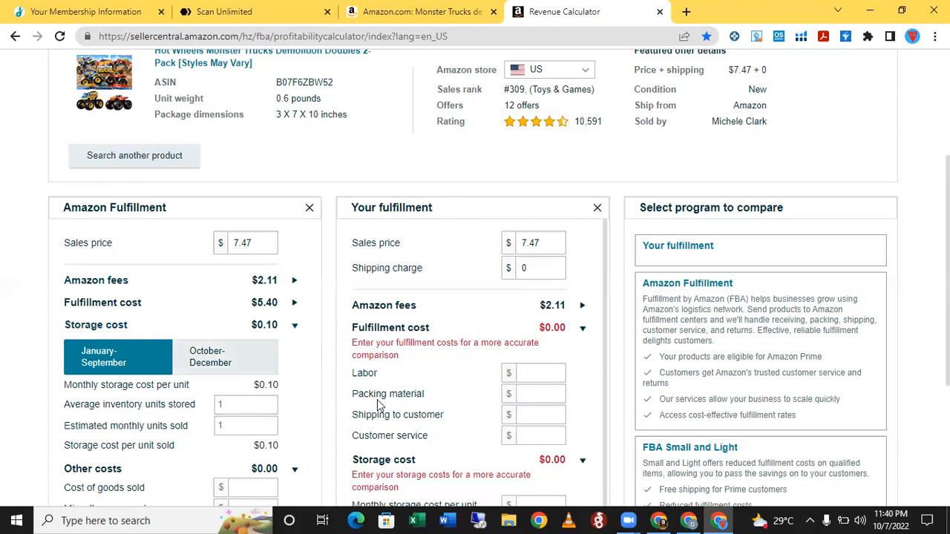
click(20, 518)
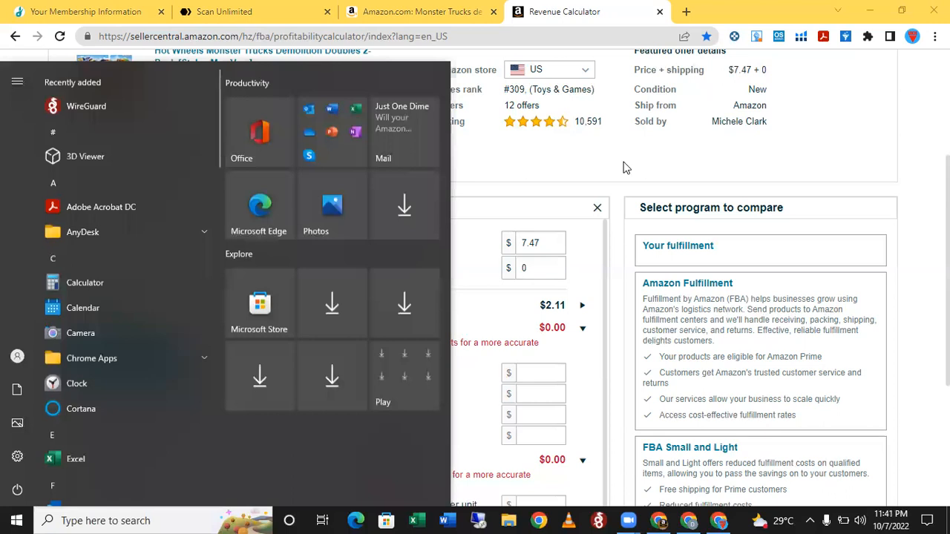
click(623, 168)
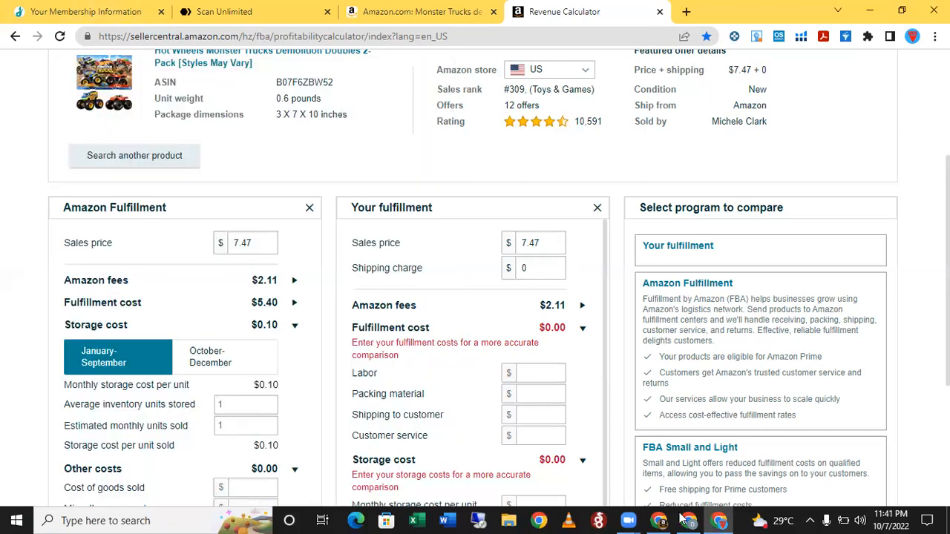
Switch to the Batch 12 Wholesale FBA Assignment spreadsheet in Google Sheets and open its Product Detail sheet
key(alt+Tab)
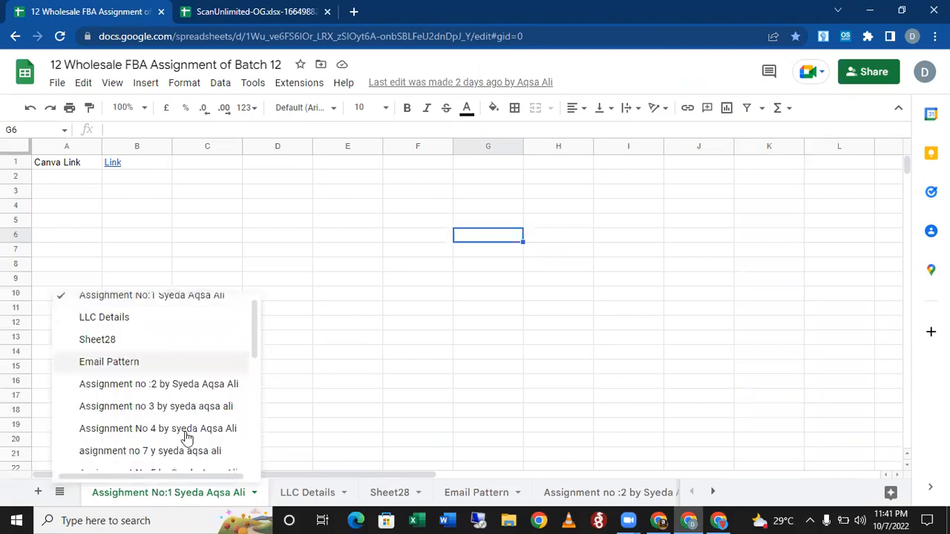
scroll(185, 439, down, 5)
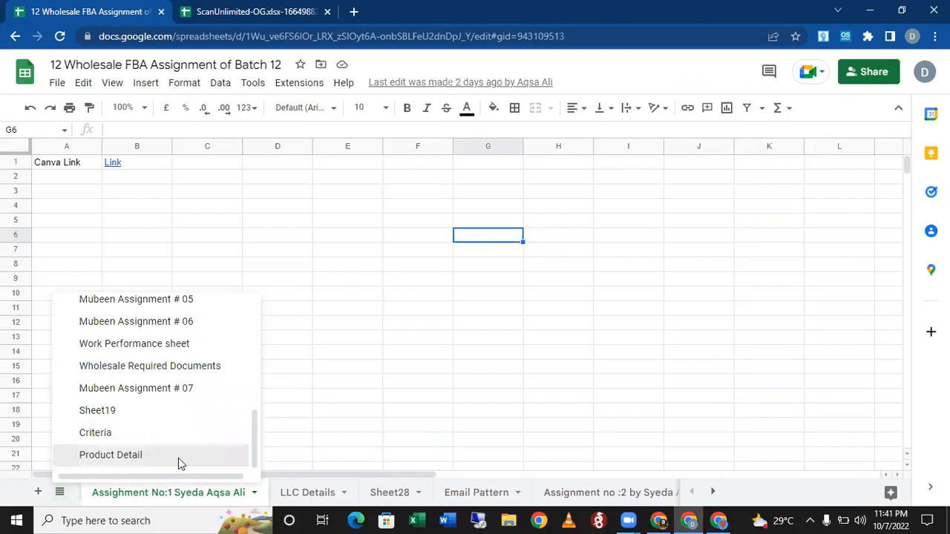
click(179, 458)
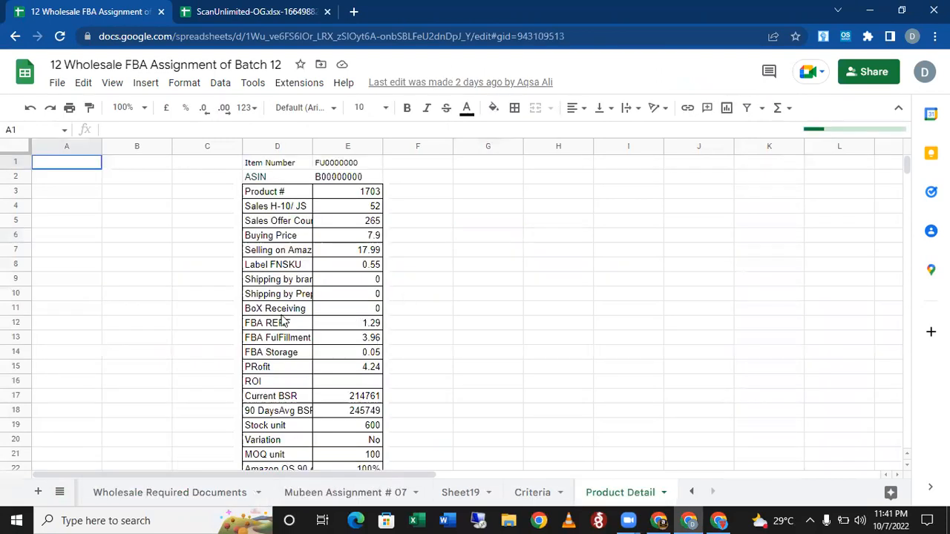
Examine the FBA referral fee, fulfillment and storage rows with their values in the Product Detail table
scroll(284, 321, down, 1)
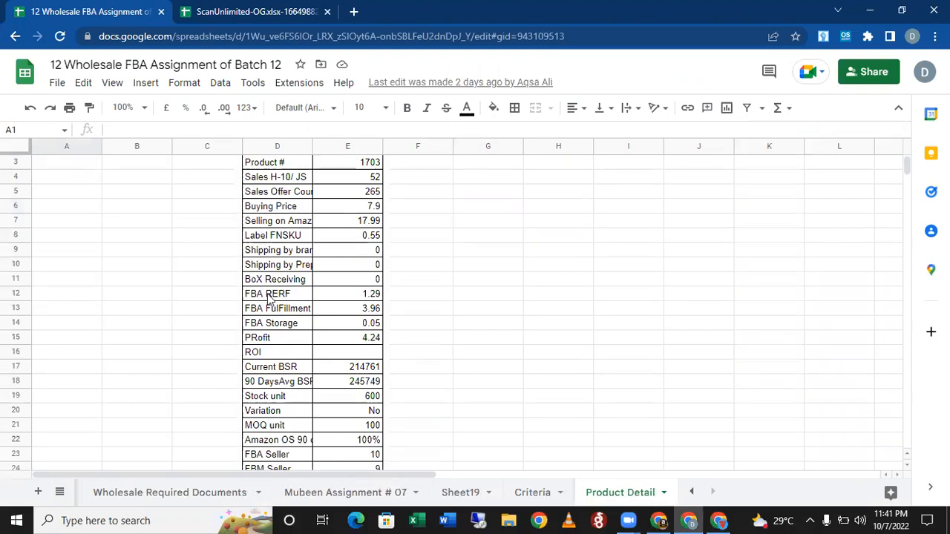
click(268, 295)
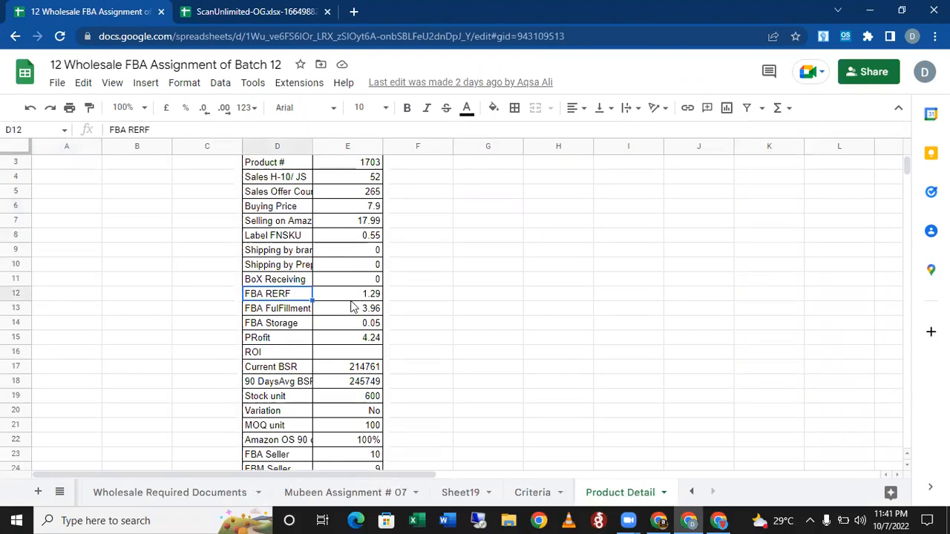
click(341, 297)
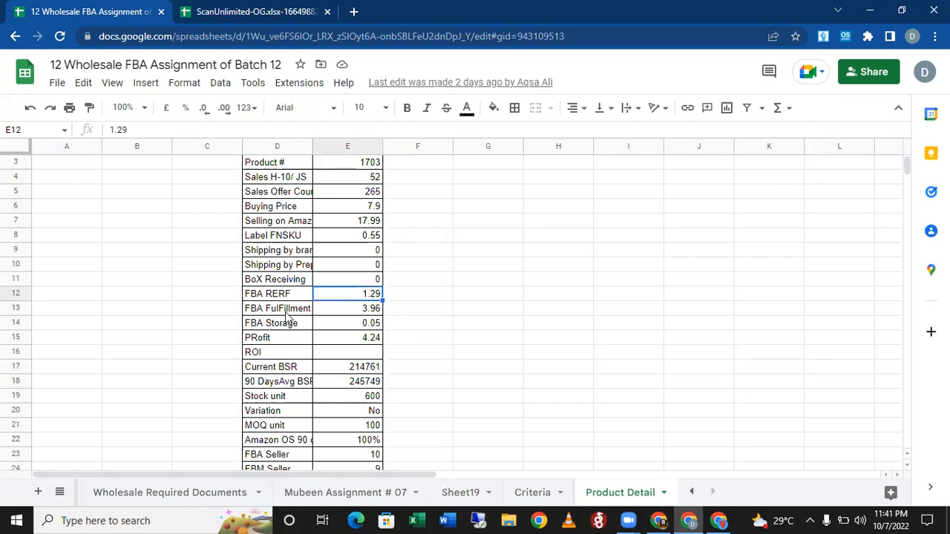
click(287, 316)
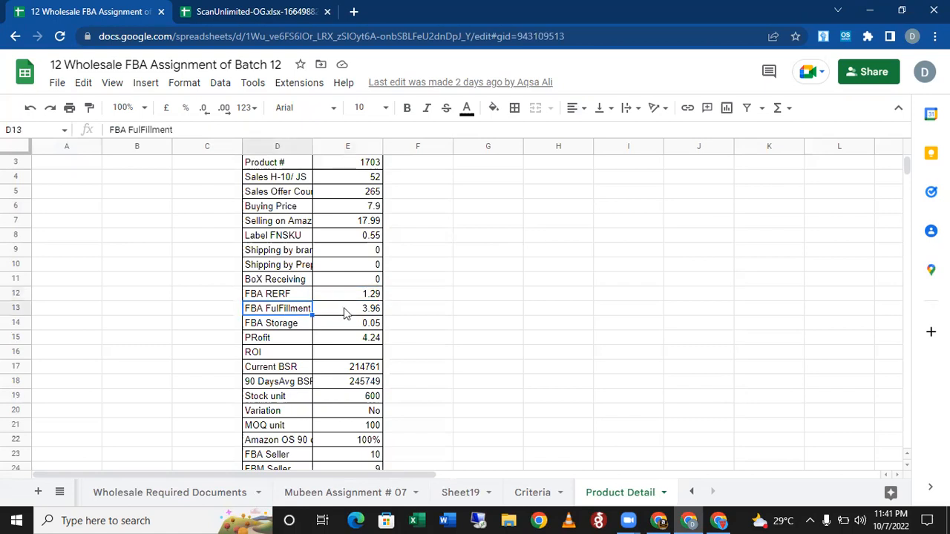
click(345, 313)
click(283, 326)
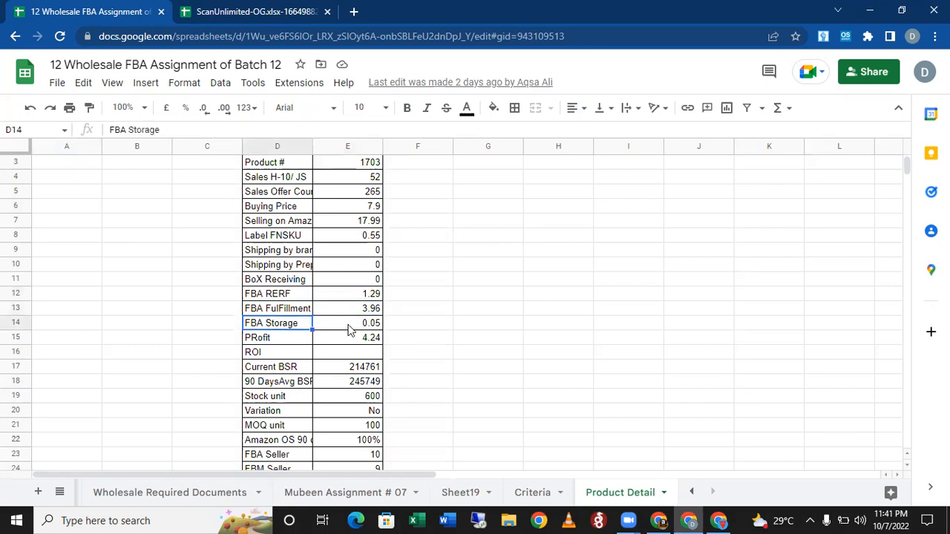
click(351, 331)
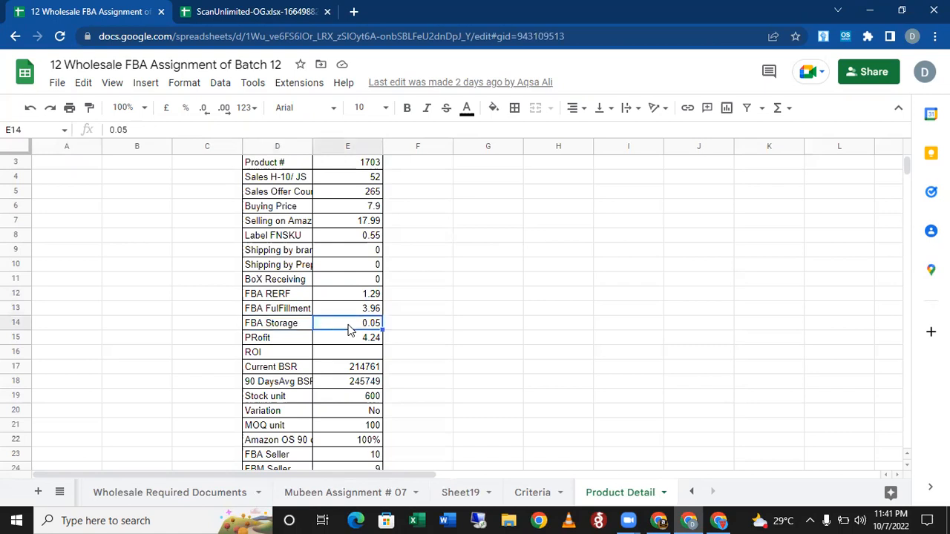
scroll(326, 238, up, 1)
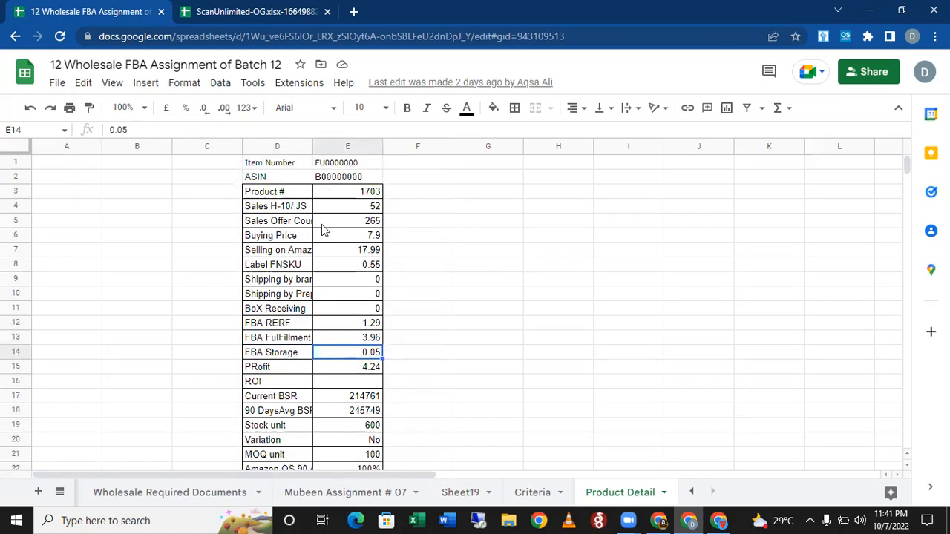
Copy the Product Detail label column from Item Number to Approval By, cells D1:D26
click(277, 165)
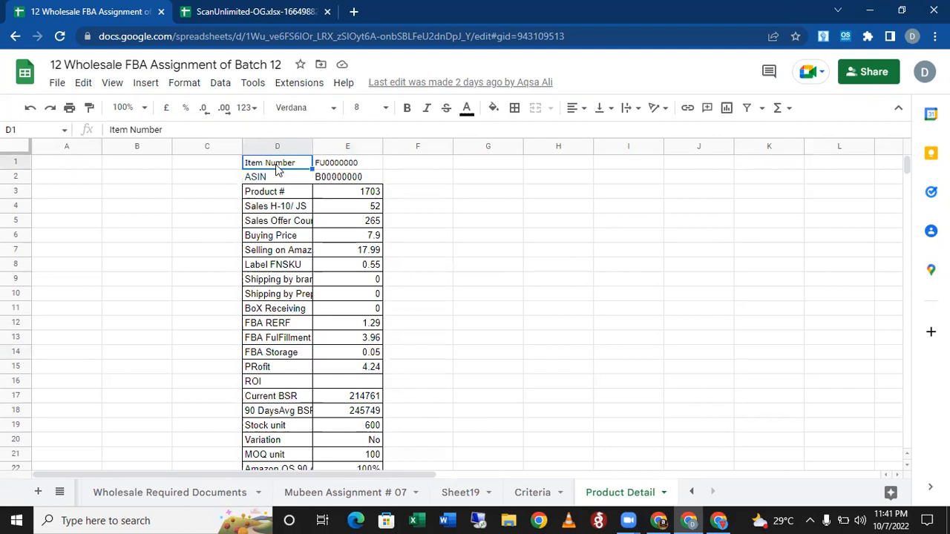
key(shift+Down)
key(shift+Down)
key(shift+Down)
key(shift+Down)
key(shift+Down)
key(shift+Down)
key(shift+Down)
key(shift+Down)
key(shift+Down)
key(shift+Down)
key(shift+Down)
key(shift+Down)
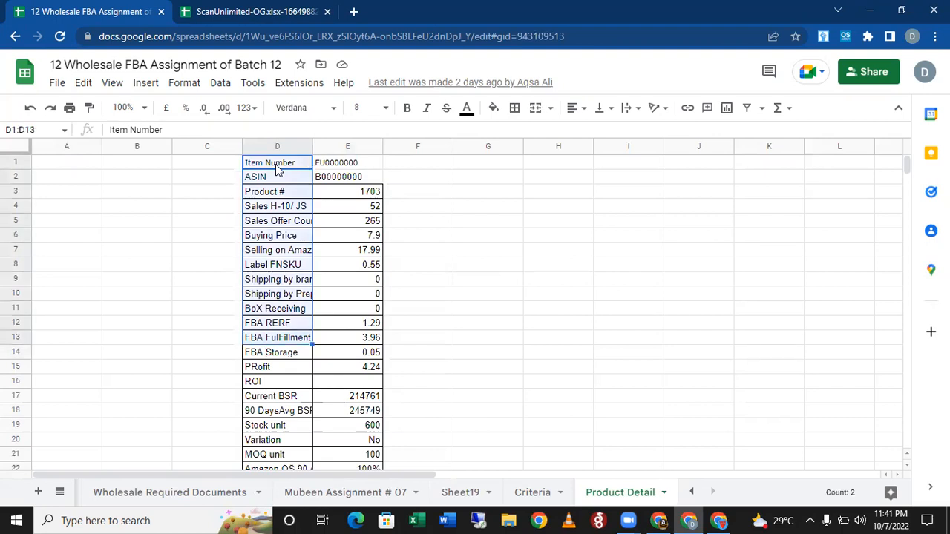
key(shift+Down)
key(shift+Down)
key(shift+Down)
key(shift+Down)
key(shift+Down)
key(shift+Down)
key(shift+Down)
key(shift+Down)
key(shift+Down)
key(shift+Down)
key(shift+Down)
key(shift+Down)
key(shift+Down)
key(shift+Down)
key(shift+Down)
key(shift+Down)
key(shift+Down)
key(shift+Down)
key(shift+Down)
key(shift+Down)
key(shift+Up)
key(shift+Up)
key(shift+Up)
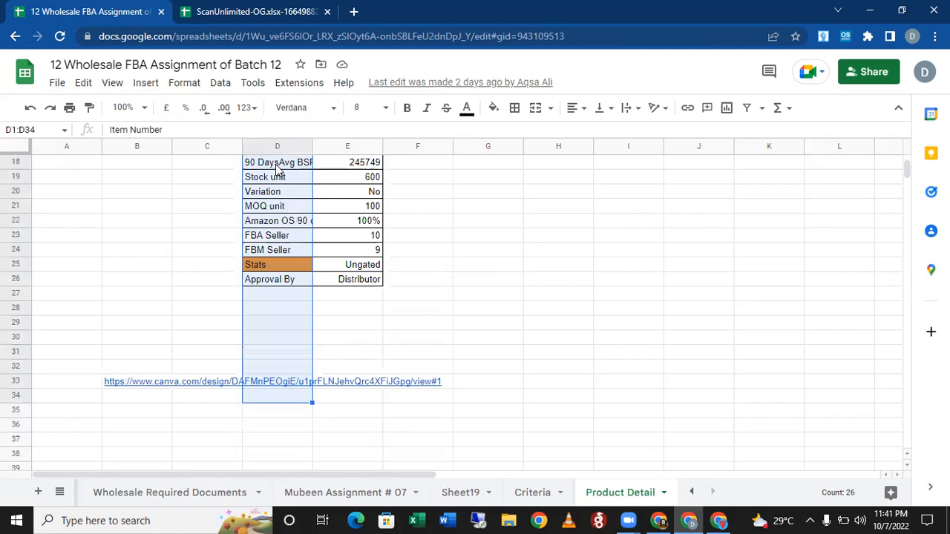
key(shift+Up)
key(shift+Up)
key(shift+Up)
key(shift+Up)
key(shift+Up)
key(shift+Up)
key(shift+Up)
key(shift+Up)
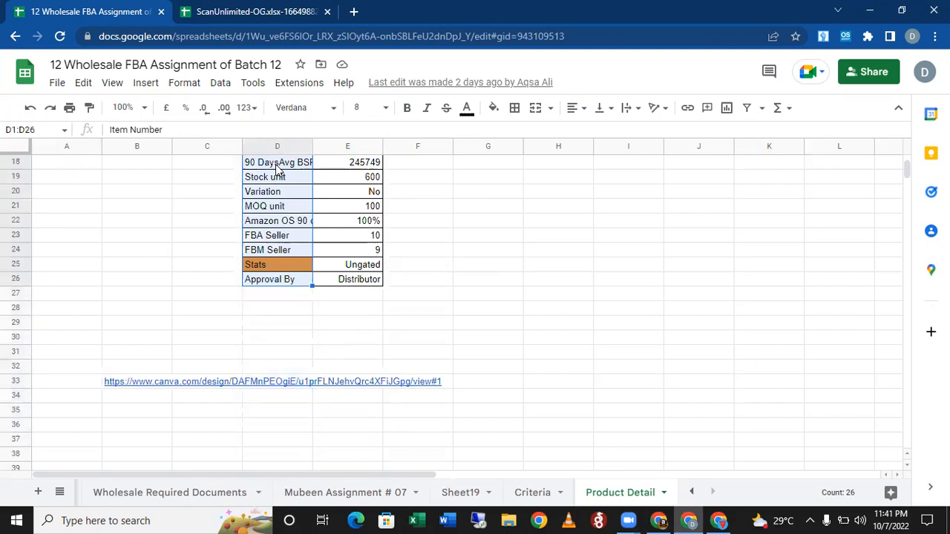
key(ctrl+c)
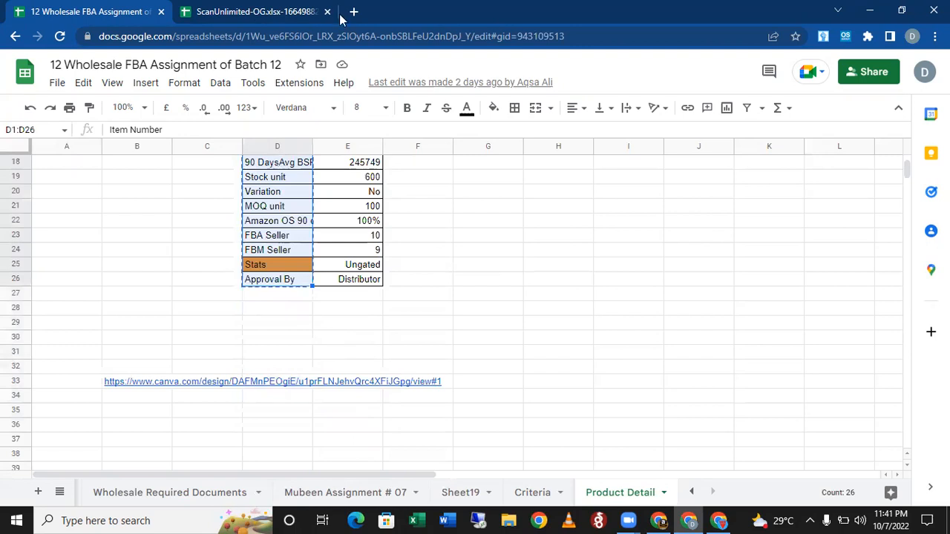
Open the bookmarked Wholesale FBA Assignment of Batch 11 spreadsheet in a new tab and go to its Calculator sheet
click(354, 12)
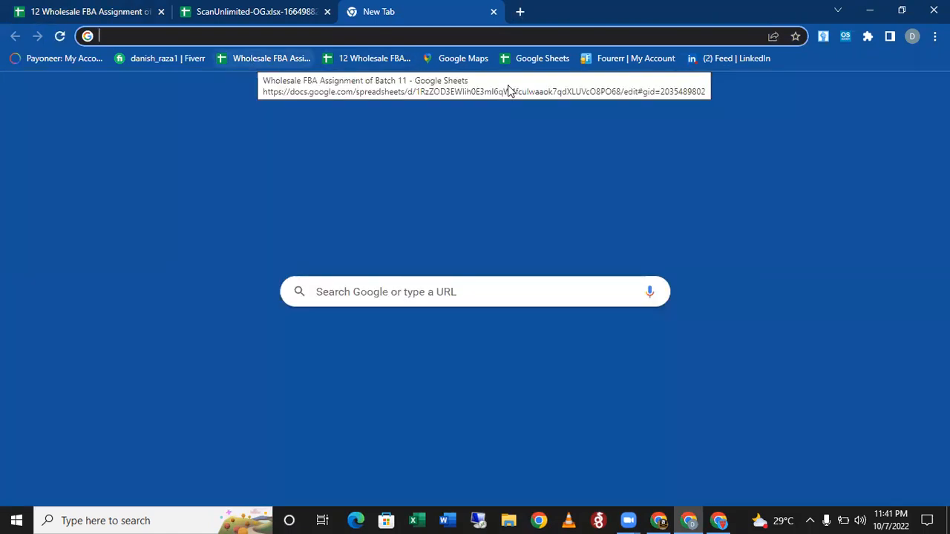
click(258, 60)
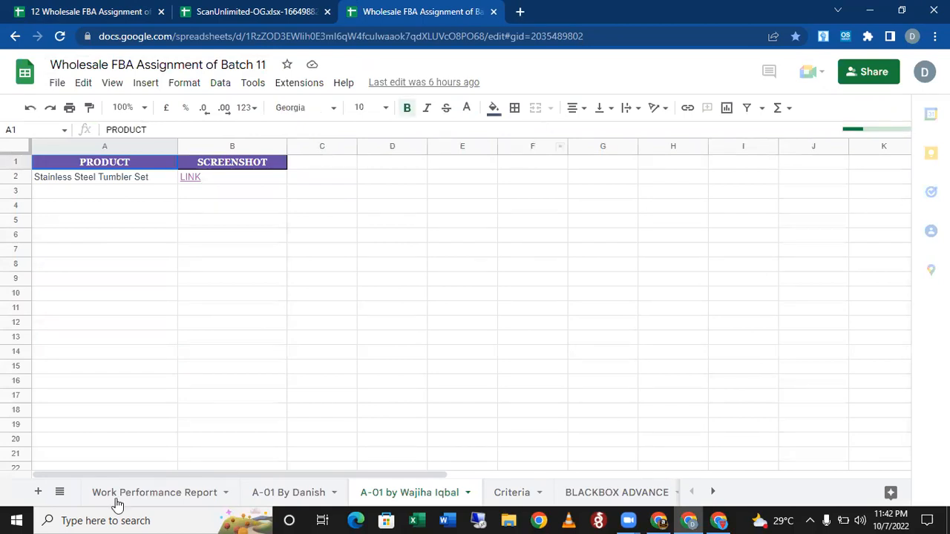
click(60, 496)
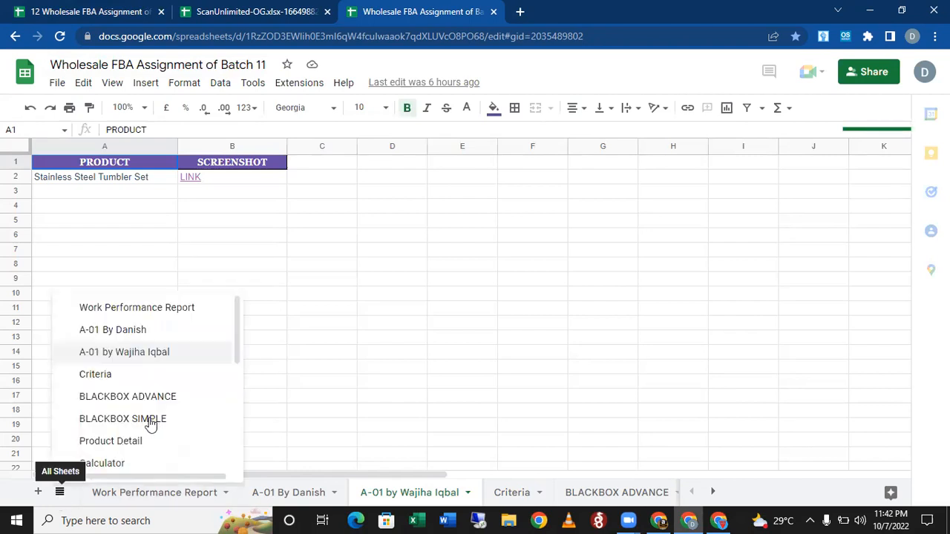
scroll(155, 409, down, 5)
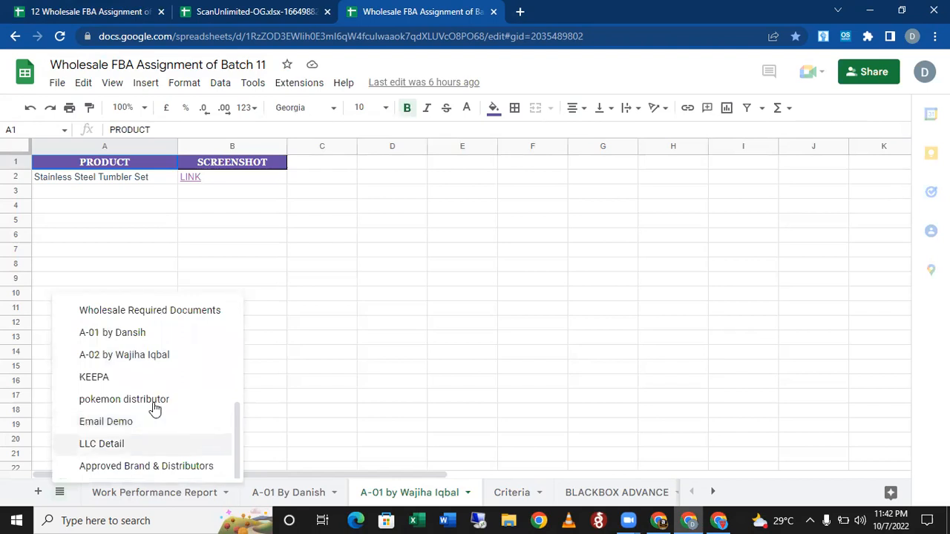
scroll(154, 398, up, 3)
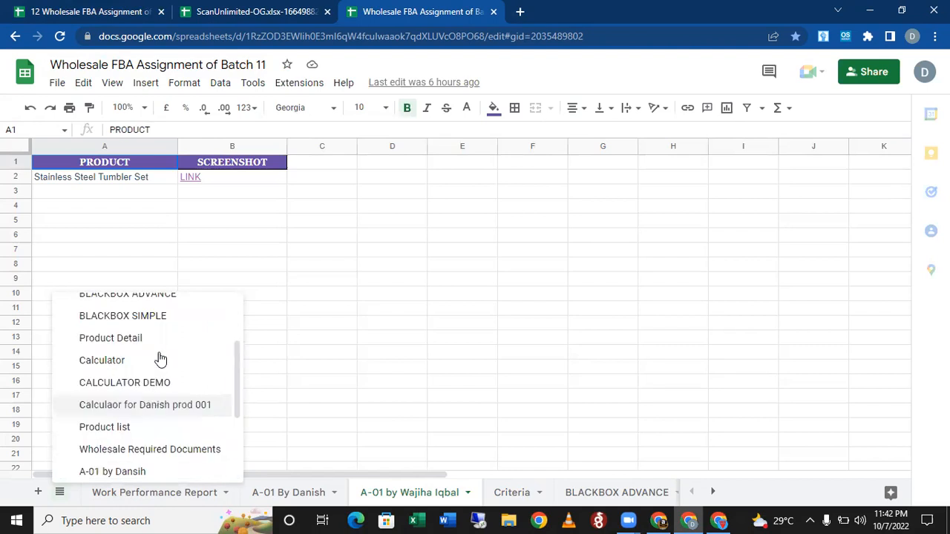
click(143, 371)
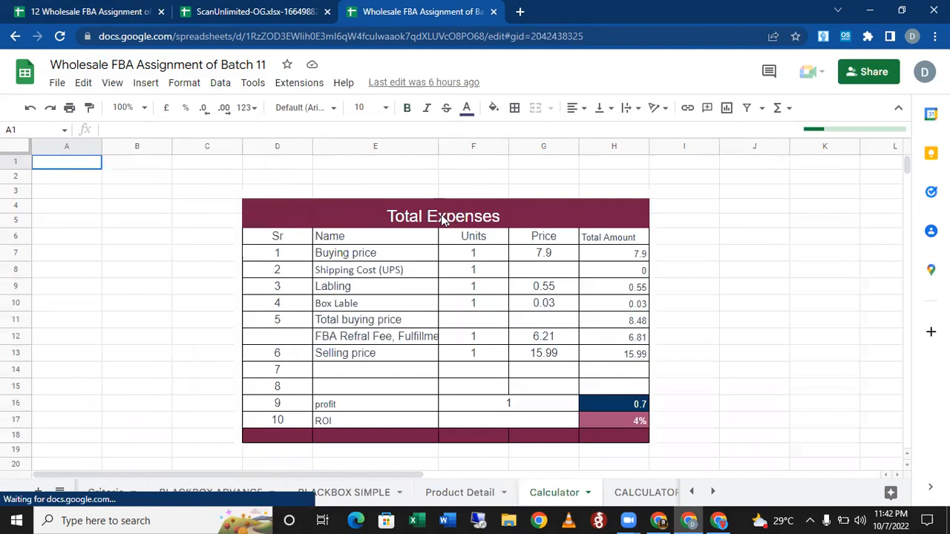
Copy the whole Total Expenses table, cells D4:H18, from the Batch 11 Calculator sheet
click(492, 226)
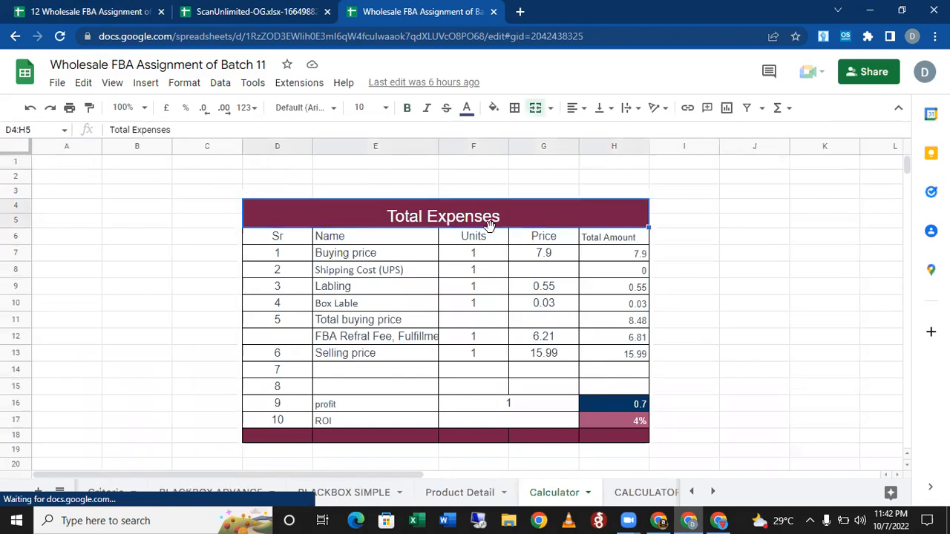
drag(491, 233, 491, 232)
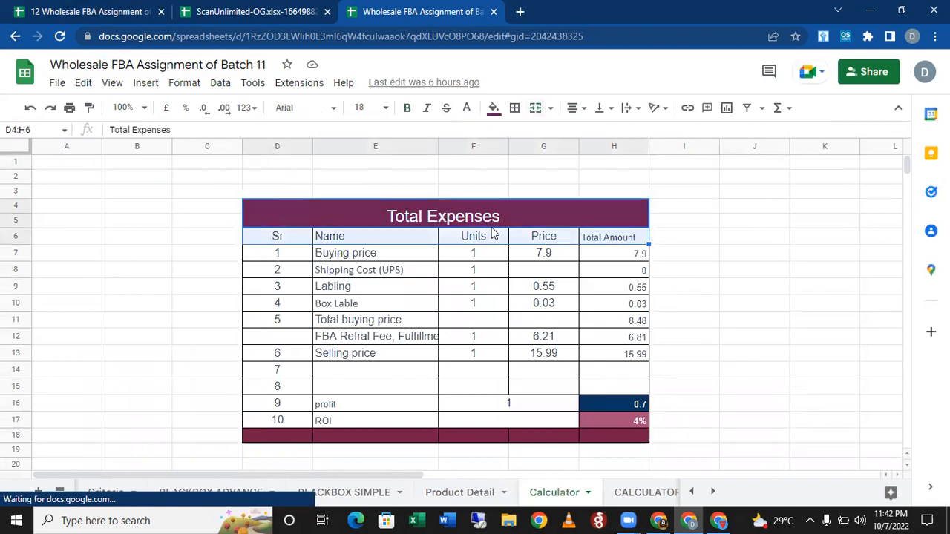
key(shift+Down)
key(shift+Down)
key(shift+Down)
key(shift+Down)
key(shift+Down)
key(shift+Down)
key(shift+Down)
key(shift+Down)
key(shift+Down)
key(shift+Down)
key(shift+Down)
key(shift+Down)
key(shift+Down)
key(shift+Down)
key(shift+Down)
key(shift+Down)
key(shift+Down)
key(shift+Down)
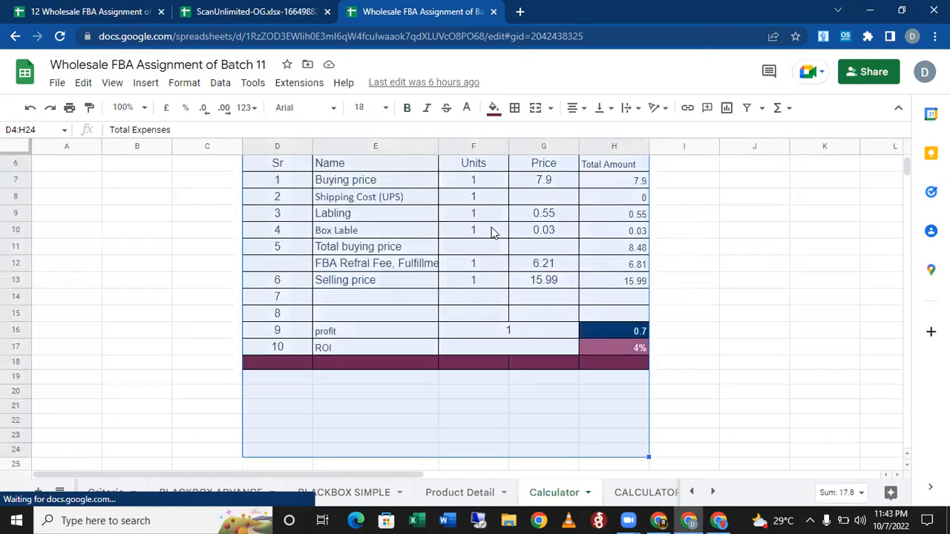
key(shift+Down)
key(shift+Down)
key(shift+Down)
key(shift+Down)
key(shift+Down)
key(shift+Down)
key(shift+Down)
key(shift+Down)
key(shift+Down)
key(shift+Down)
key(shift+Down)
key(shift+Down)
key(shift+Up)
key(shift+Up)
key(shift+Up)
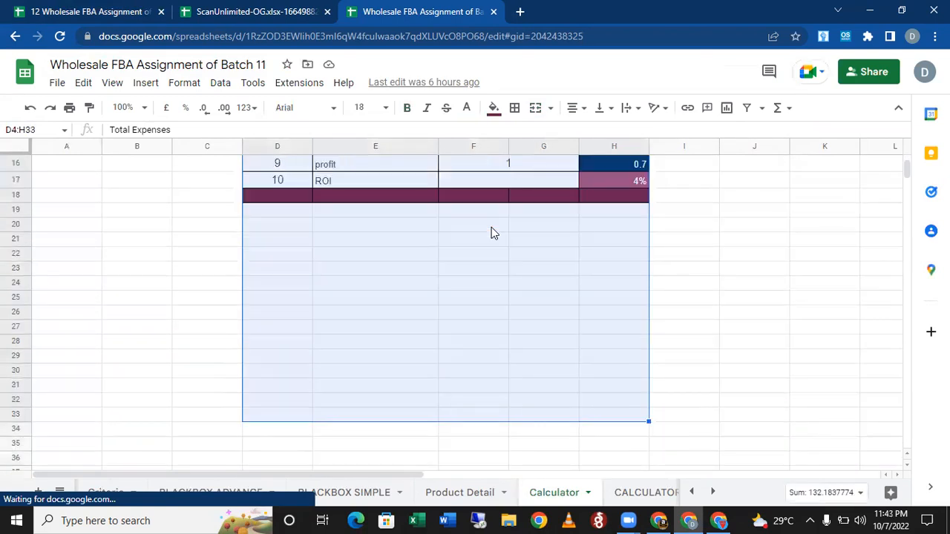
key(shift+Up)
key(shift+Up)
key(shift+Up)
key(shift+Up)
key(shift+Up)
key(shift+Up)
key(shift+Up)
key(shift+Up)
key(shift+Up)
key(shift+Up)
key(shift+Up)
key(shift+Up)
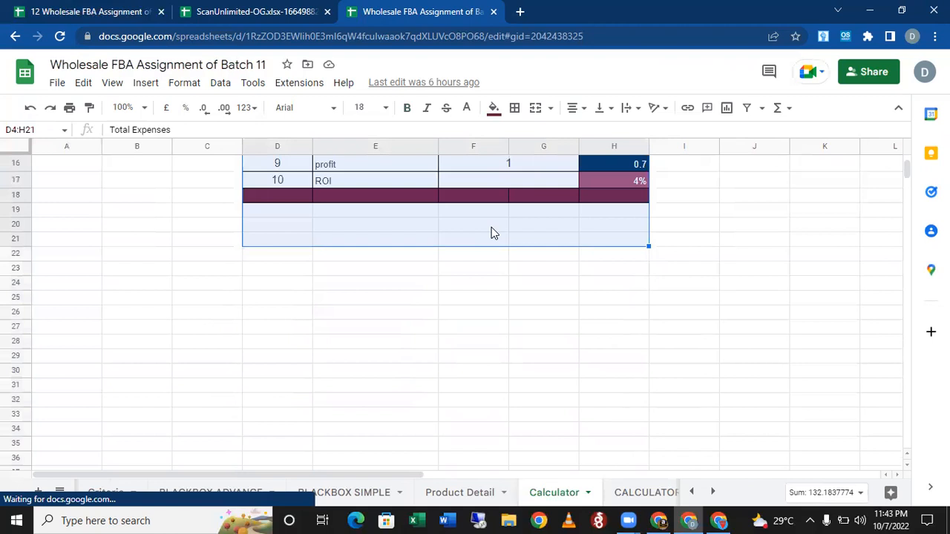
key(shift+Up)
key(shift+Up)
key(shift+Up)
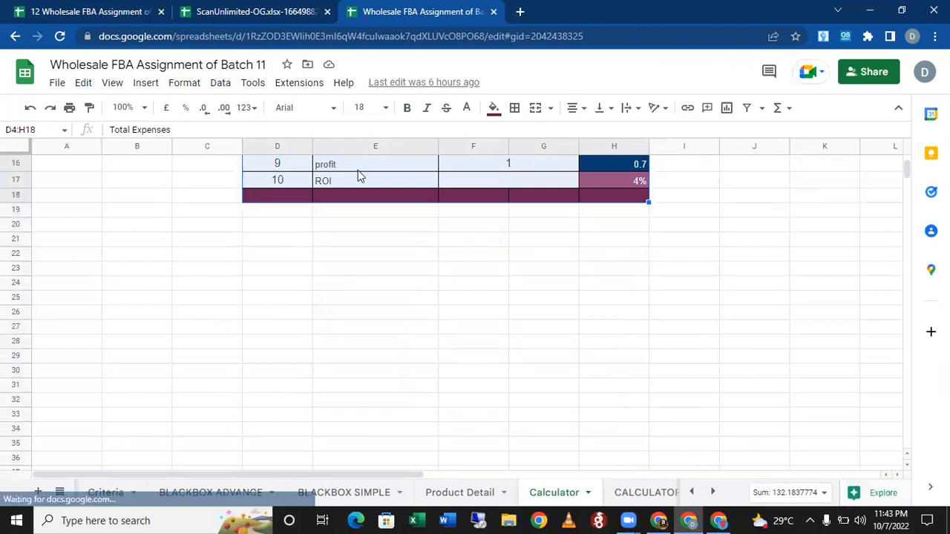
Switch to the Batch 12 Wholesale FBA Assignment spreadsheet and add a new sheet named Calculator
click(78, 7)
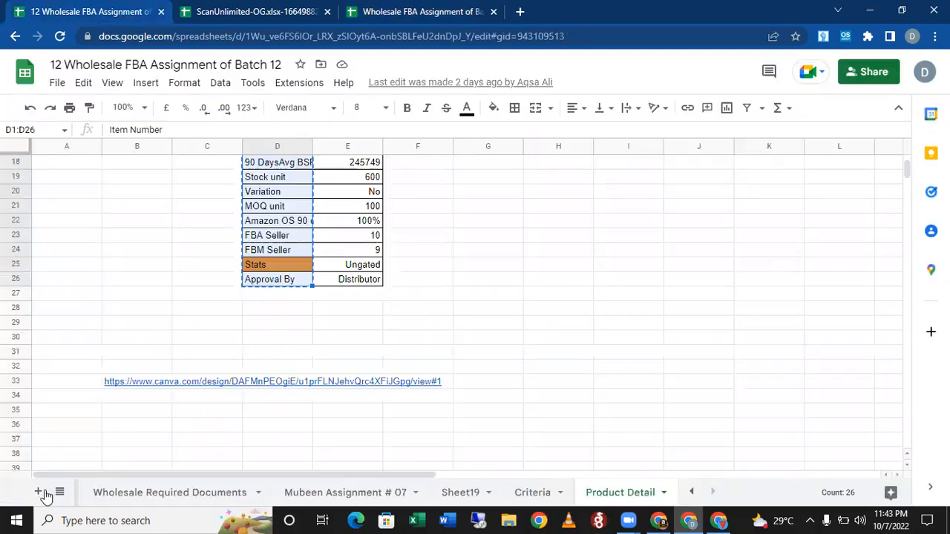
click(153, 491)
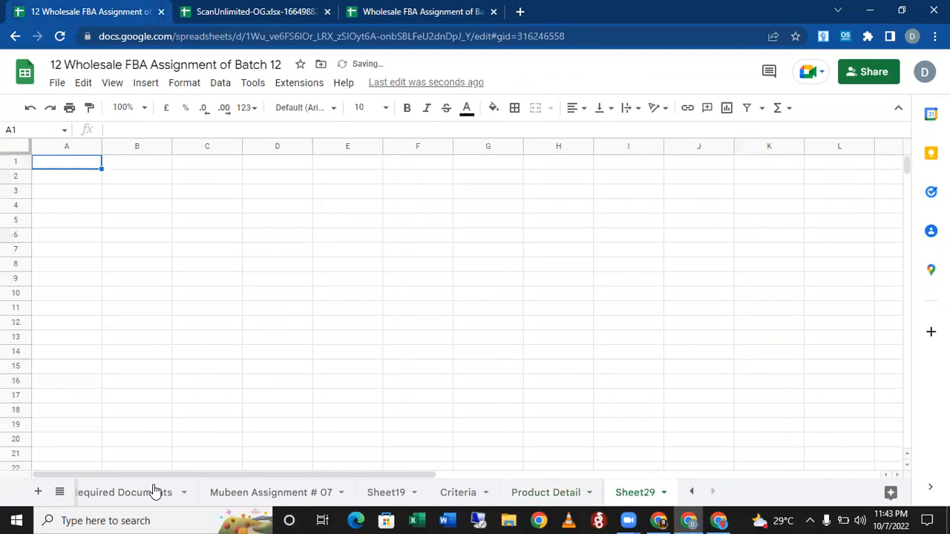
double_click(636, 493)
text(Calcula)
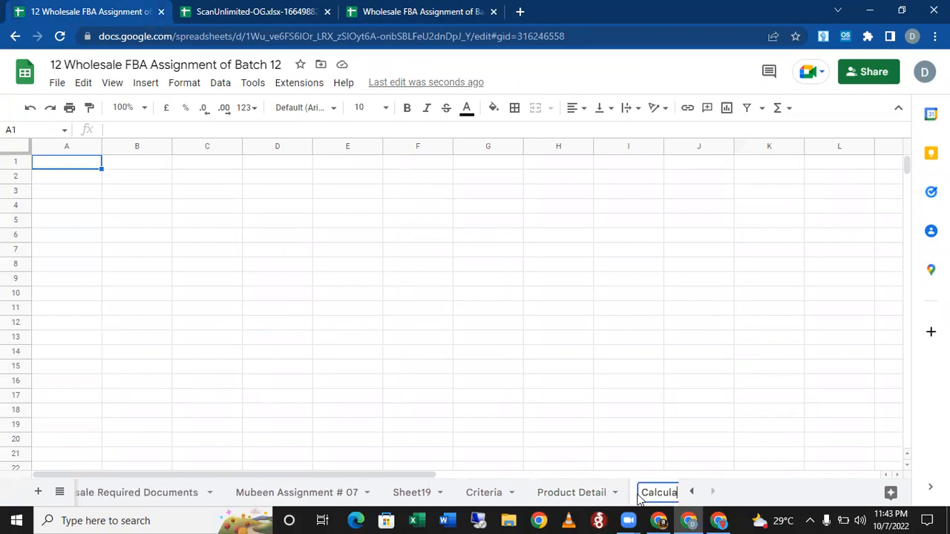
text(tor)
key(Return)
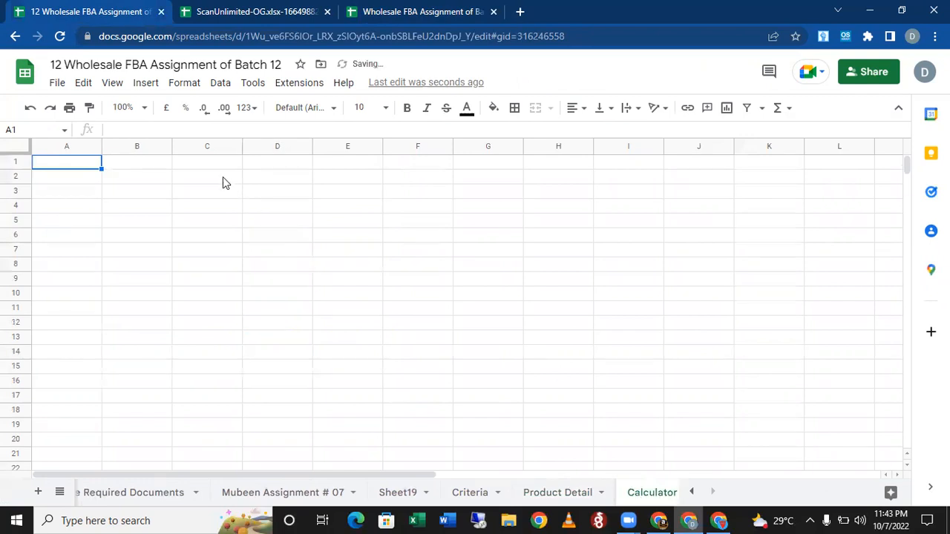
Paste the Total Expenses table at cell C2 and fit column D's width to its labels
click(223, 182)
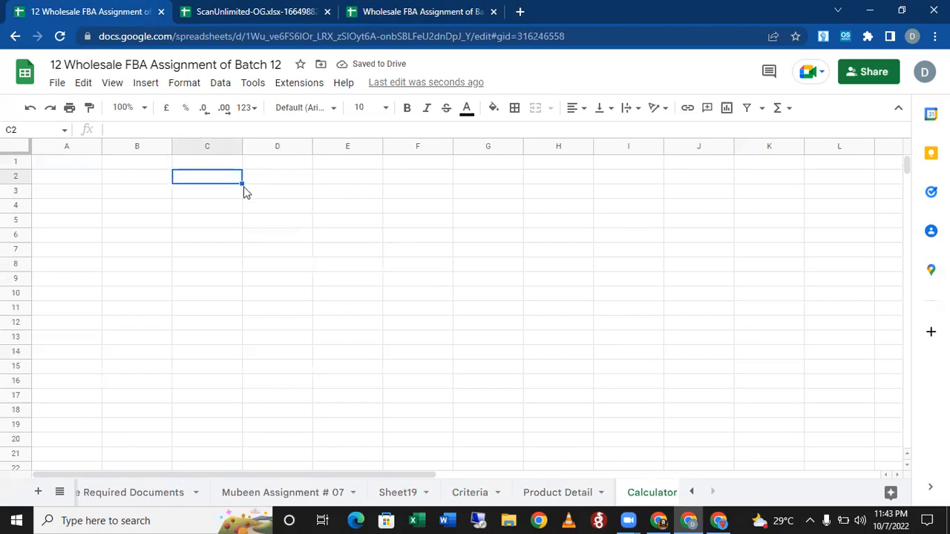
key(ctrl+v)
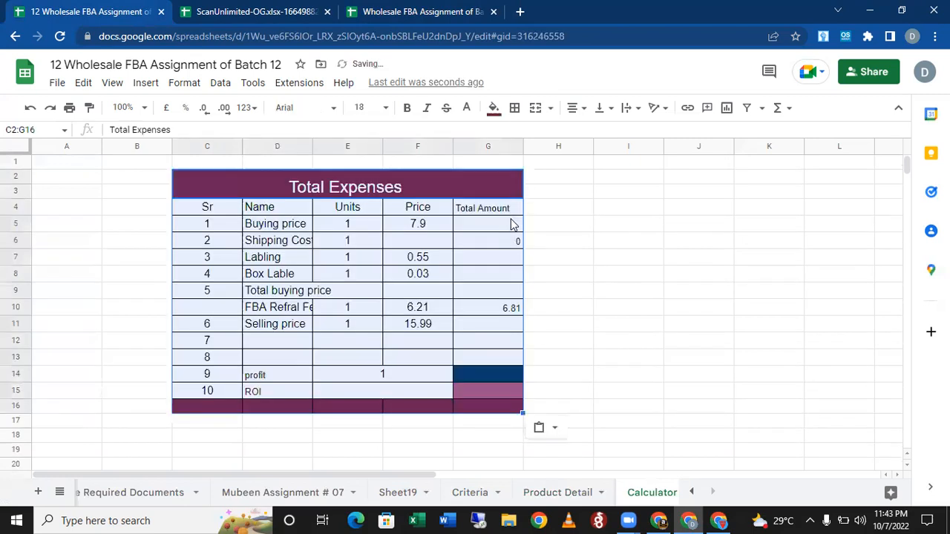
click(594, 228)
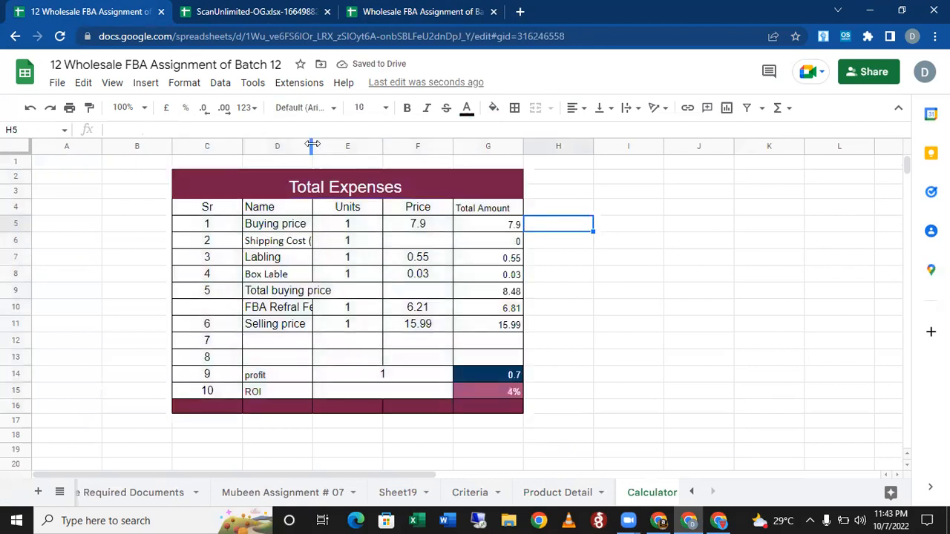
double_click(311, 144)
click(759, 243)
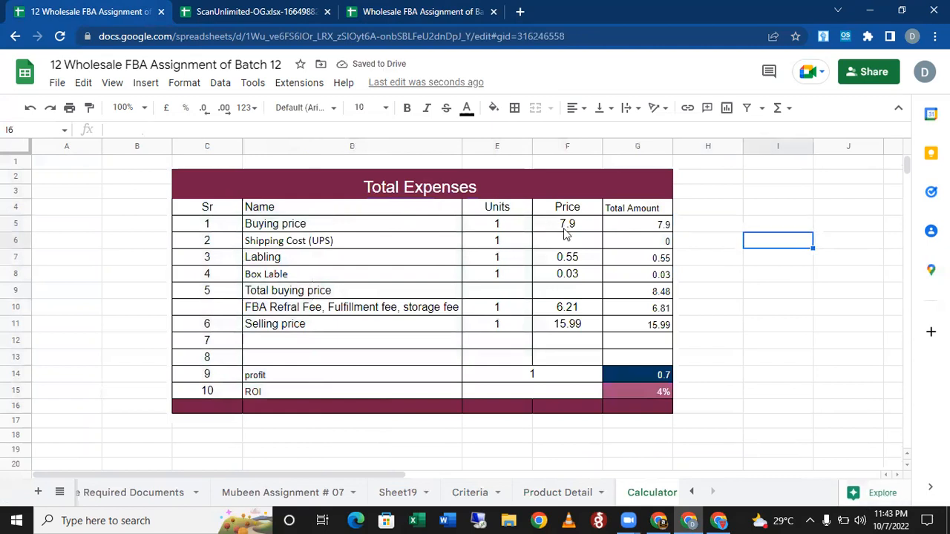
Set the Buying price in cell F5 to 6.06
click(567, 232)
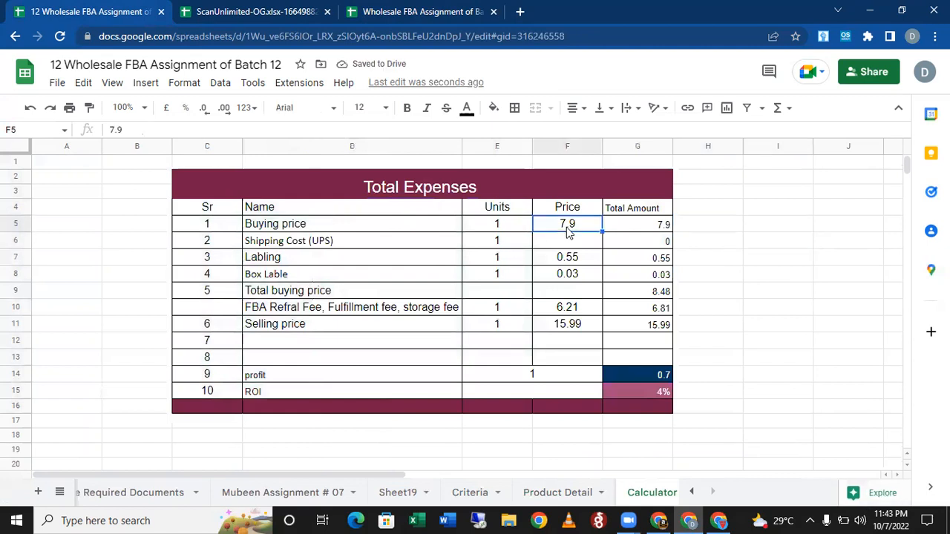
text(6.06)
key(Return)
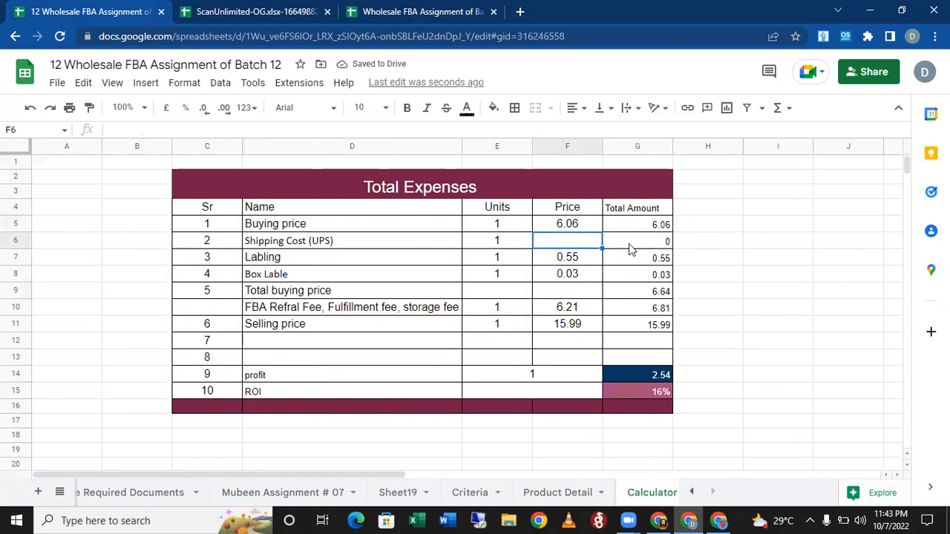
Set the Box Lable row's price to 5 and its units to 80
click(573, 259)
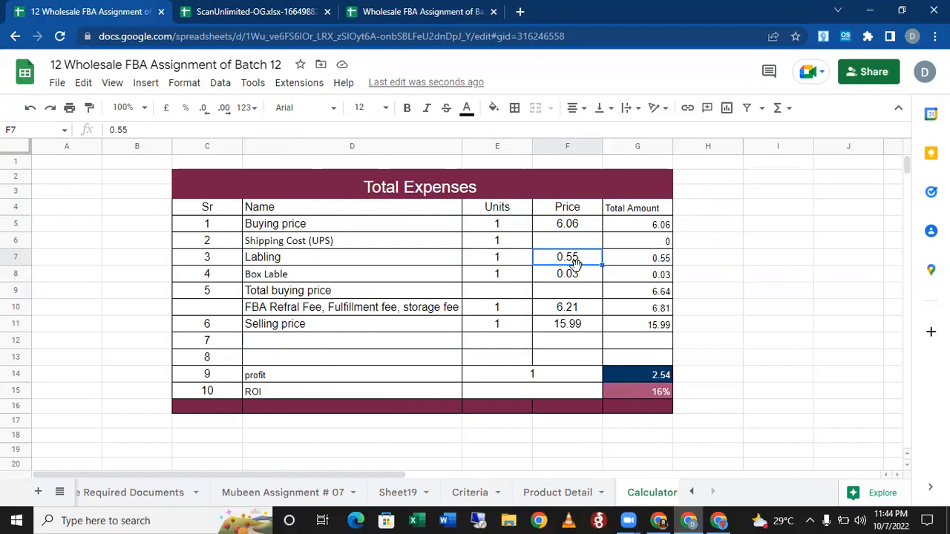
click(578, 277)
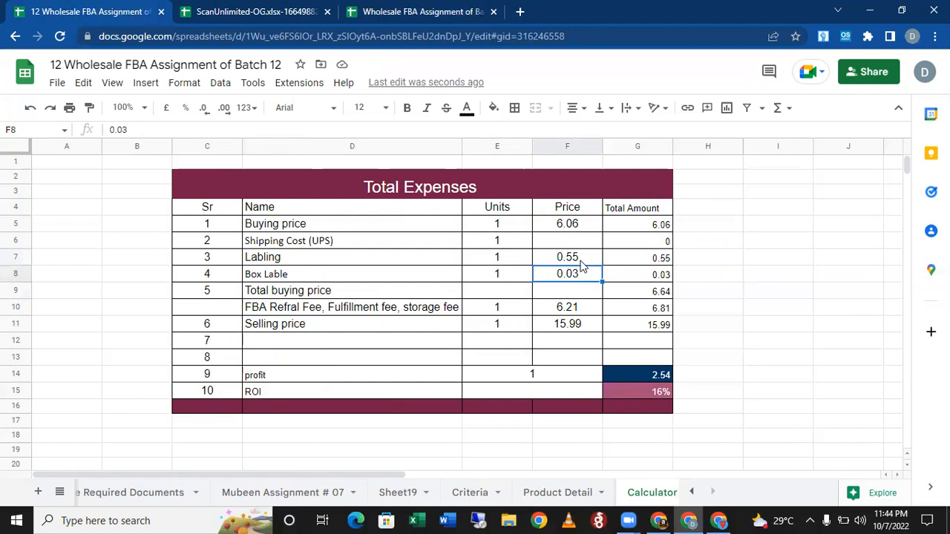
key(Up)
click(581, 278)
text(5)
key(Return)
click(581, 280)
key(Left)
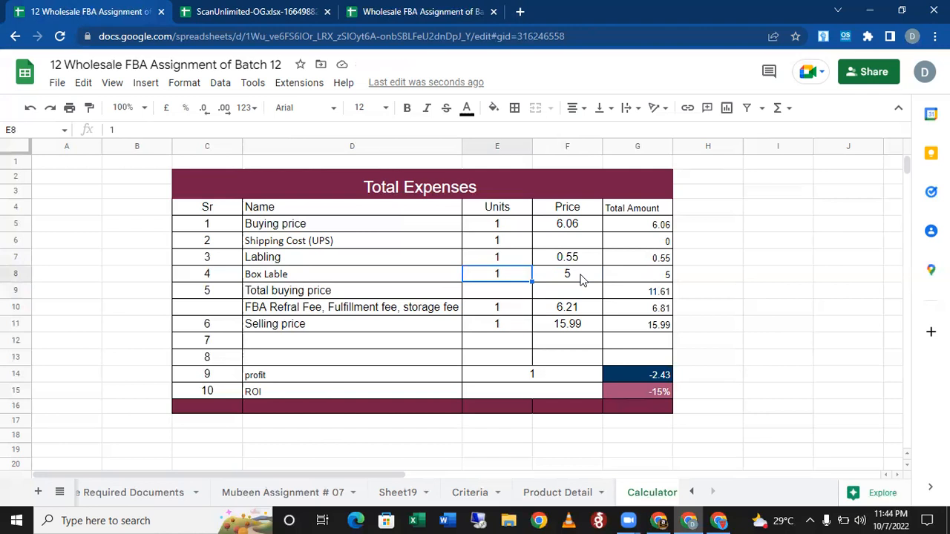
text(80)
key(Return)
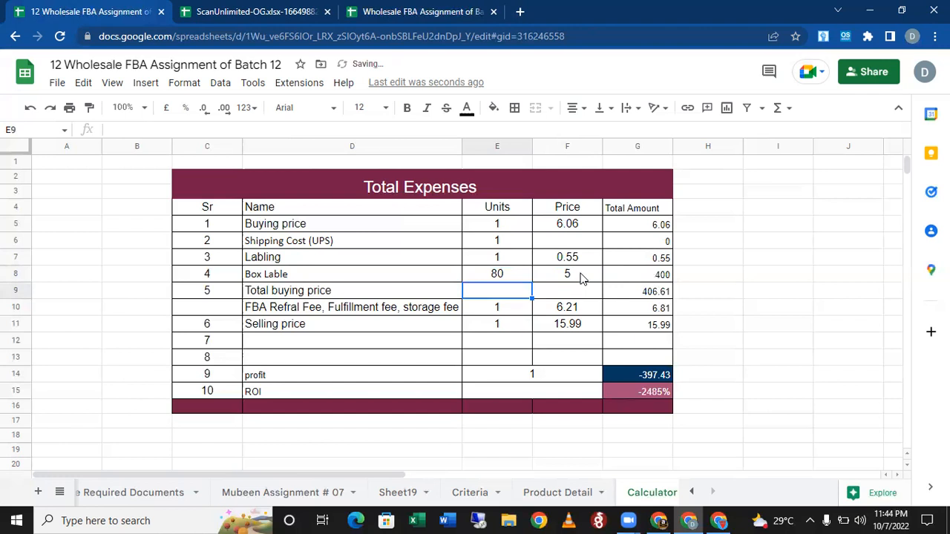
Replace the Box Lable total amount in G8 with the formula =F8/E8, dividing price by units
click(641, 280)
text(=)
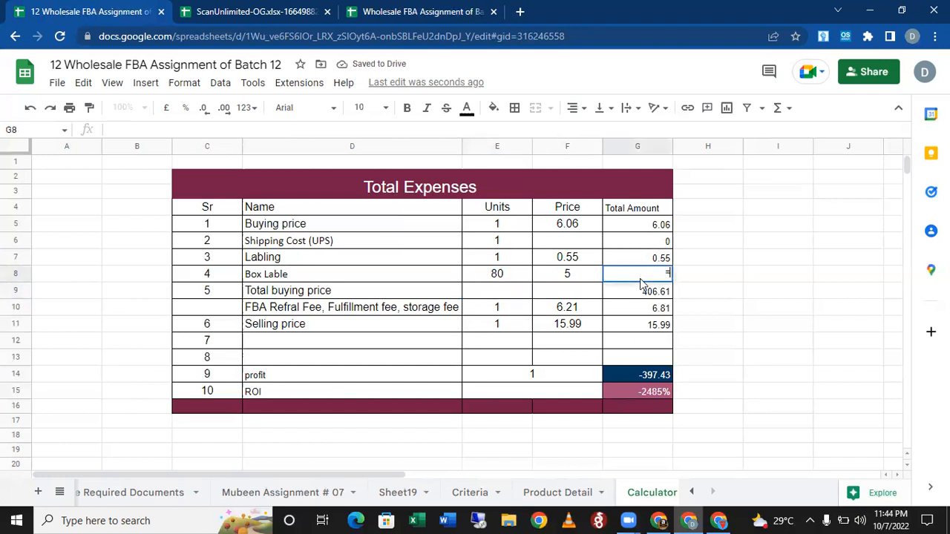
click(520, 277)
click(565, 280)
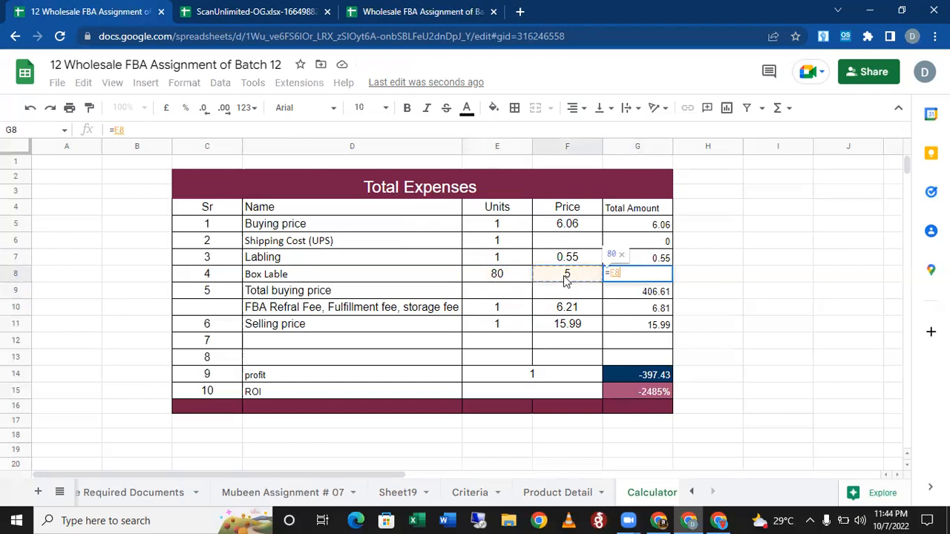
text(/)
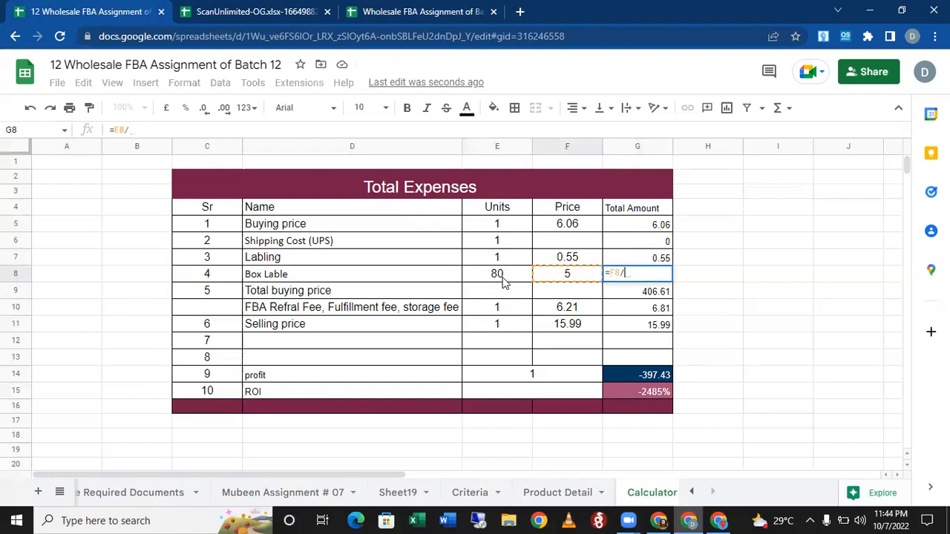
click(502, 283)
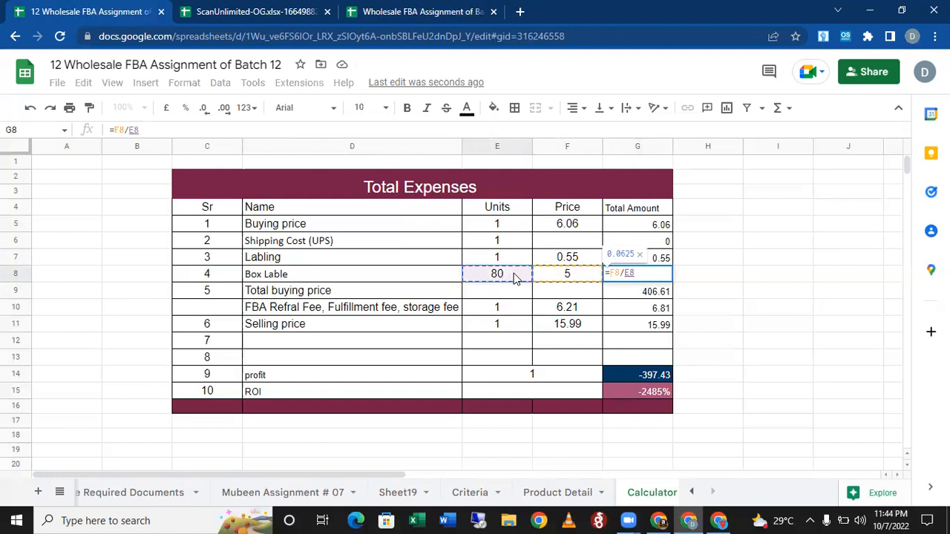
key(Return)
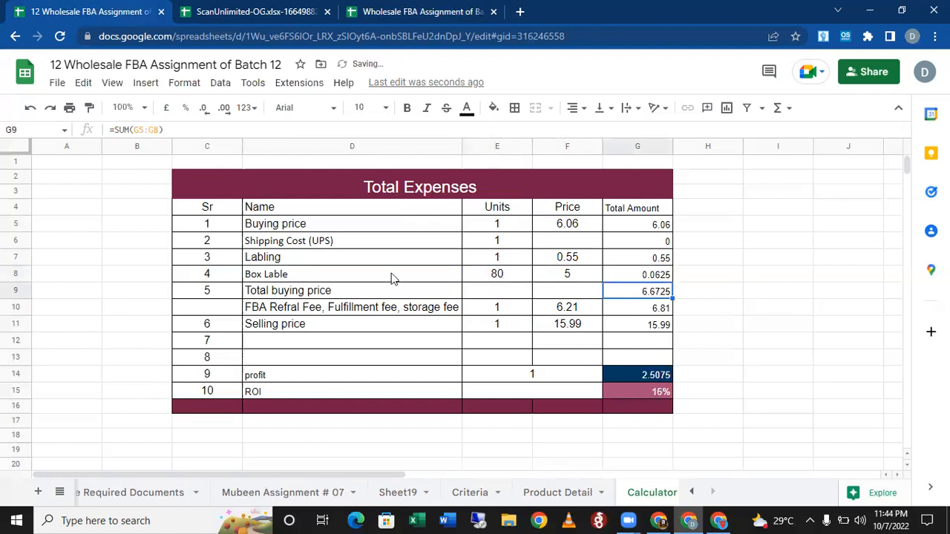
Examine the labels, total amounts and formulas of the Box Lable, Total buying price, FBA fee, Buying price and Shipping Cost rows
click(369, 279)
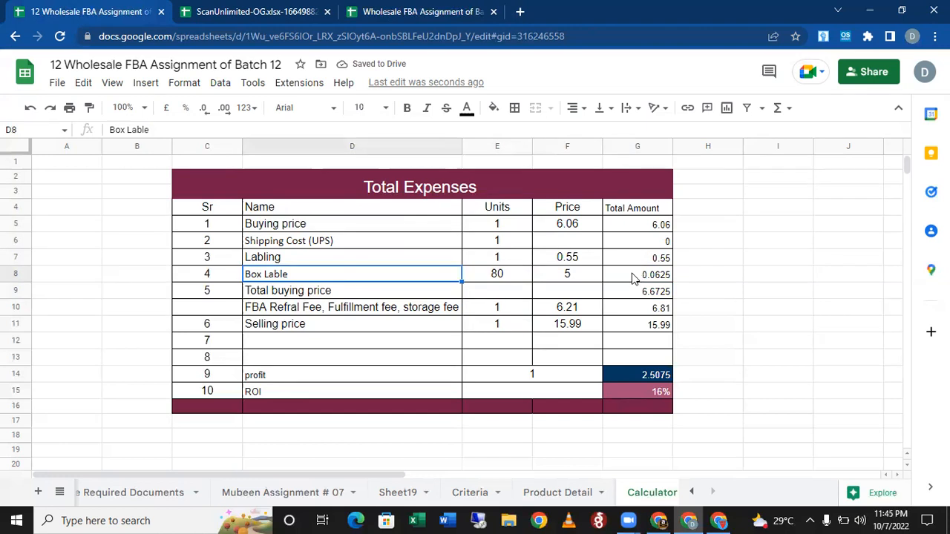
click(653, 276)
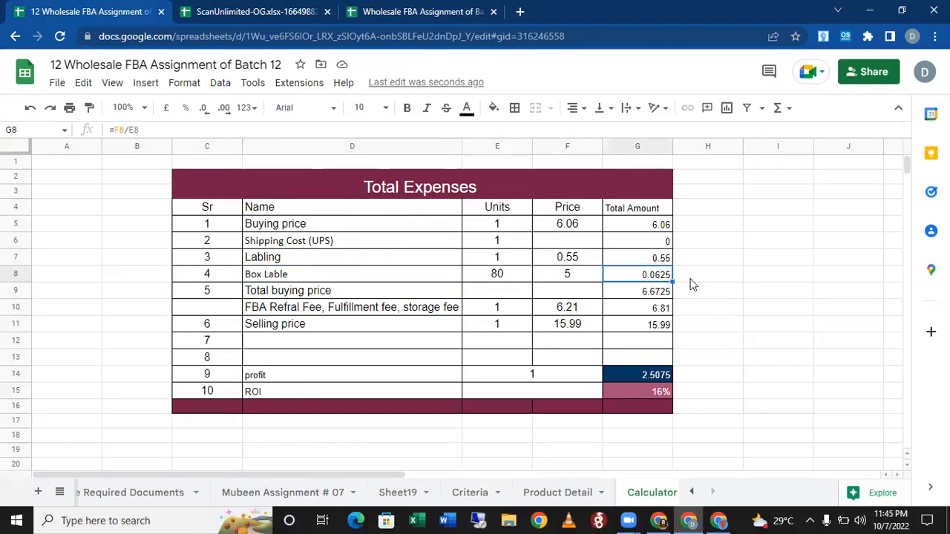
click(682, 279)
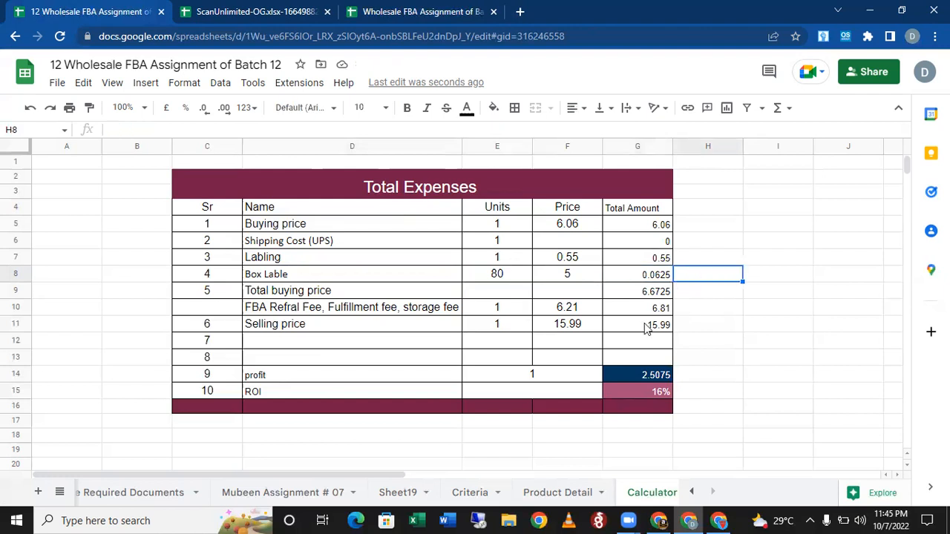
click(363, 296)
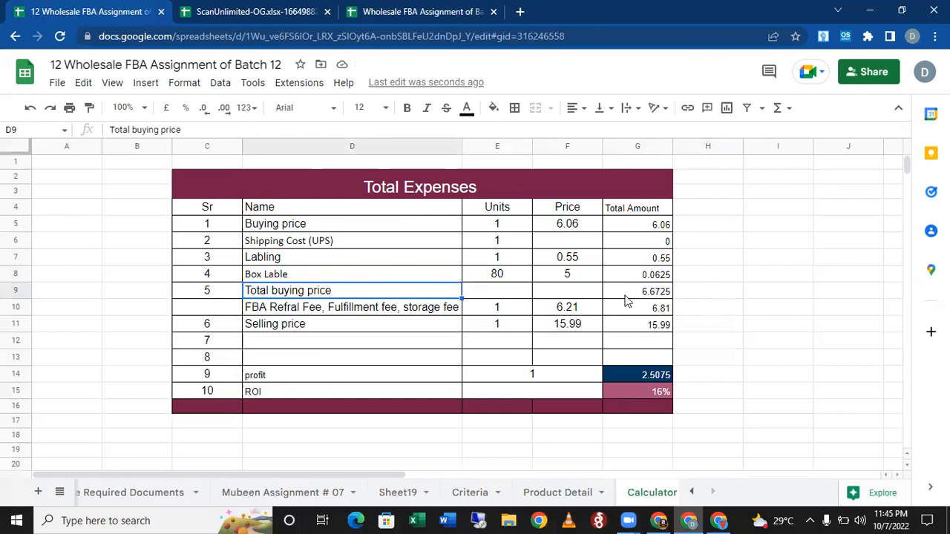
click(637, 293)
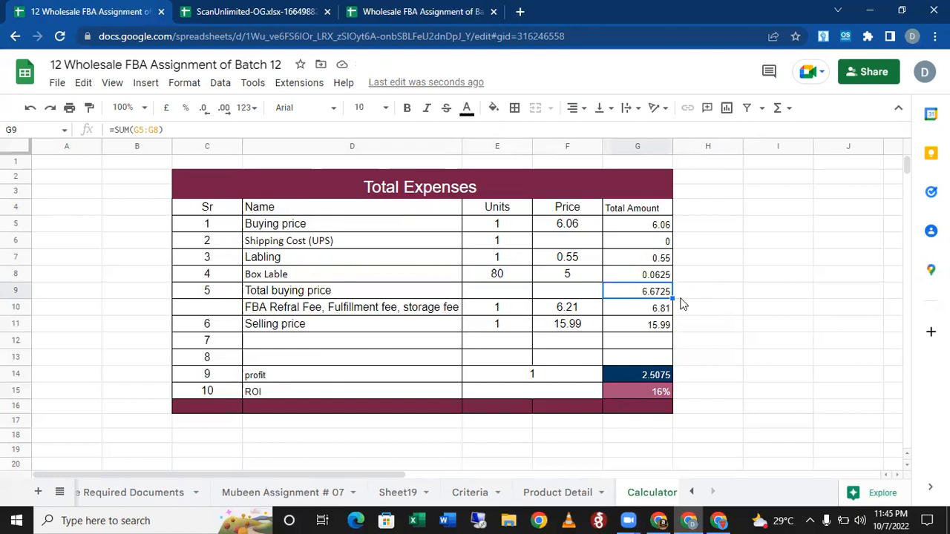
click(630, 310)
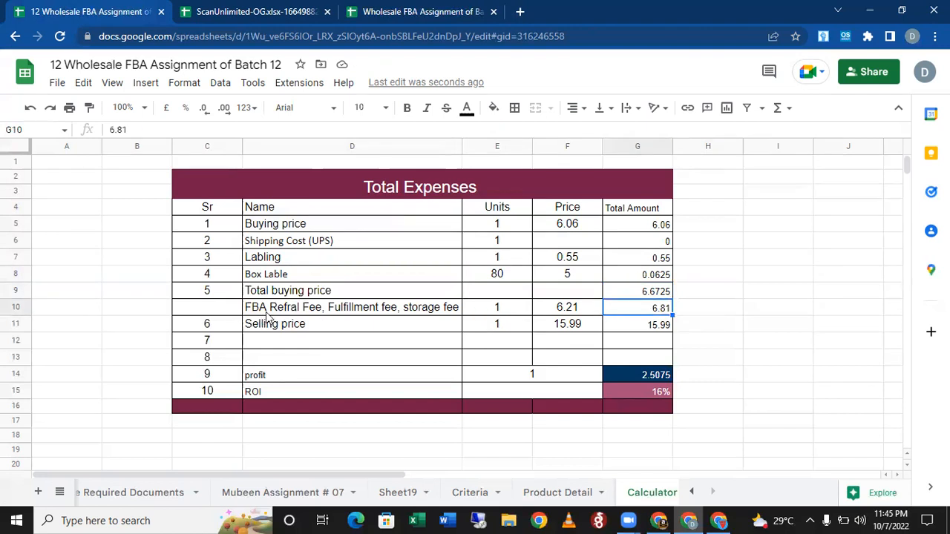
click(627, 293)
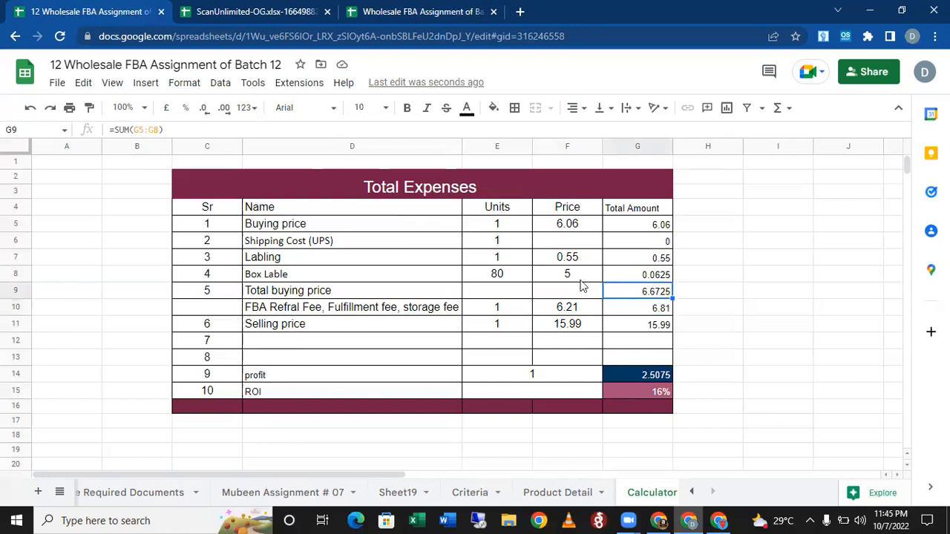
click(388, 224)
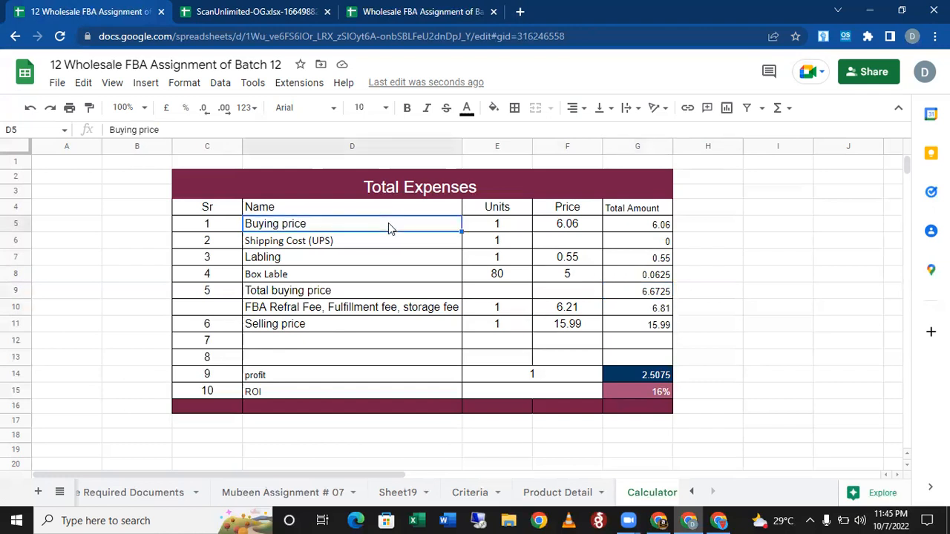
click(623, 227)
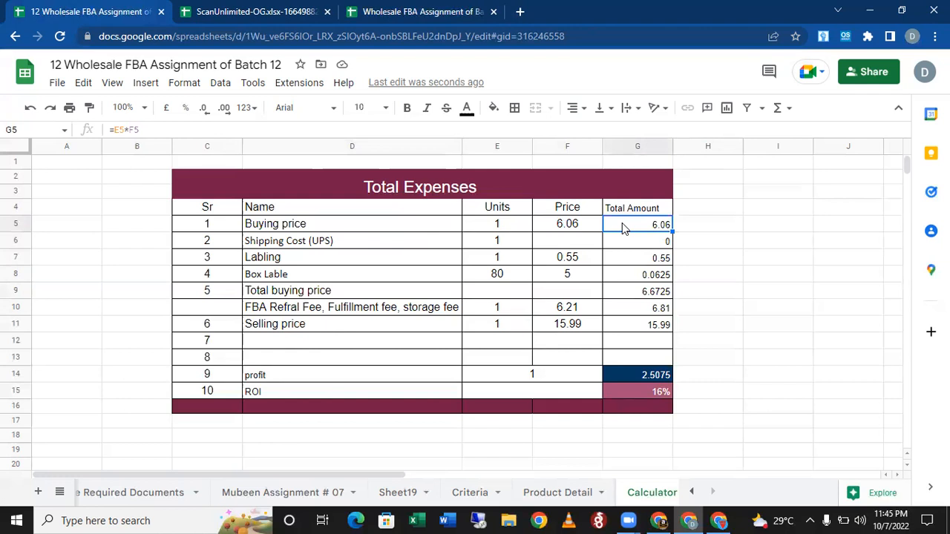
click(359, 247)
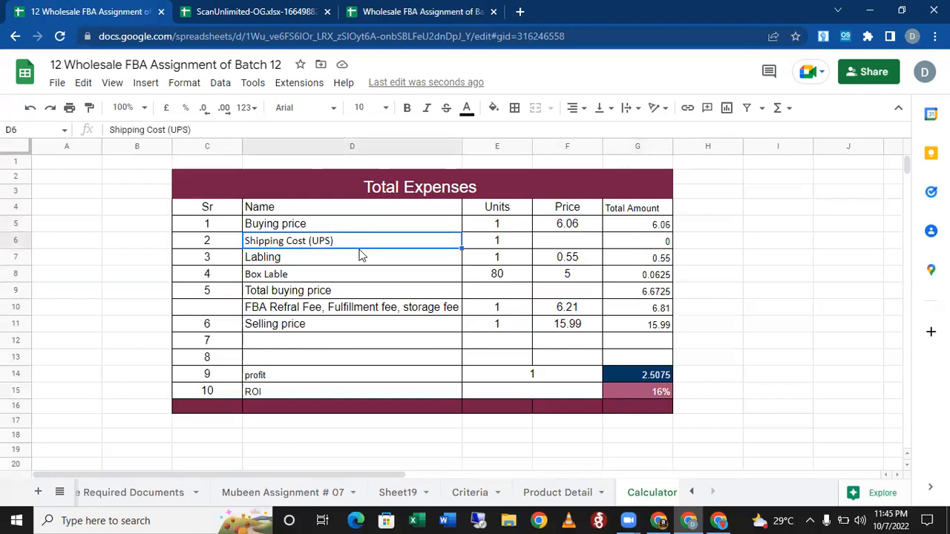
Set the Shipping Cost (UPS) row's price to 9 and its units to 80
click(631, 245)
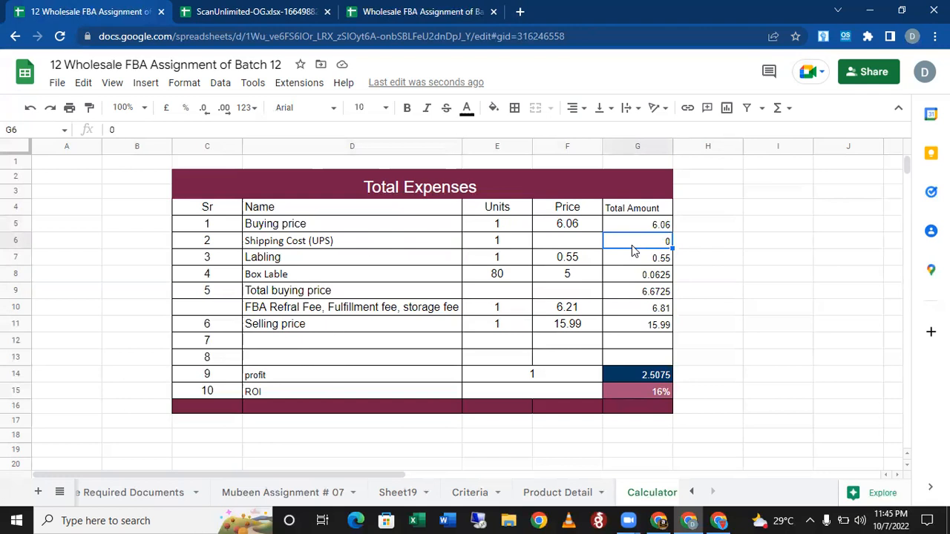
click(563, 246)
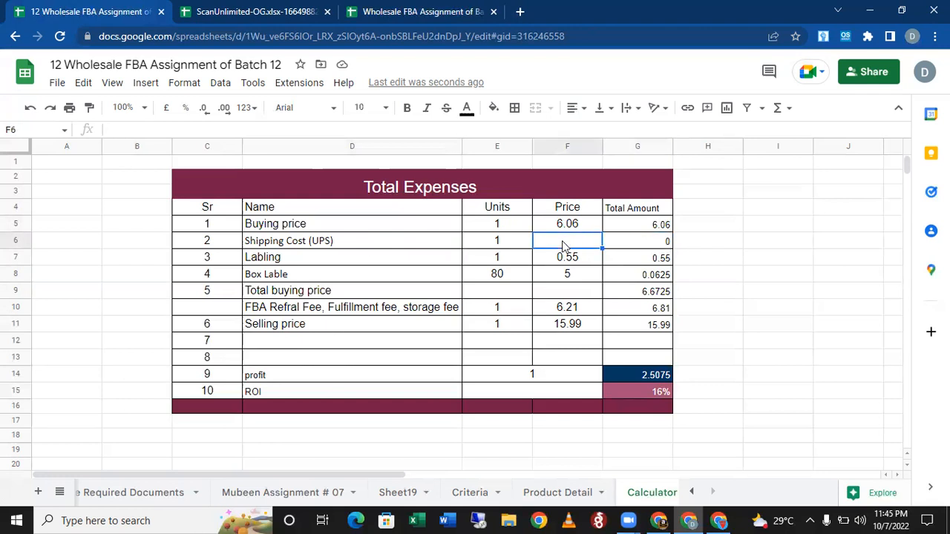
text(9)
click(516, 245)
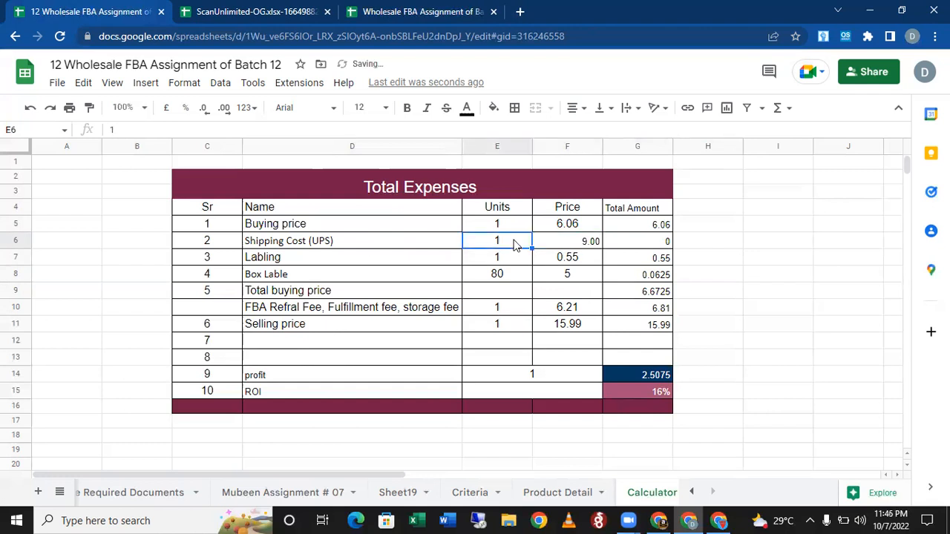
text(80)
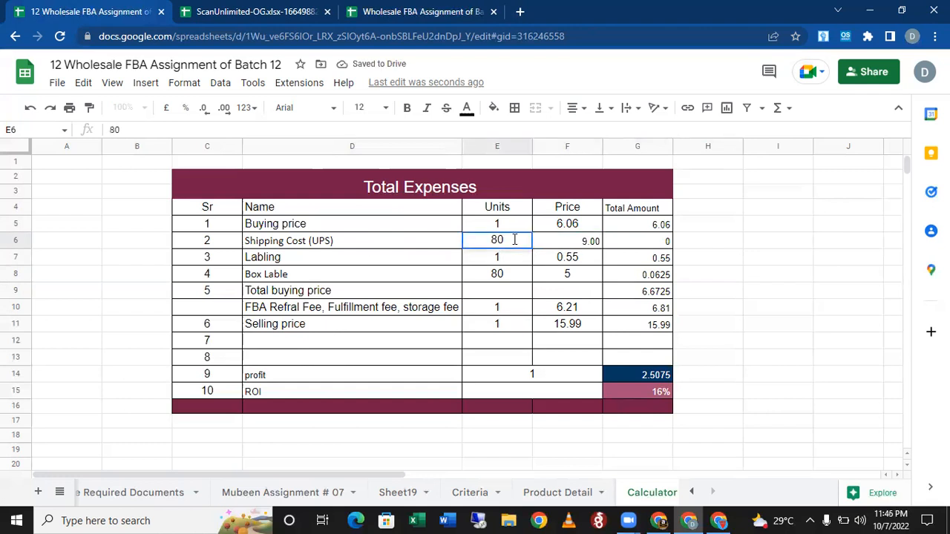
key(Return)
Replace the Shipping Cost total amount in G6 with the formula =F6/E6, dividing price by units
click(653, 245)
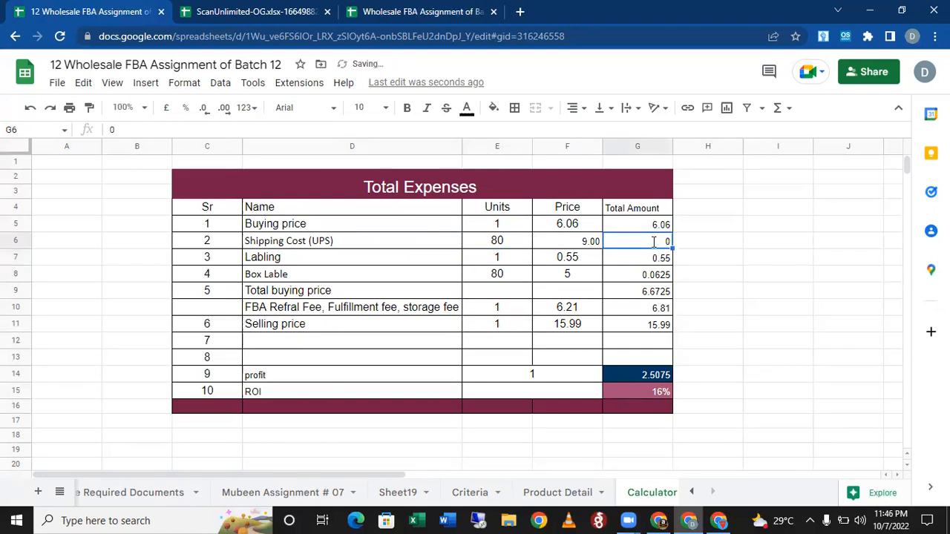
text(=)
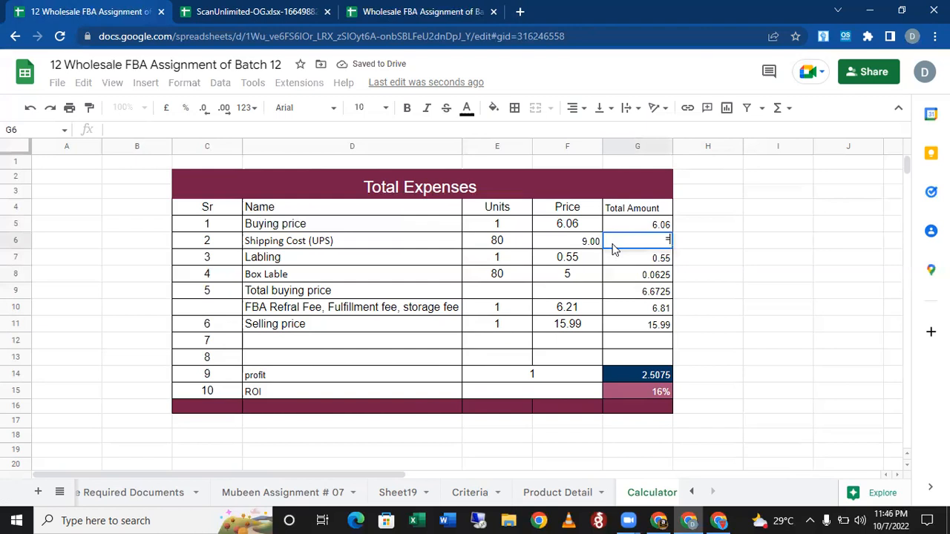
click(560, 248)
text(/)
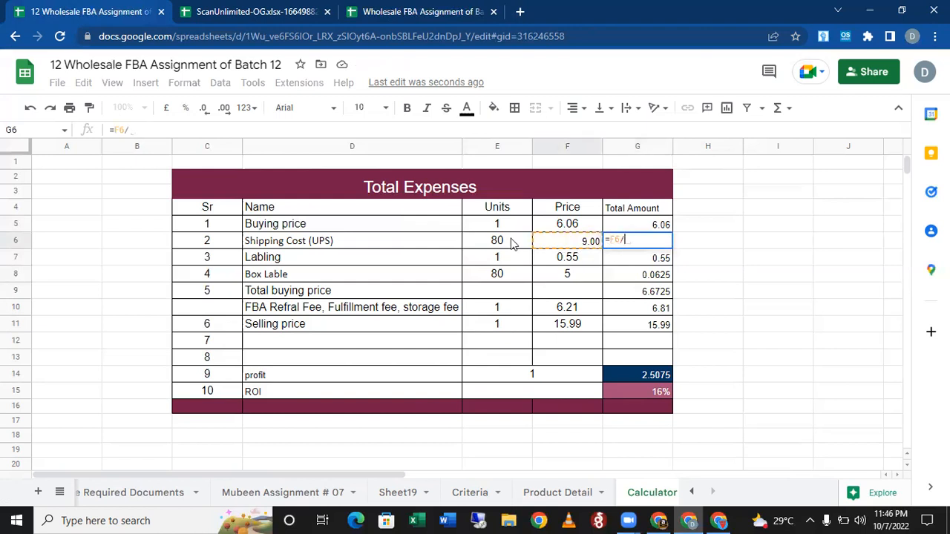
click(512, 244)
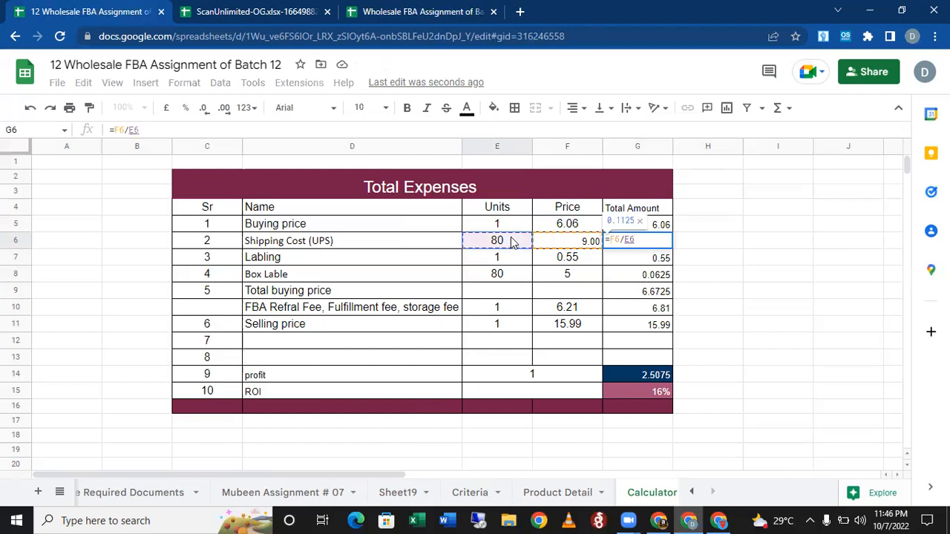
key(Return)
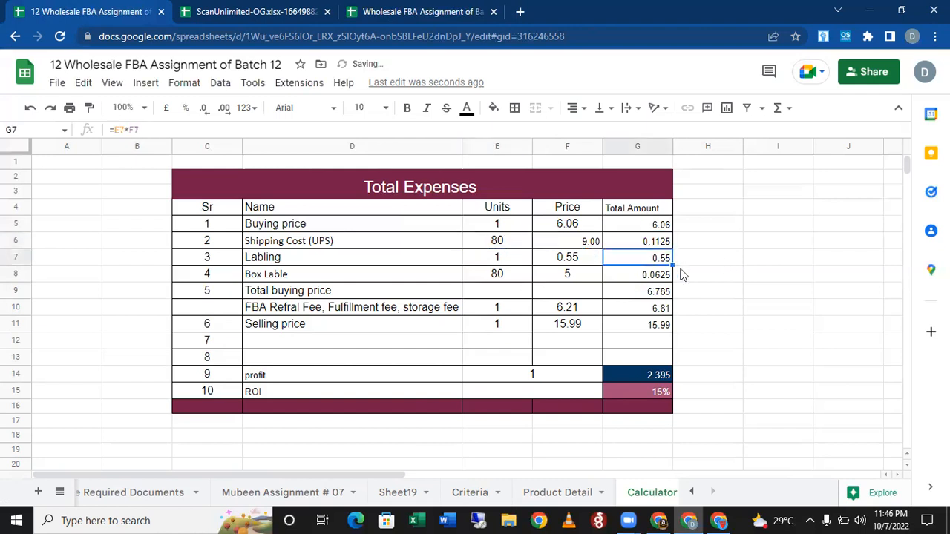
key(Right)
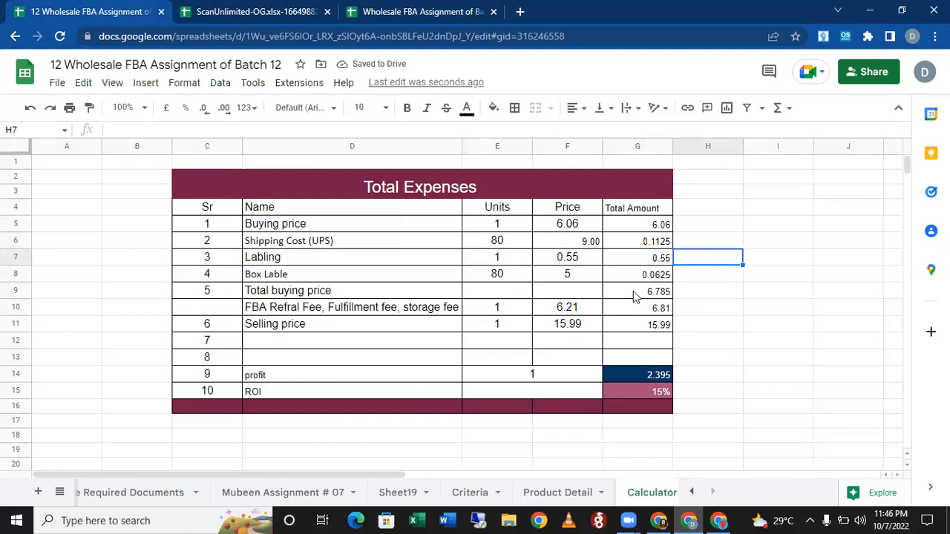
Replace the Total buying price formula in G9 with =G5+G6+G7+G8
click(633, 296)
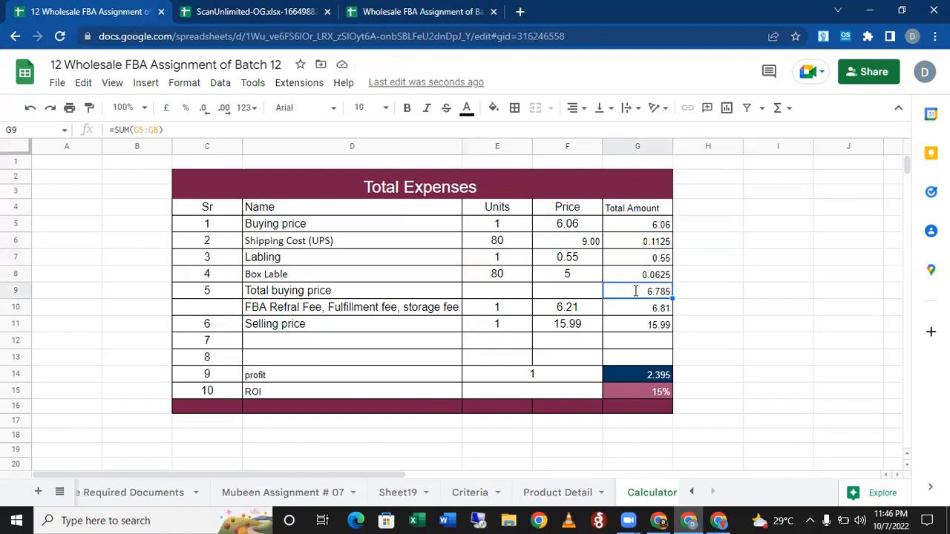
text(=)
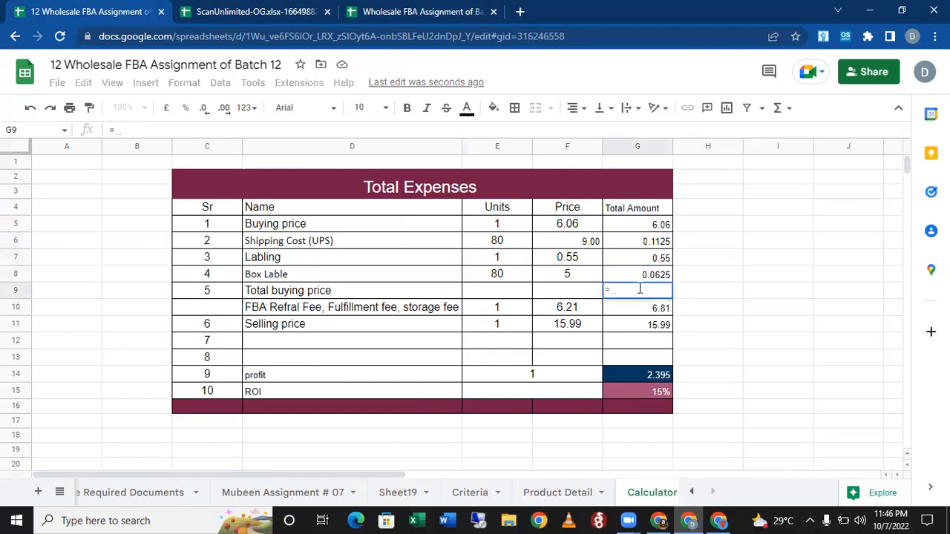
click(644, 229)
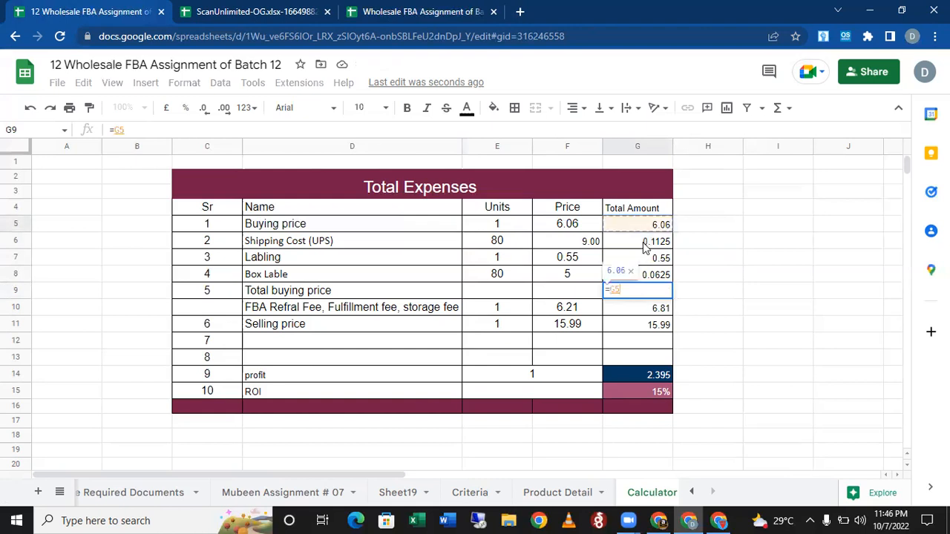
text(+)
click(644, 245)
text(+)
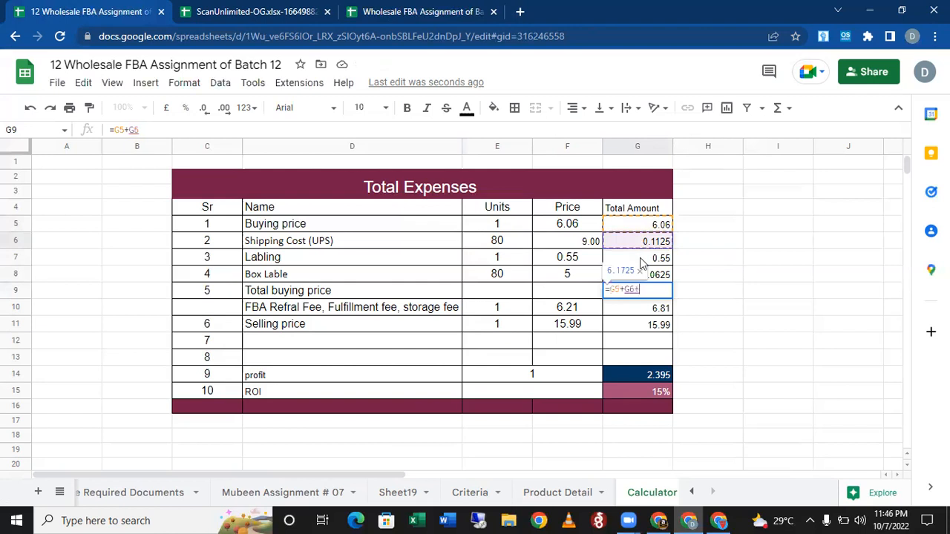
click(639, 259)
text(+)
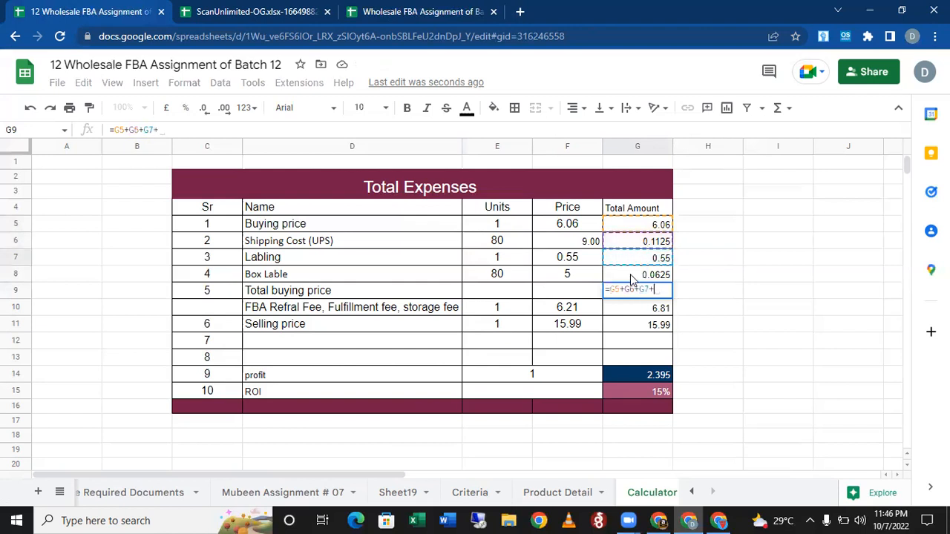
click(630, 276)
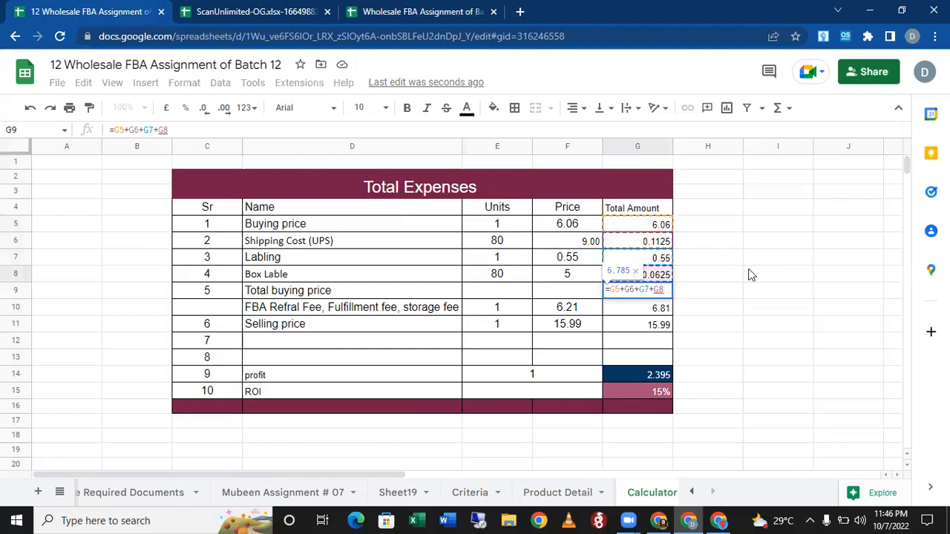
key(Return)
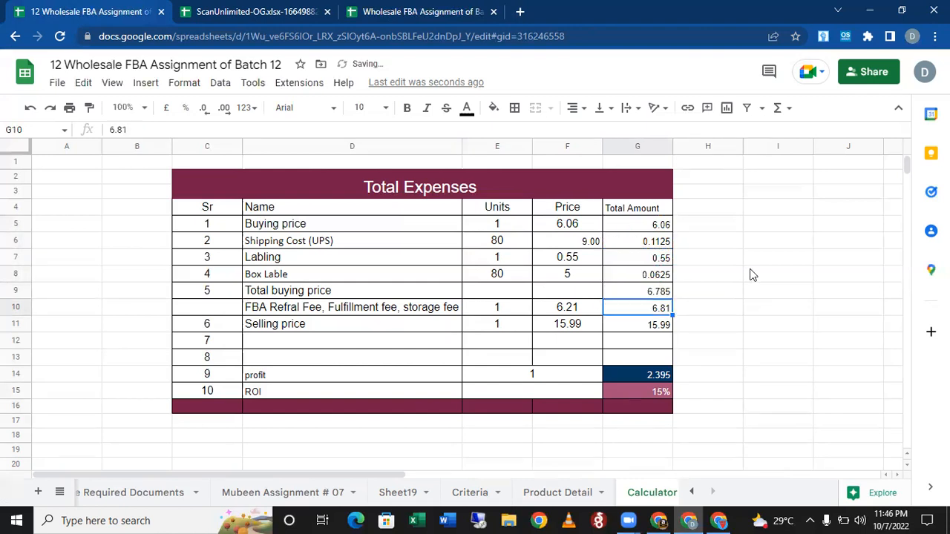
Reduce the Total buying price amount in G9 to two decimal places
click(631, 298)
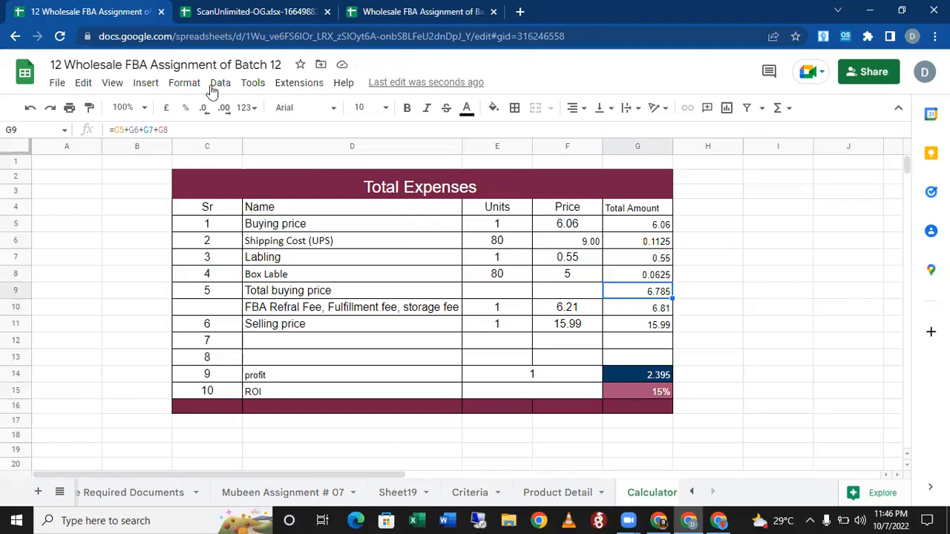
click(204, 112)
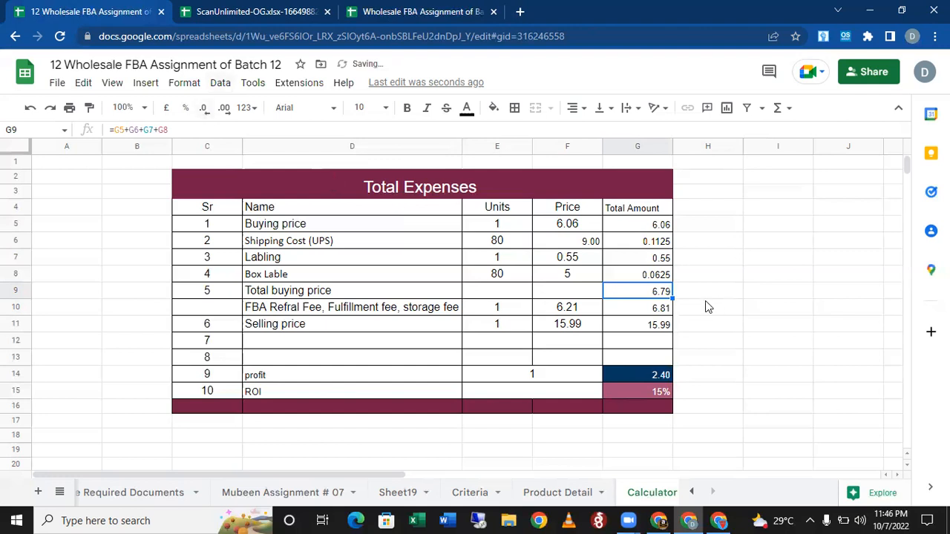
key(Right)
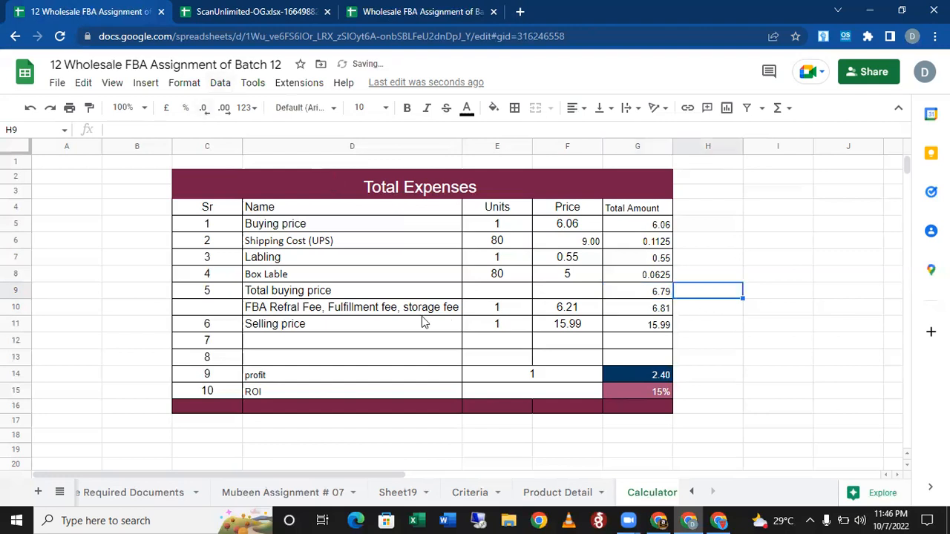
Switch to the Revenue Calculator and add its Amazon fees, fulfillment cost and storage cost in Windows Calculator as 2.11 + 5.40 + 0.1
click(420, 310)
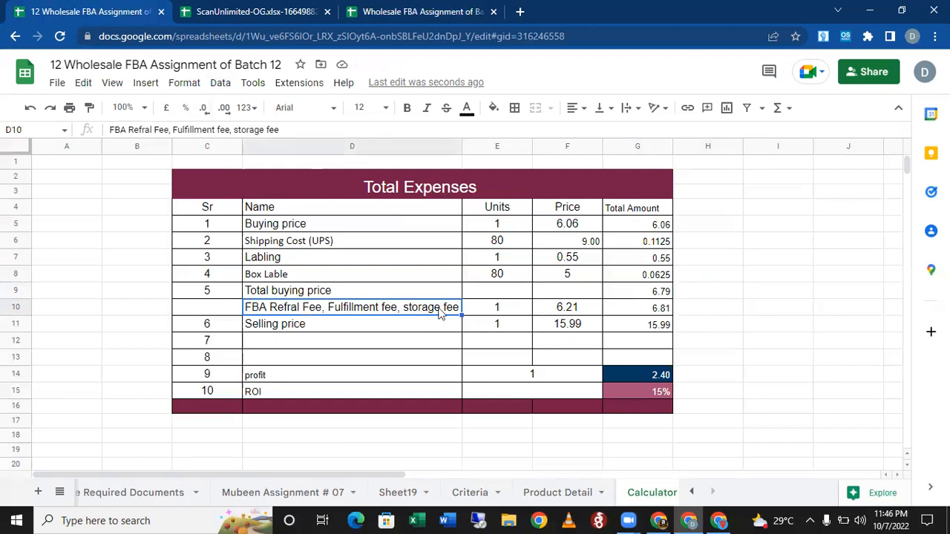
click(720, 521)
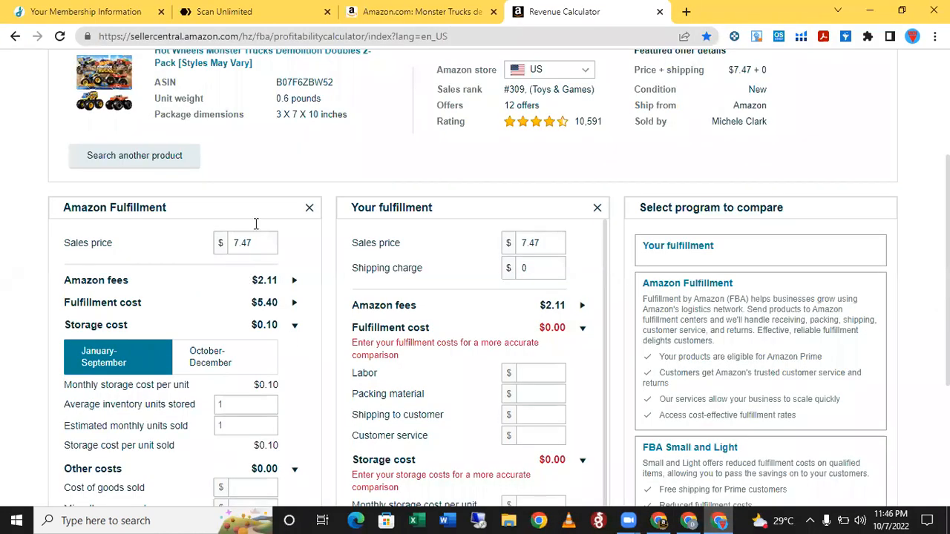
scroll(262, 274, up, 3)
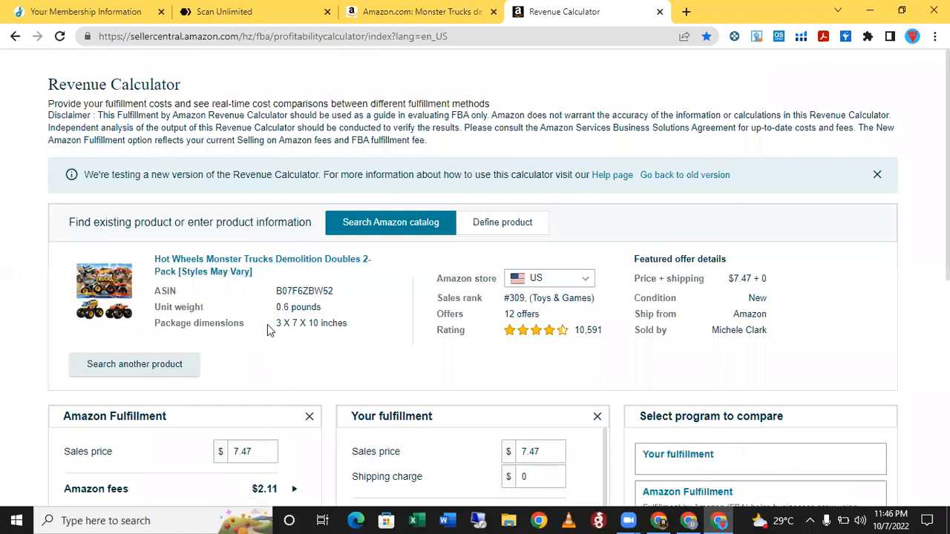
scroll(268, 297, down, 2)
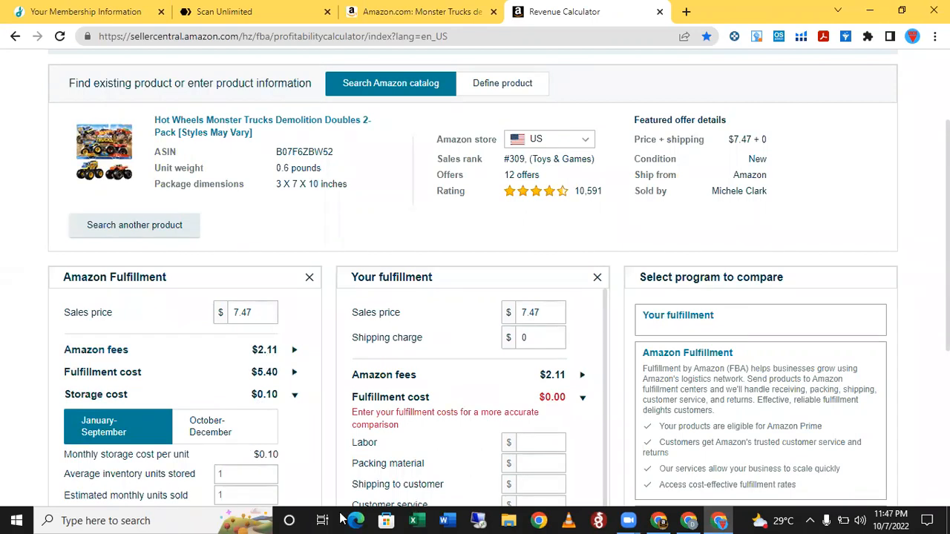
click(16, 520)
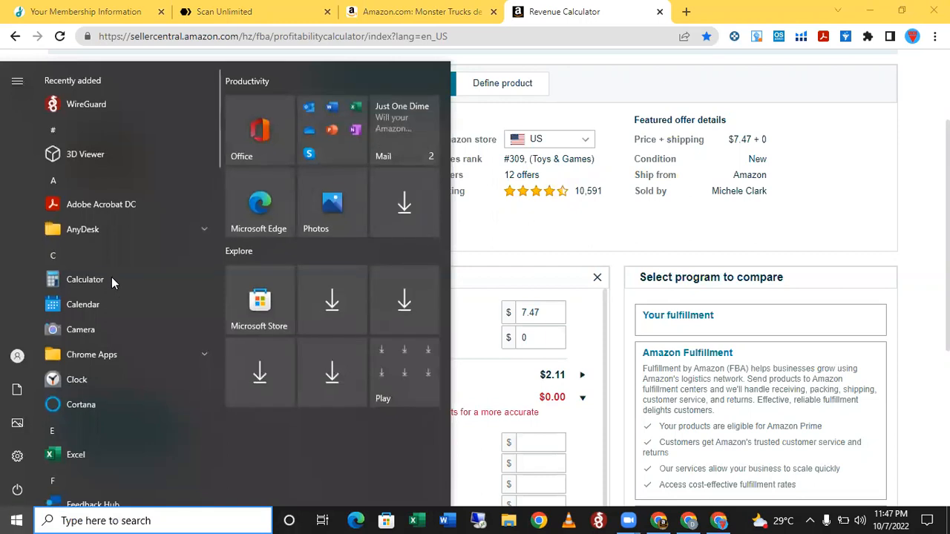
click(696, 246)
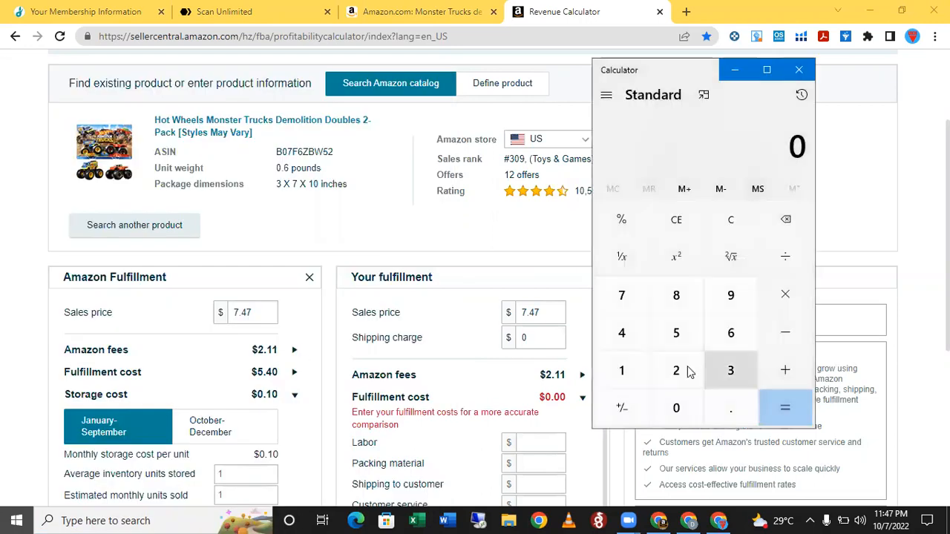
click(676, 370)
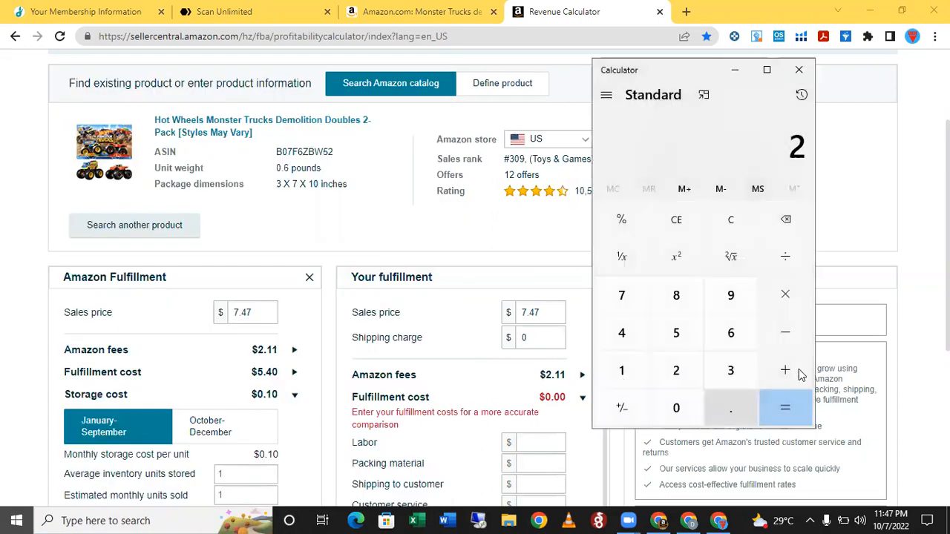
text(.11+5.4)
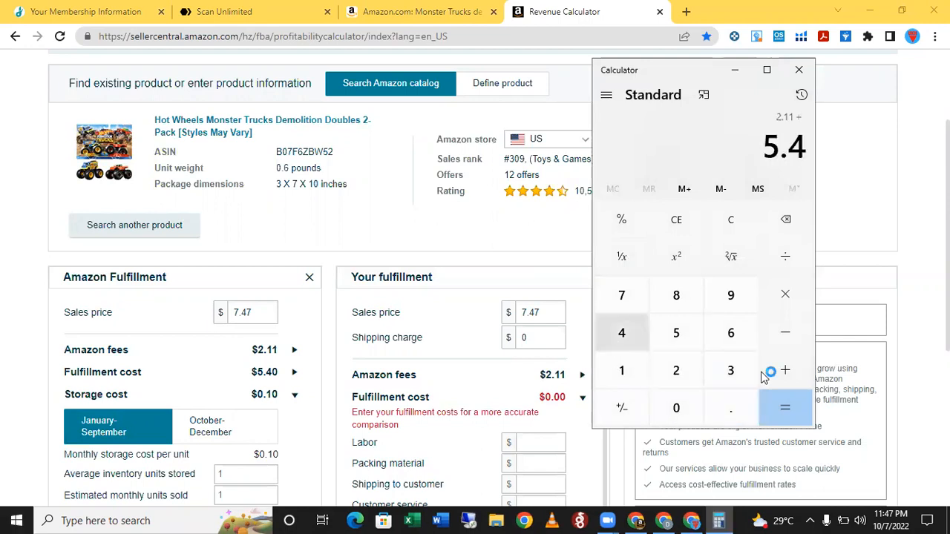
text(0+)
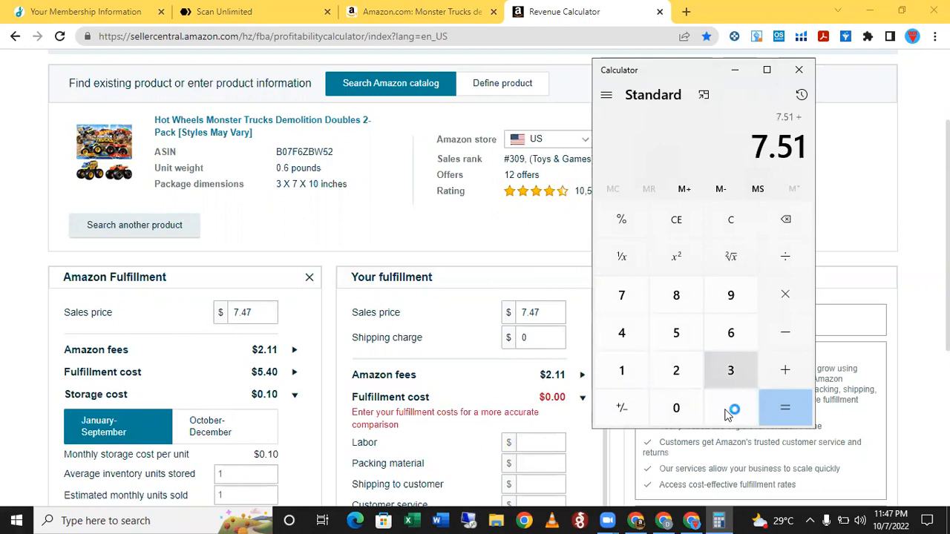
text(.1)
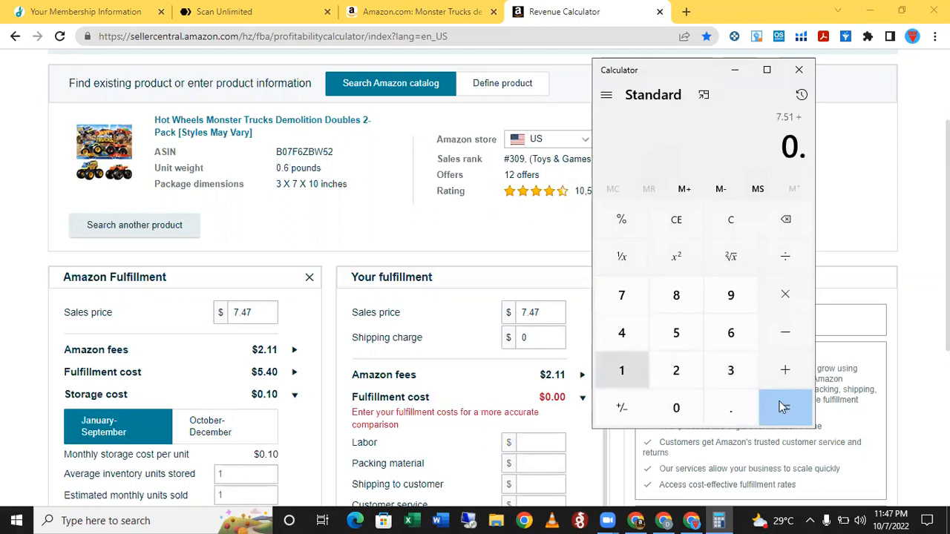
click(790, 418)
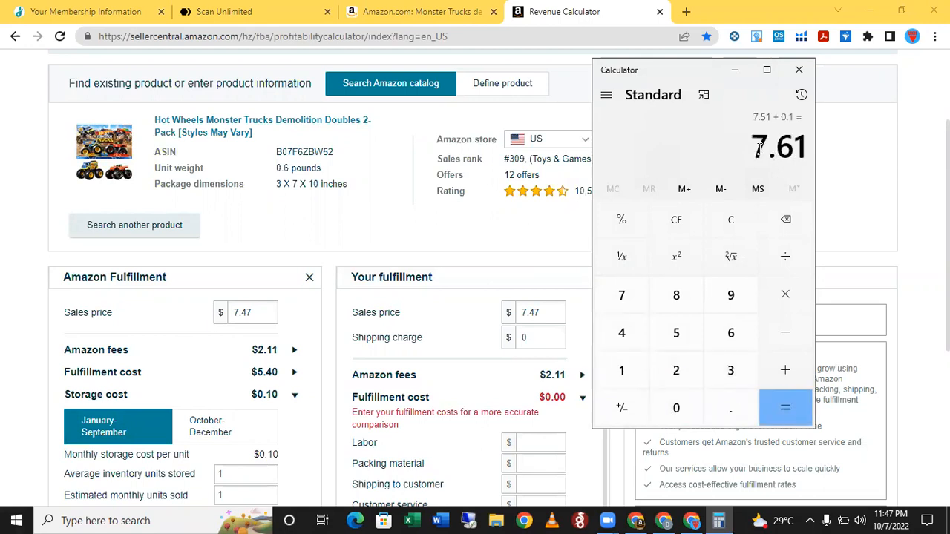
double_click(810, 146)
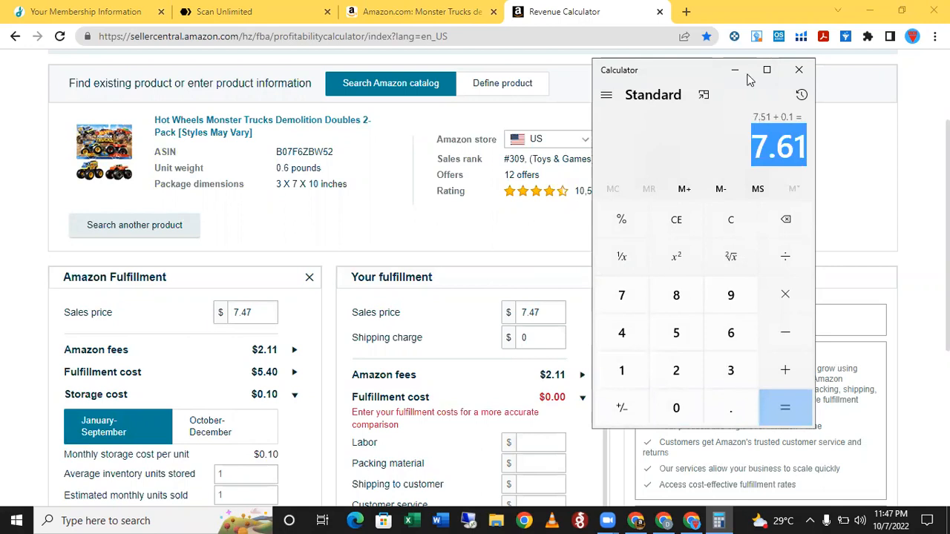
Switch to the Batch 12 spreadsheet and set the FBA referral, fulfillment and storage fee price in F10 to 7.61
click(663, 520)
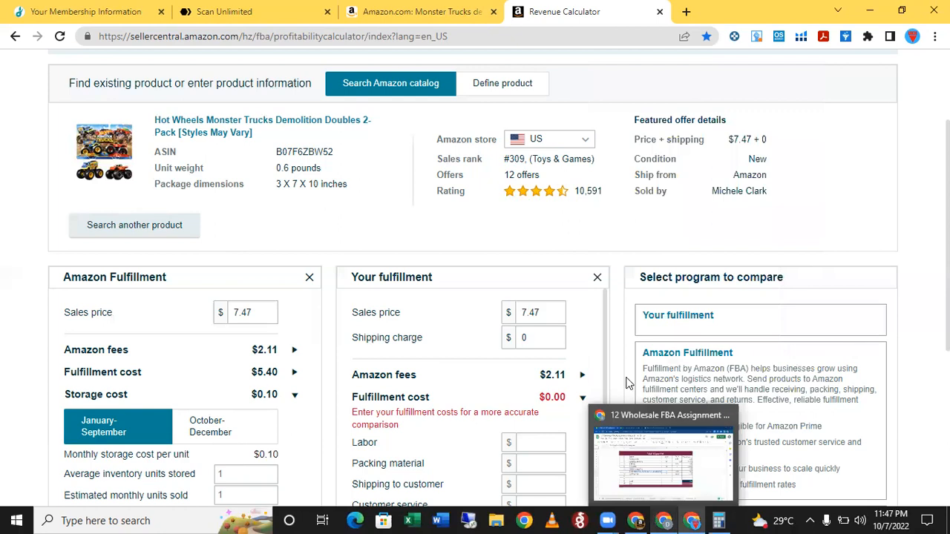
click(648, 453)
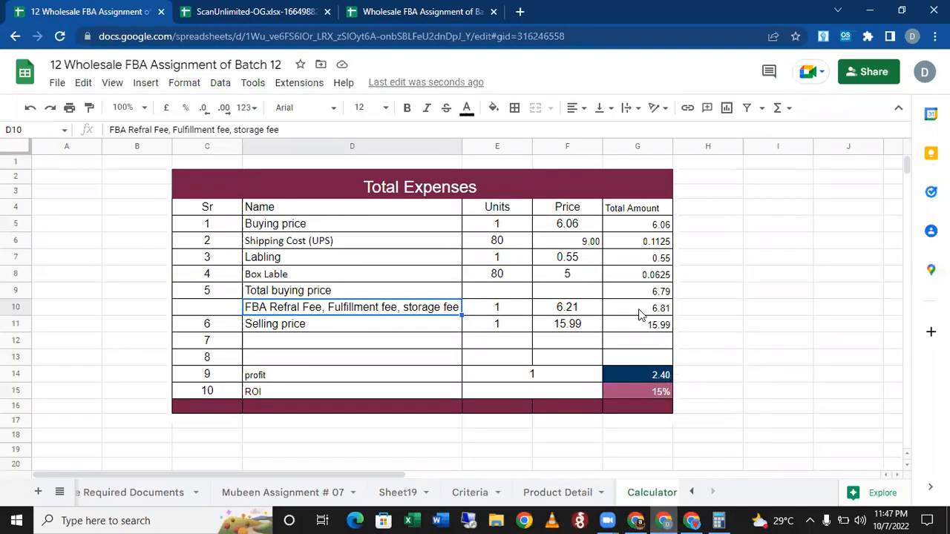
click(637, 309)
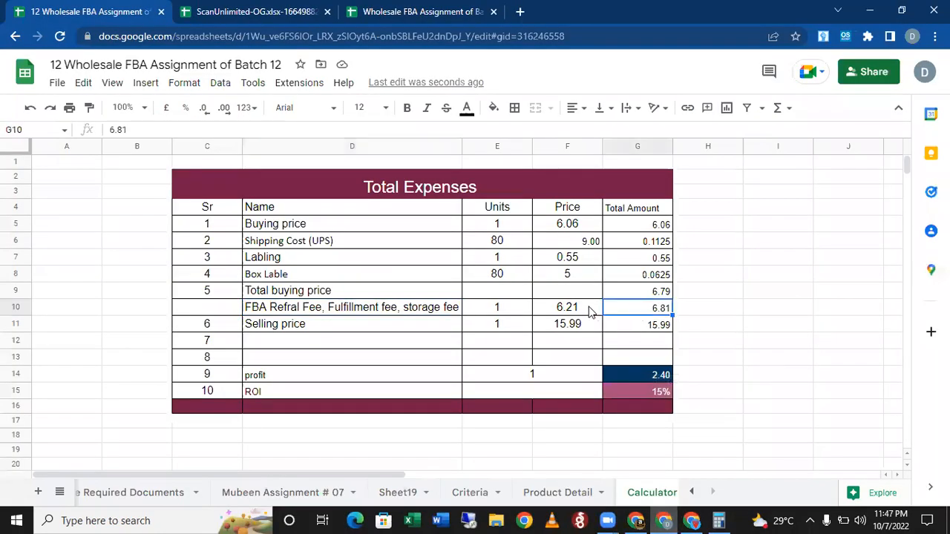
click(589, 309)
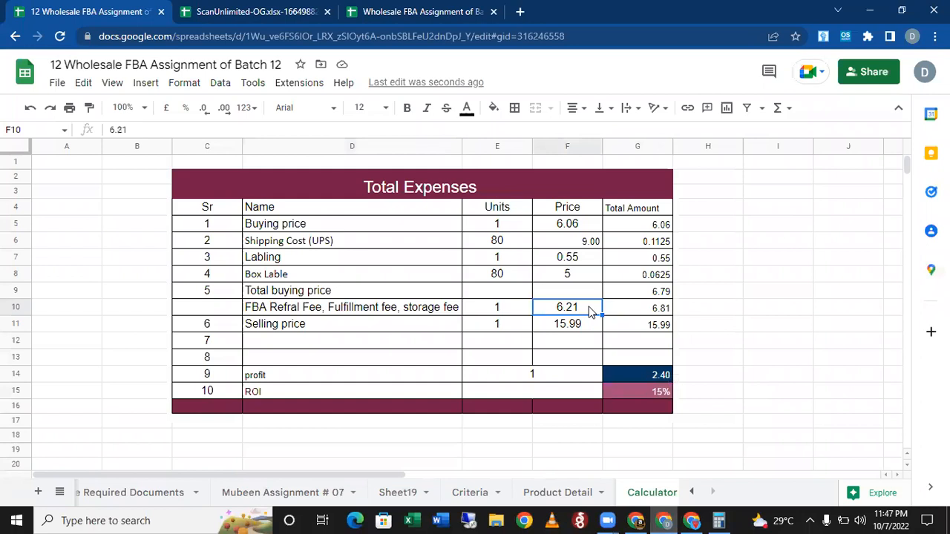
text(7.61)
key(Return)
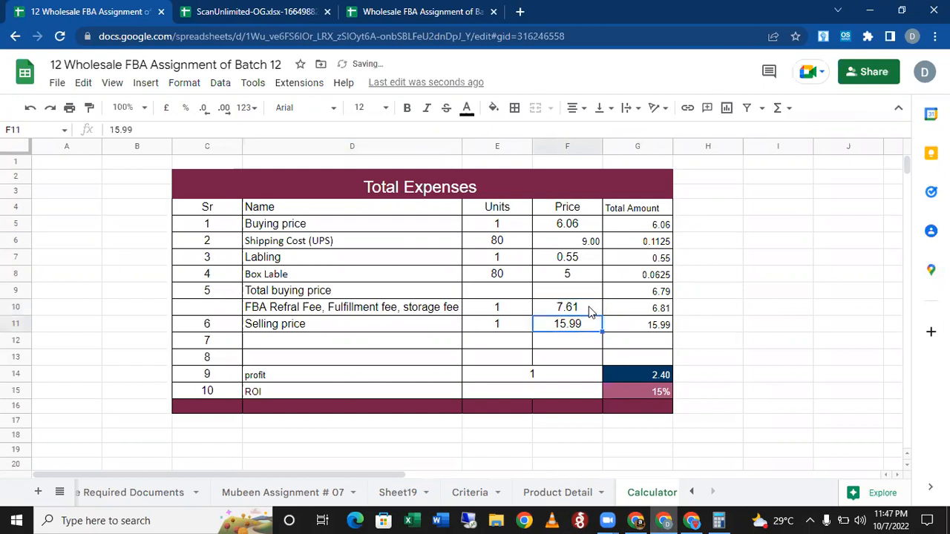
Replace the FBA fee total amount in G10 with the formula =F10*E10, multiplying price by units
click(647, 311)
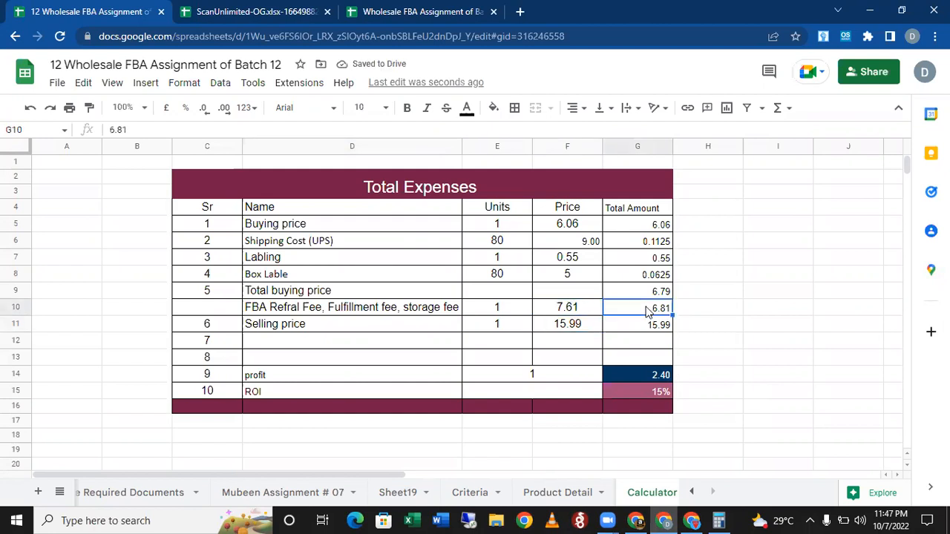
text(=)
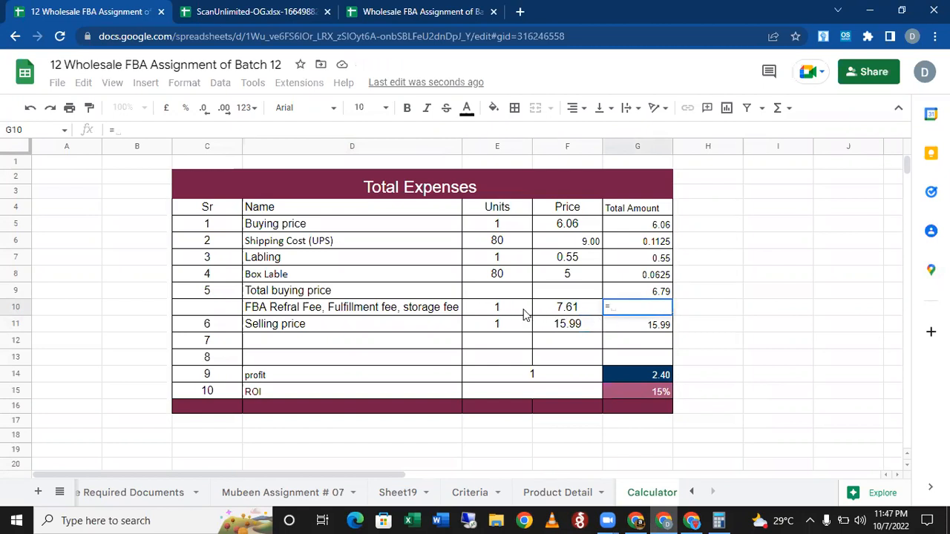
click(575, 313)
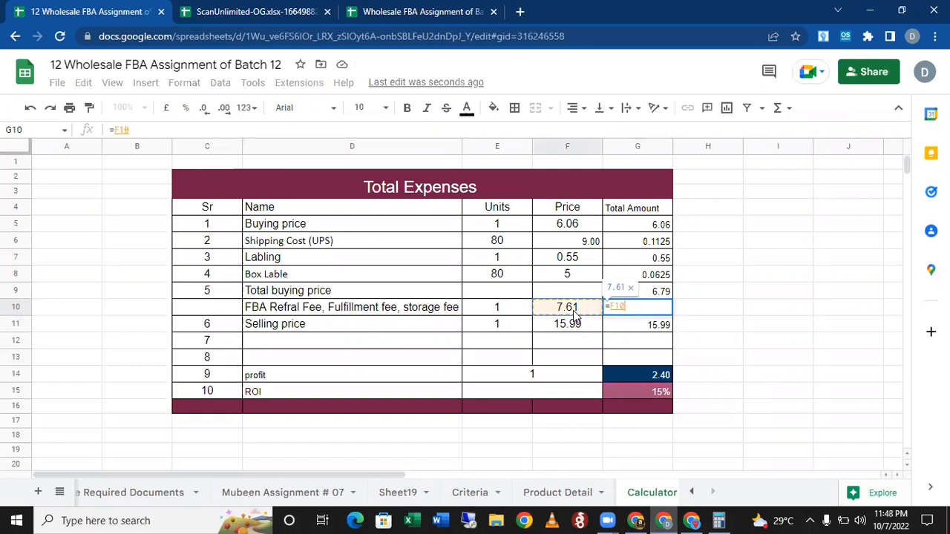
text(*)
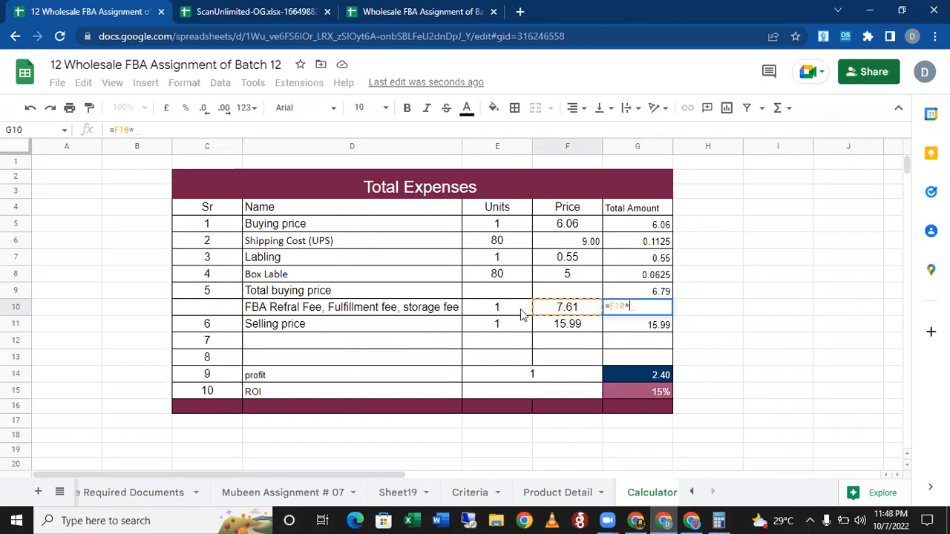
click(521, 315)
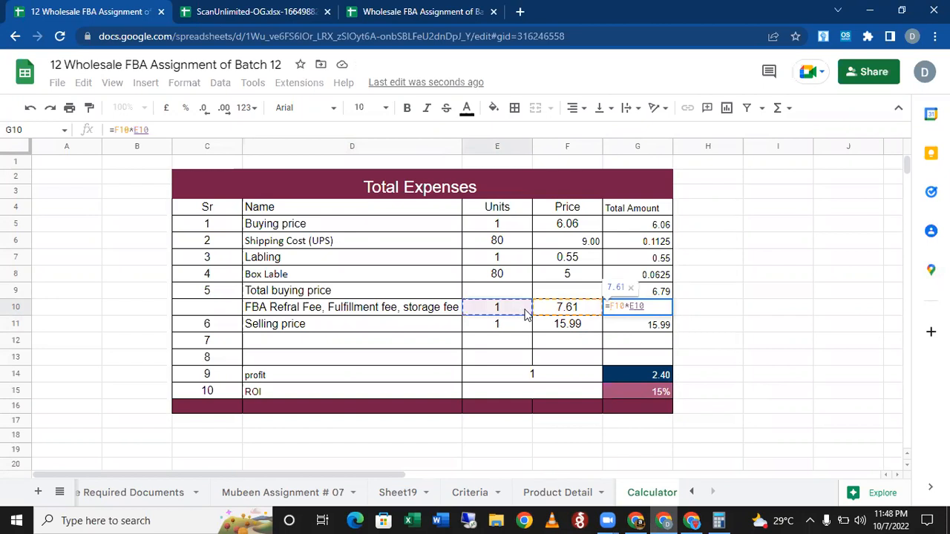
key(Return)
click(684, 313)
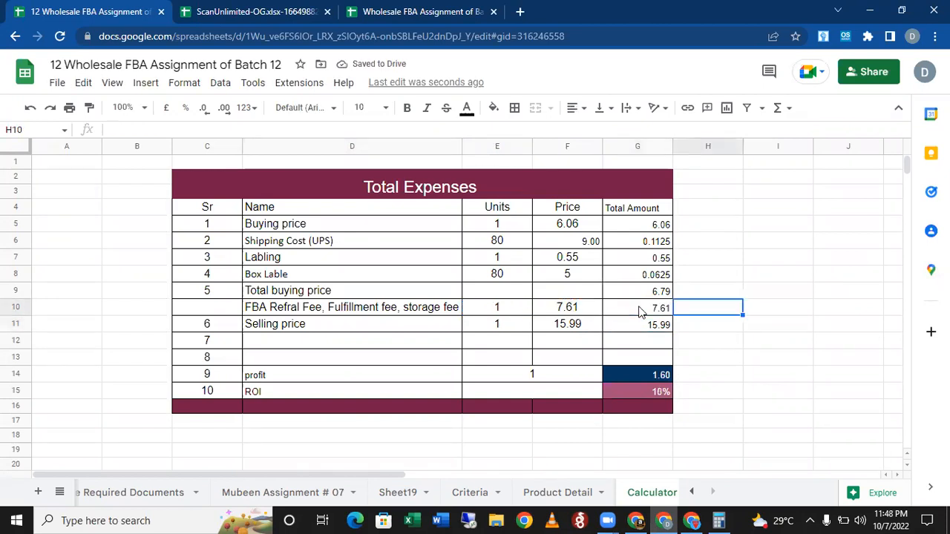
click(638, 310)
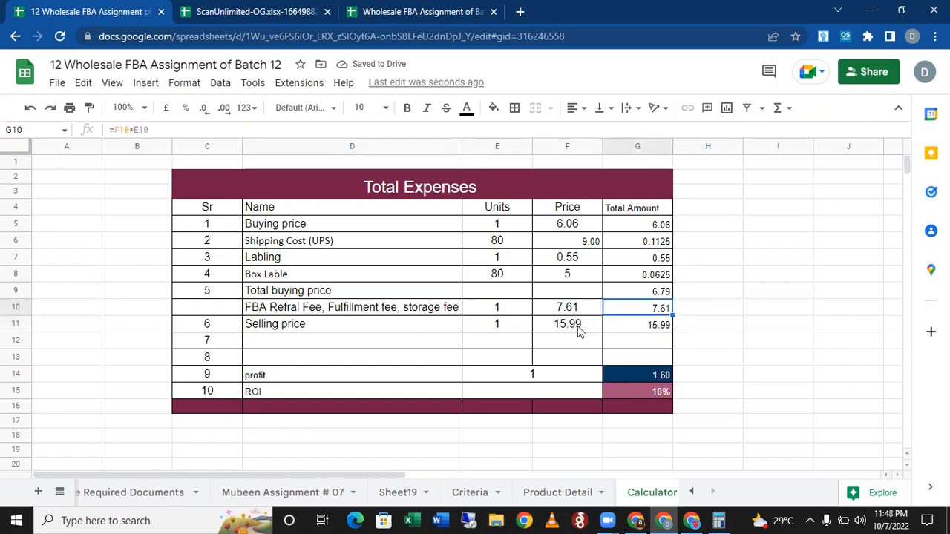
Look up the product's price on its Amazon listing and set the Selling price in F11 of the Calculator sheet to 7.47
click(579, 329)
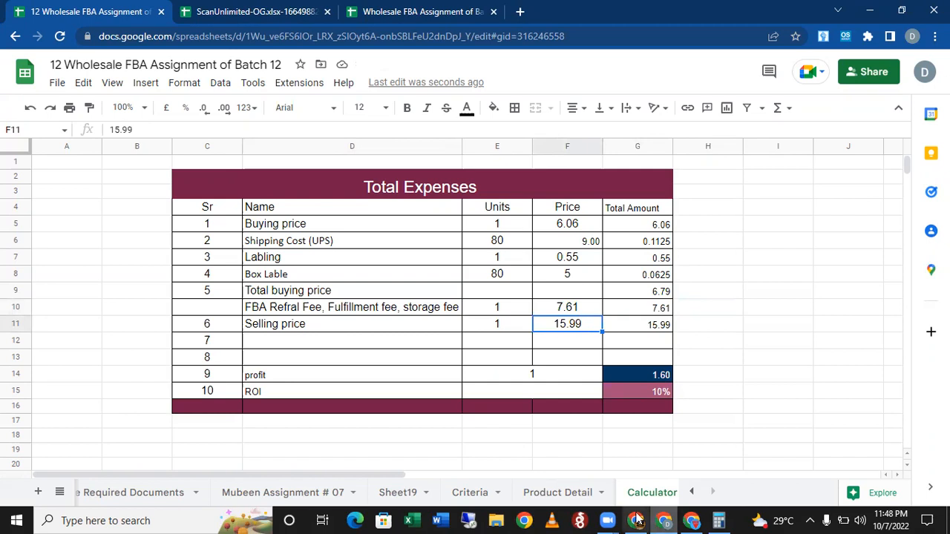
click(689, 519)
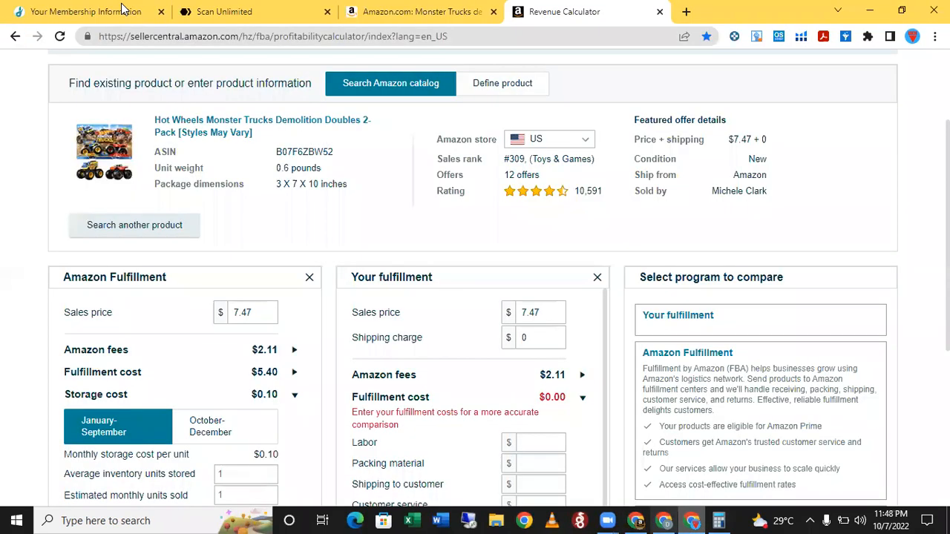
click(643, 475)
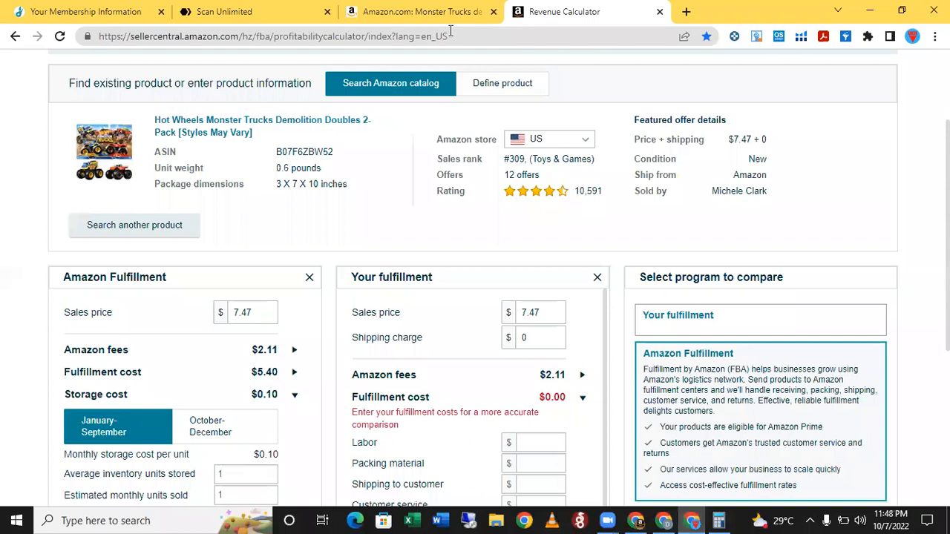
click(451, 30)
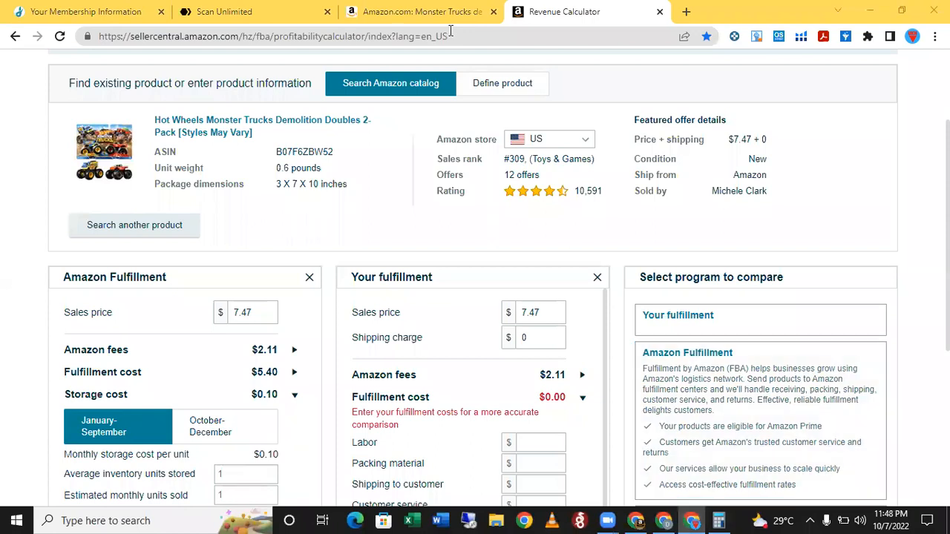
click(419, 11)
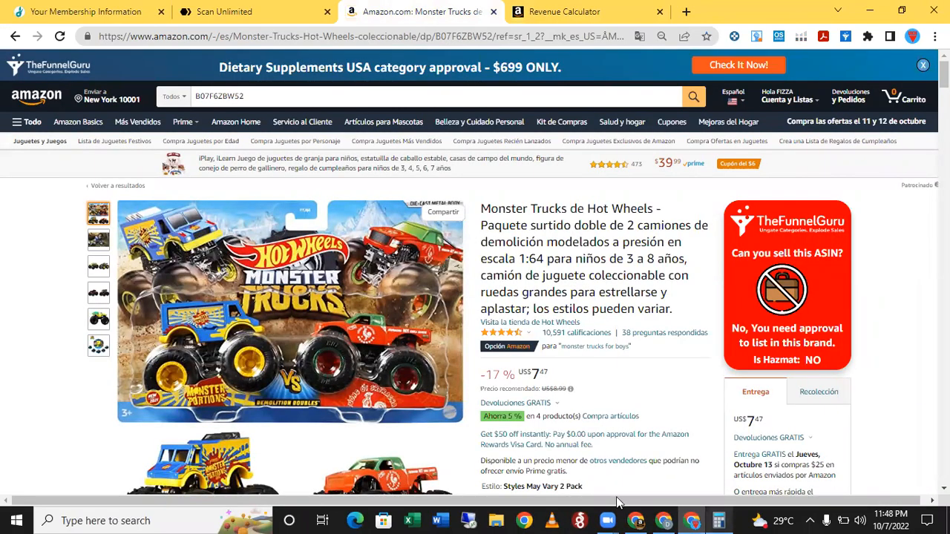
click(665, 520)
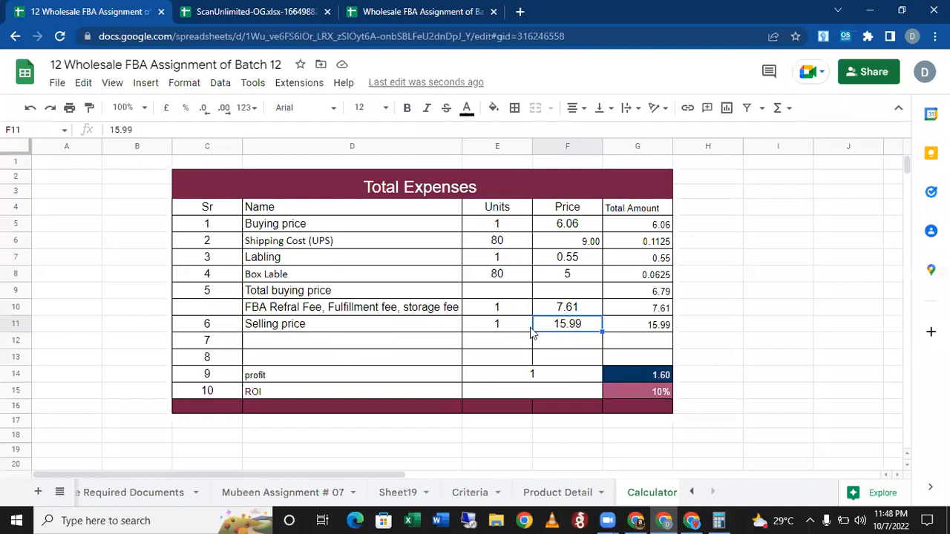
text(7.)
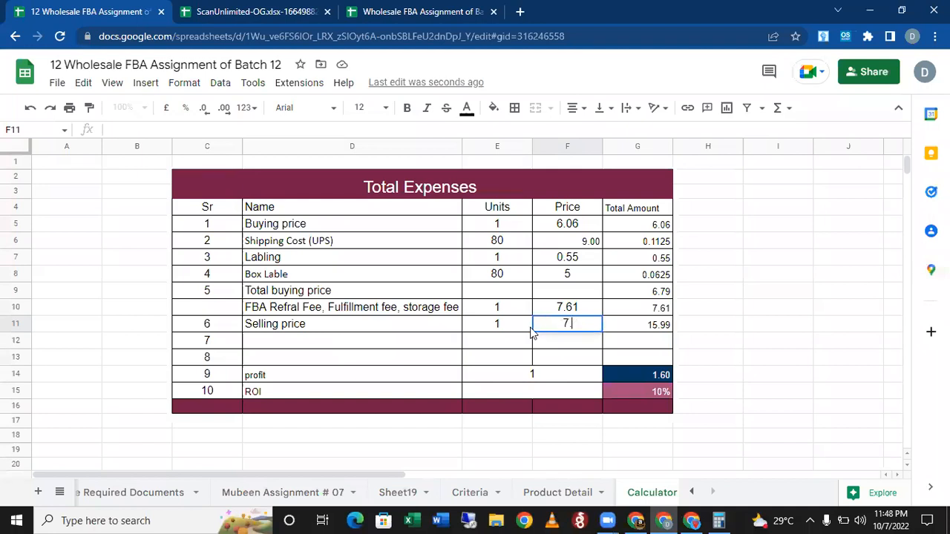
text(47)
key(Return)
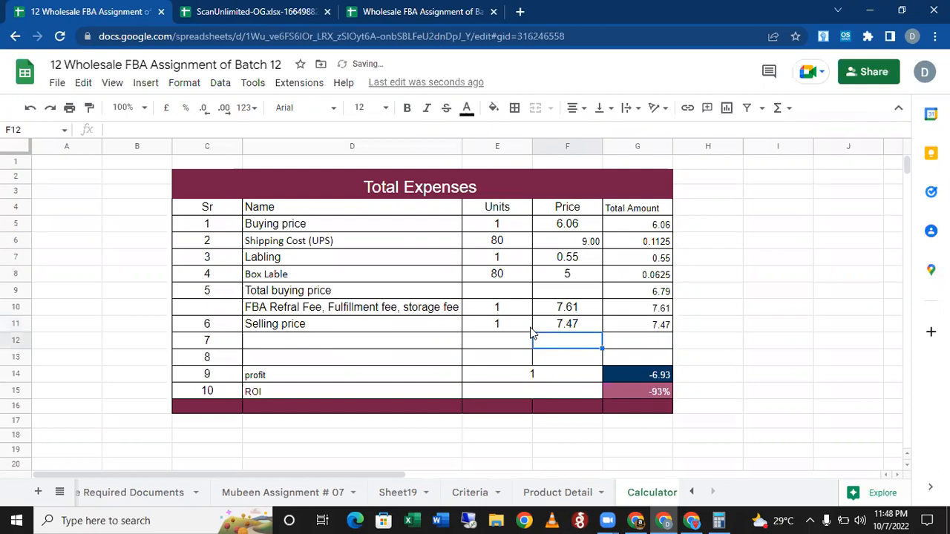
Inspect the profit formula in G14 of the Calculator sheet
key(Right)
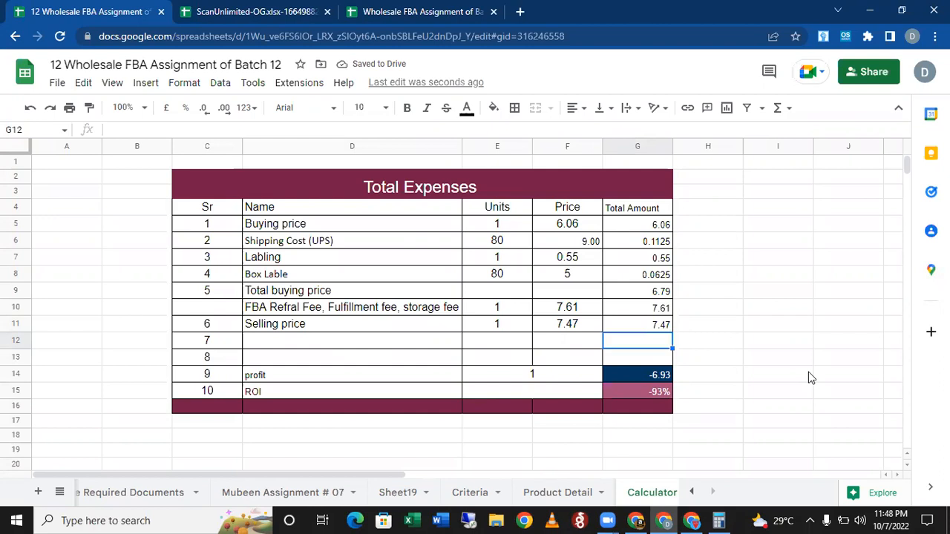
key(Down)
key(Down)
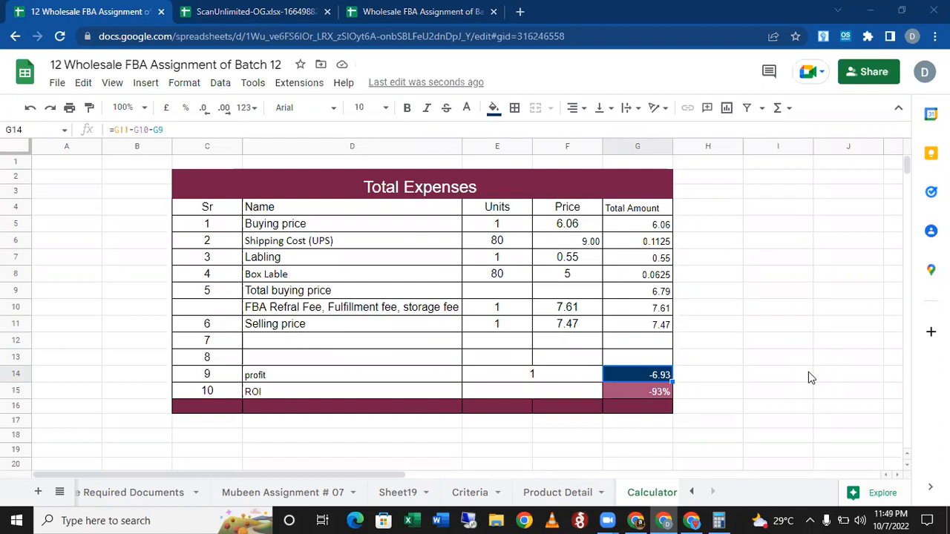
Open the ScanUnlimited spreadsheet and examine the first product's profit and roi values in Z2 and AA2
key(ctrl+Tab)
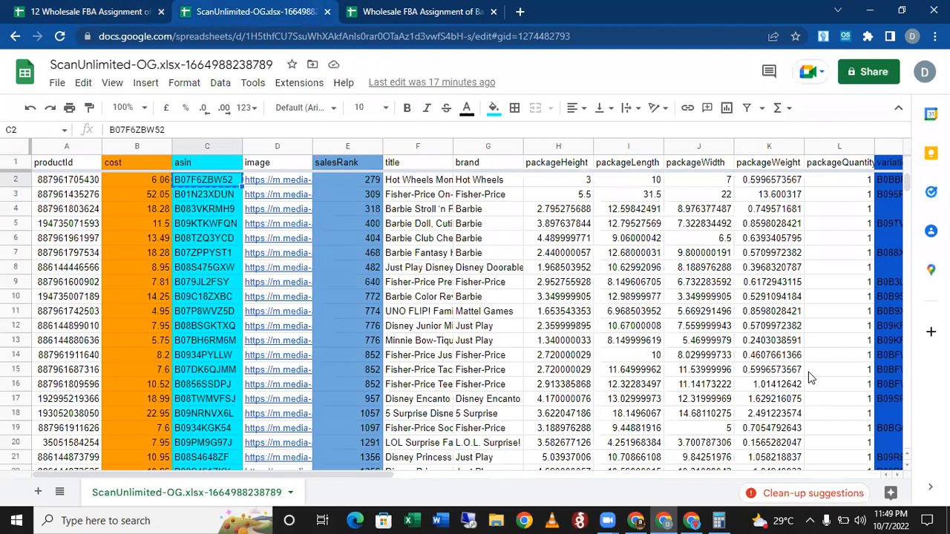
key(Right)
key(Right)
key(Right)
key(Right)
key(Right)
key(Right)
key(Right)
key(Right)
key(Right)
key(Right)
key(Right)
key(Right)
key(Right)
key(Right)
key(Right)
key(Right)
key(Right)
key(Right)
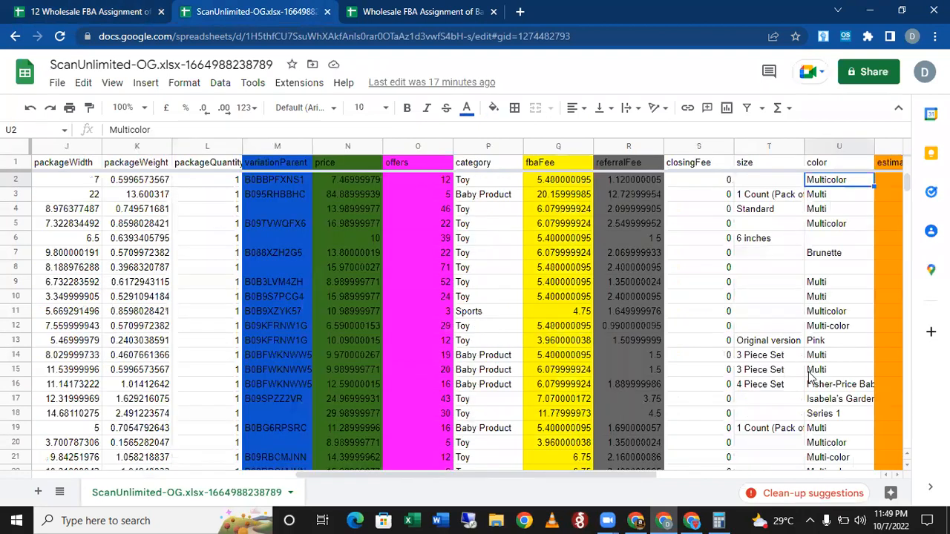
key(Right)
key(Right)
key(Right)
key(Right)
key(Right)
key(Right)
key(Right)
key(Right)
key(Left)
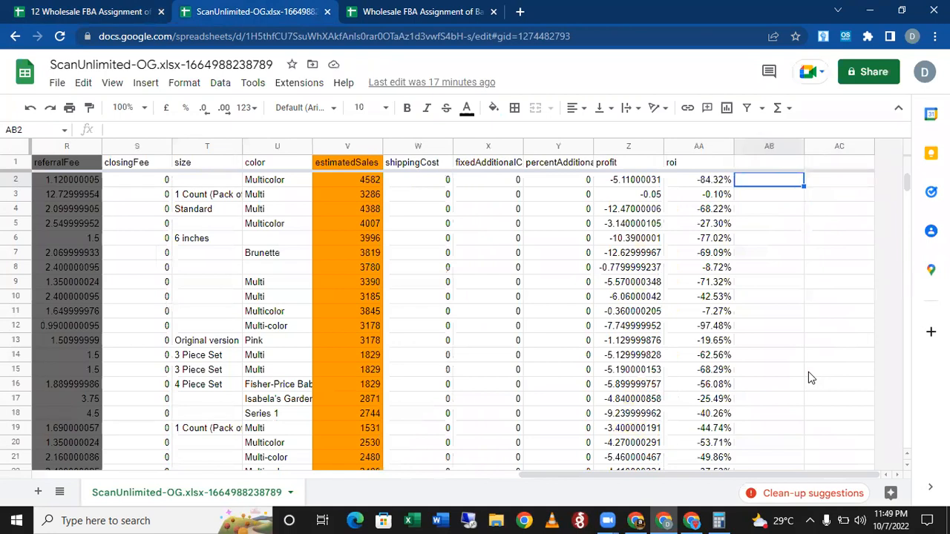
key(Left)
key(Left)
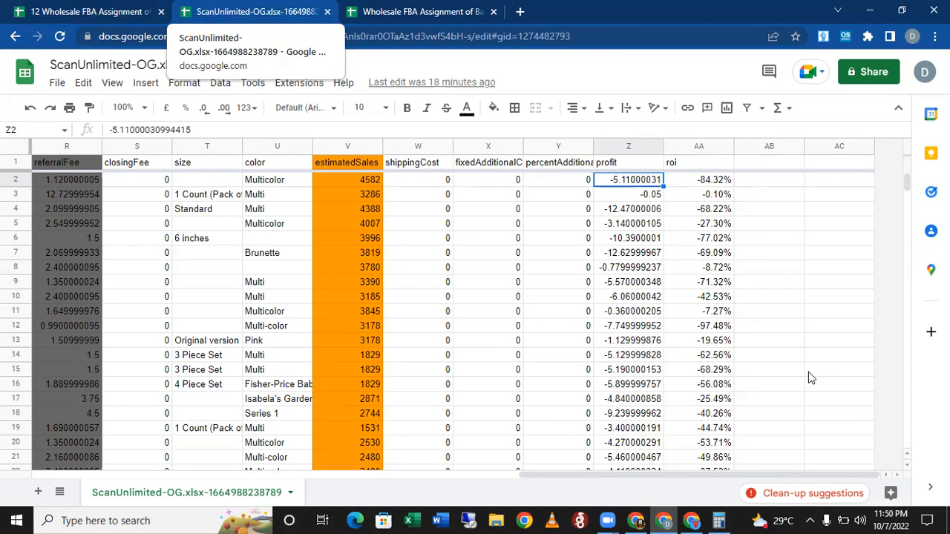
key(Right)
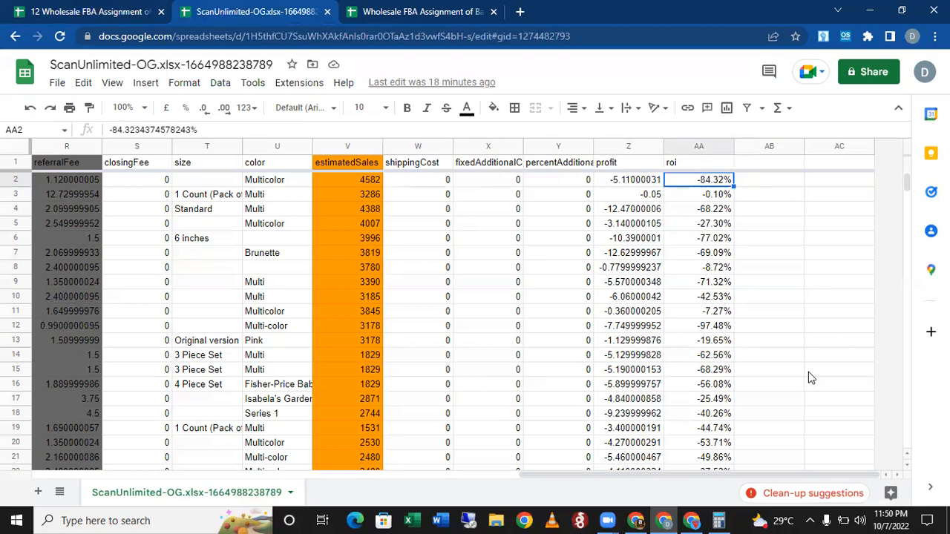
click(622, 186)
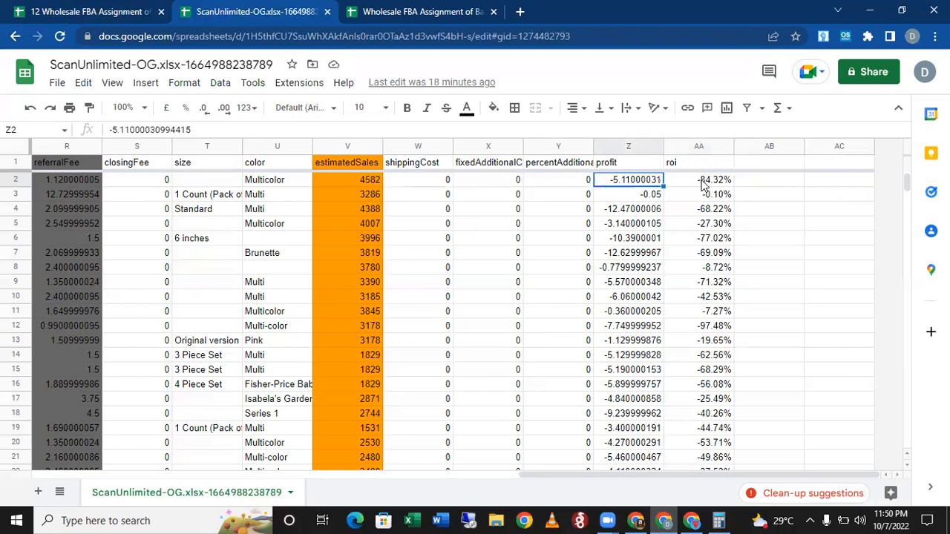
click(702, 186)
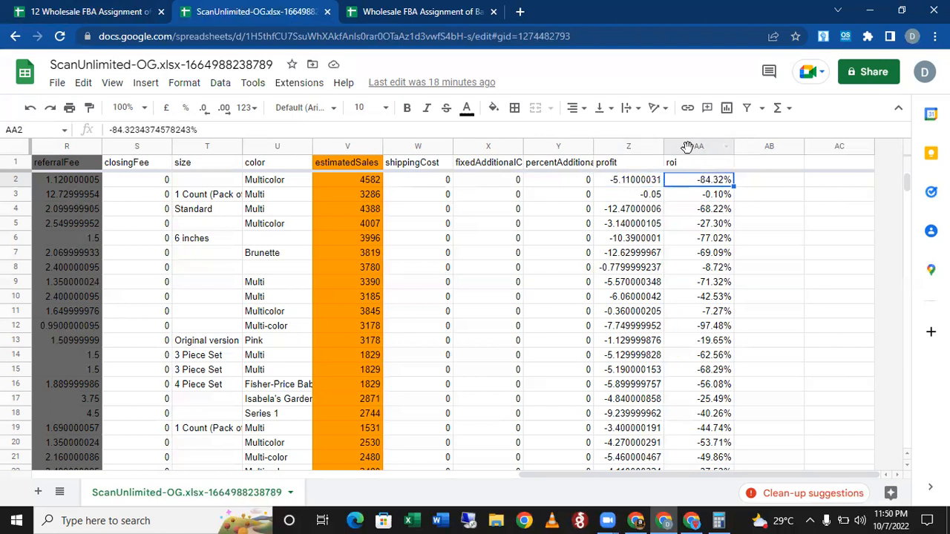
Fill the whole roi column AA of the ScanUnlimited sheet with purple
click(687, 146)
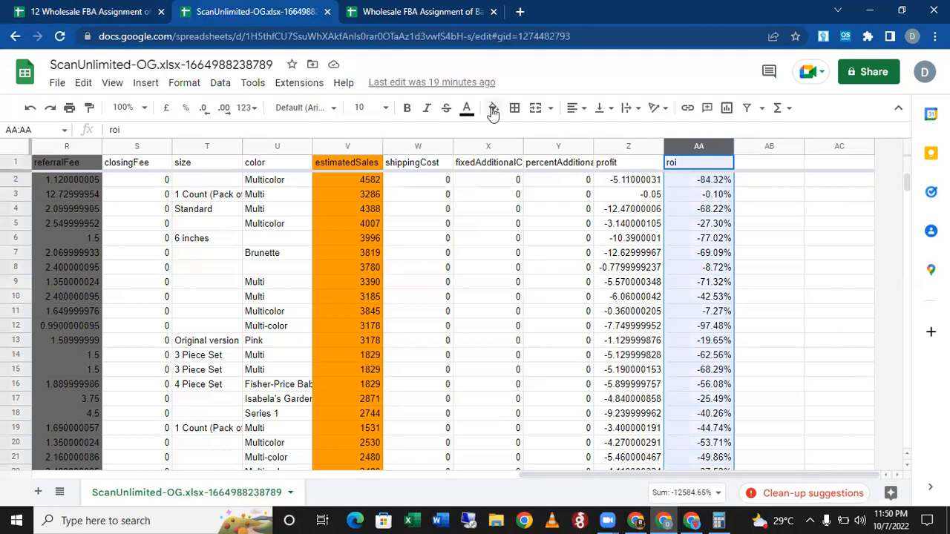
click(615, 183)
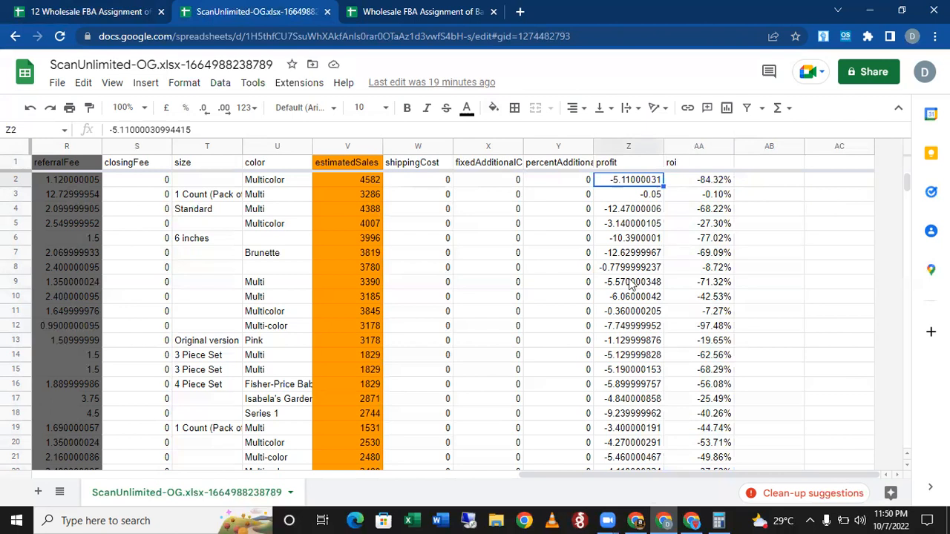
click(705, 215)
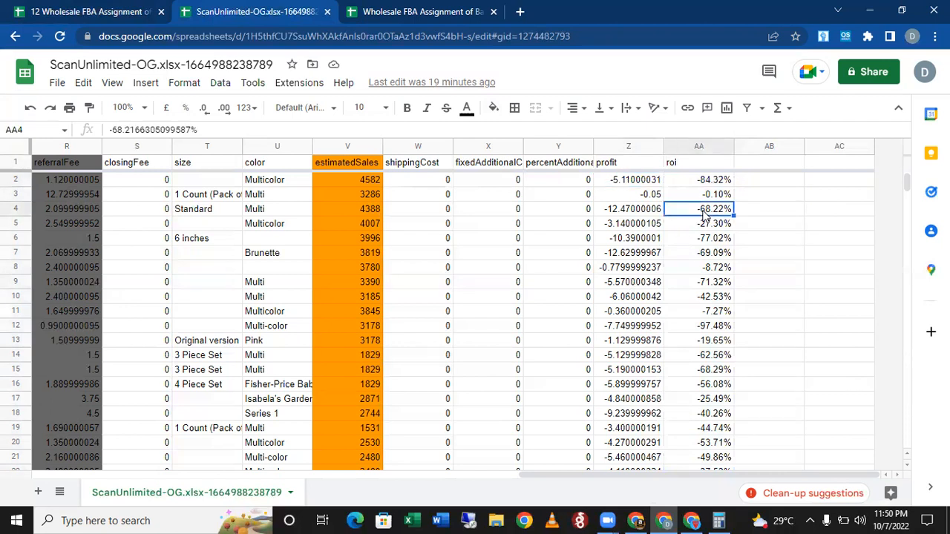
click(695, 148)
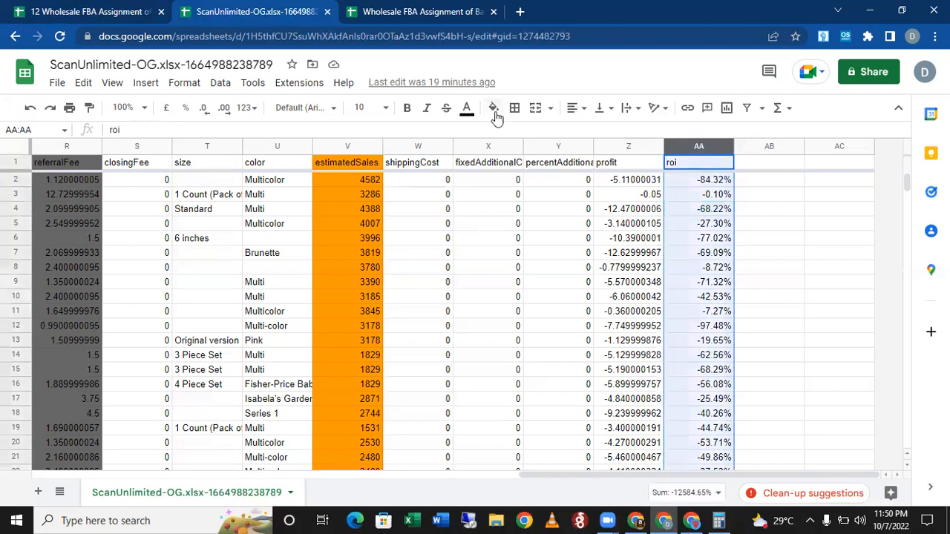
click(494, 109)
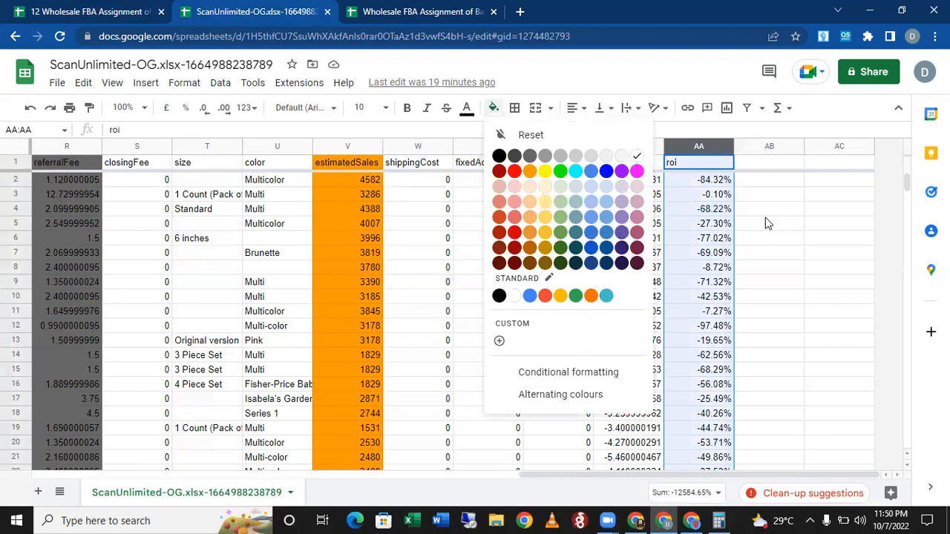
click(621, 171)
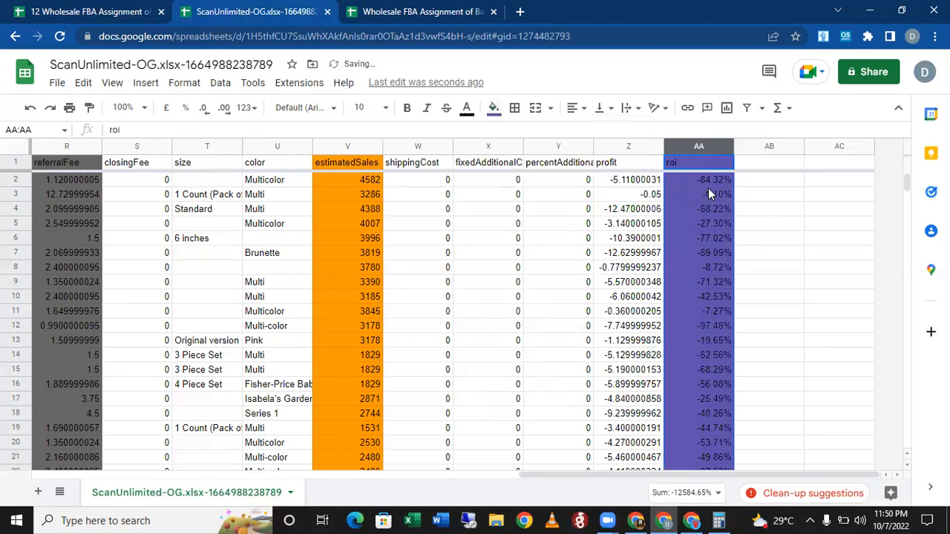
Set the text colour of the whole roi column AA to white
click(466, 113)
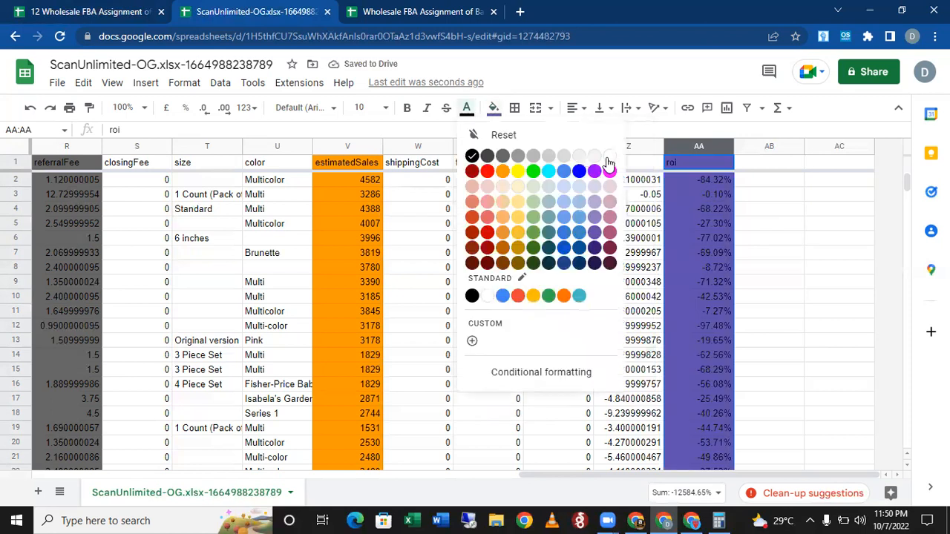
click(609, 157)
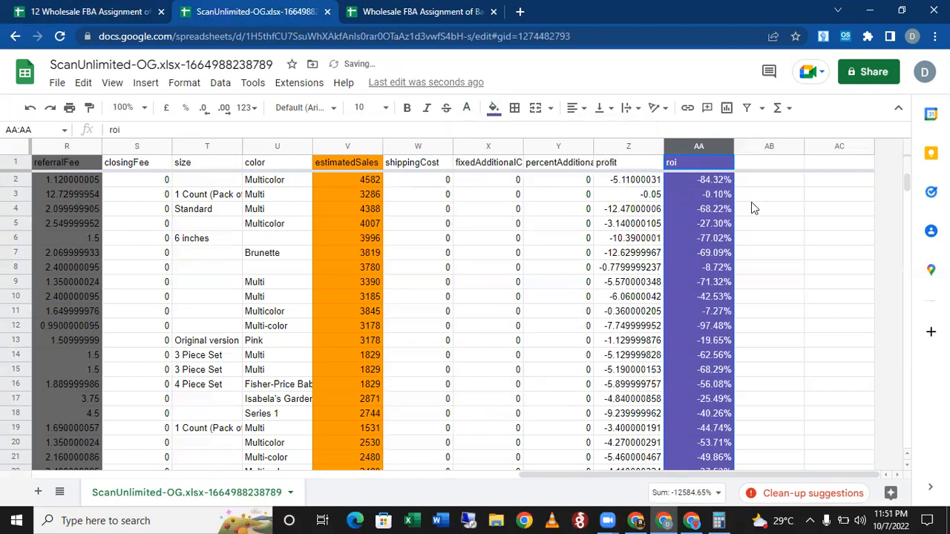
click(769, 195)
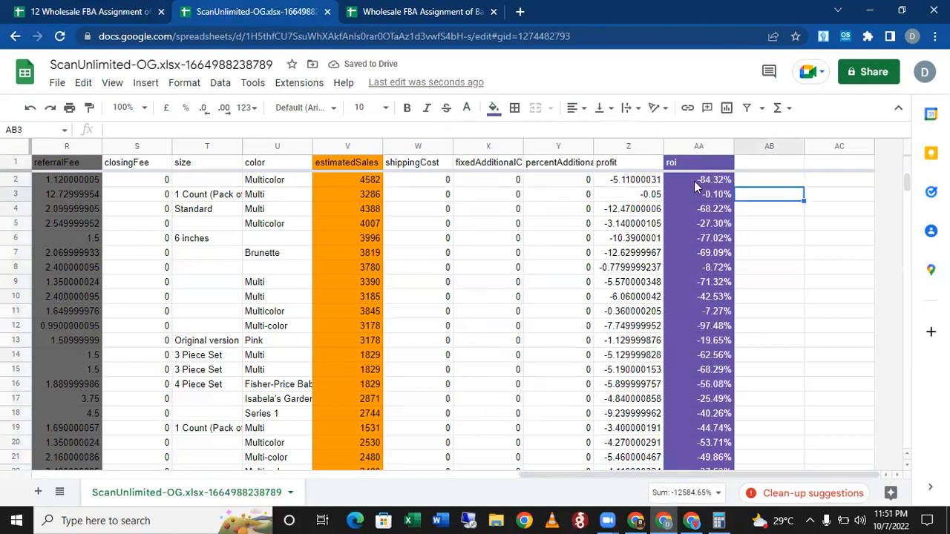
Look down the roi column from AA2 for a product with positive ROI and examine the profit and roi values in row 23
click(695, 182)
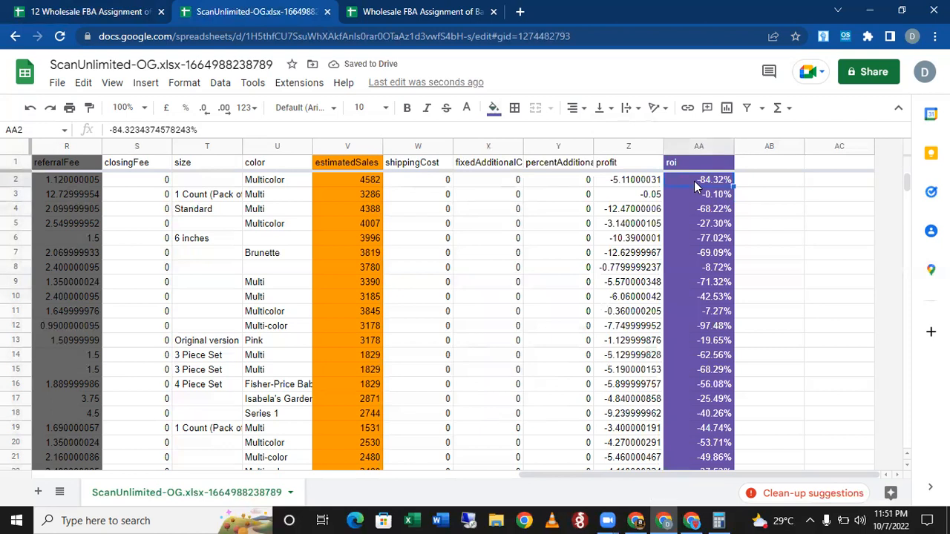
key(Down)
key(Down)
key(Down)
key(Down)
key(Down)
key(Down)
key(Down)
key(Down)
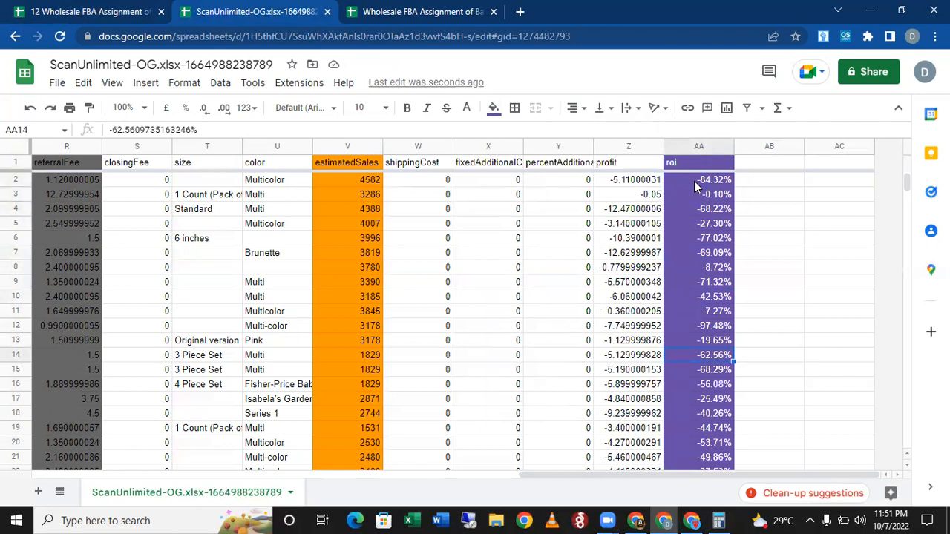
key(Down)
key(Down)
key(Down)
key(Down)
key(Down)
key(Down)
key(Down)
key(Down)
key(Down)
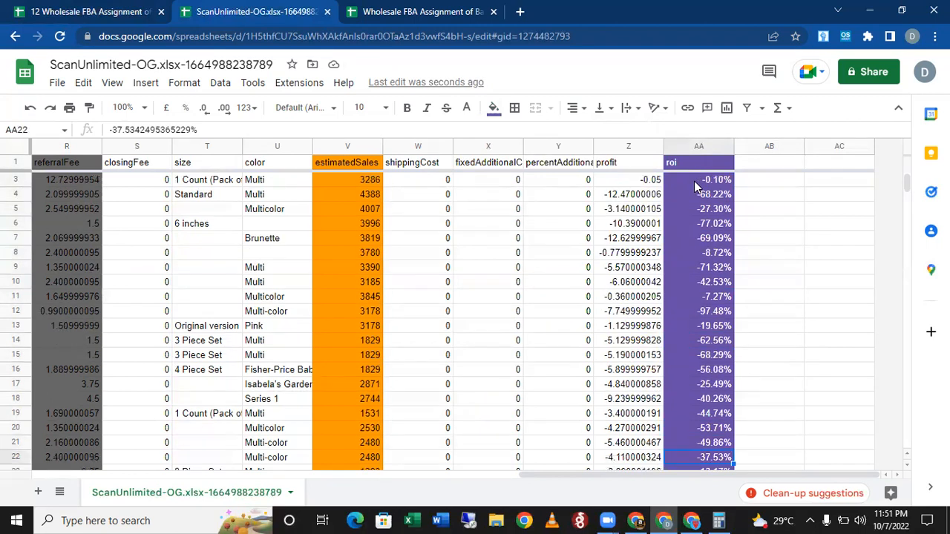
key(Down)
key(Down)
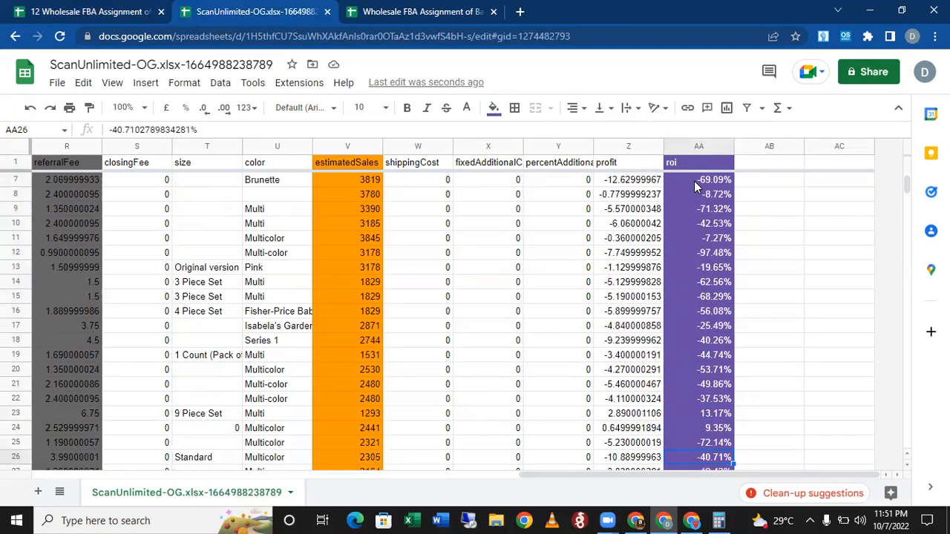
key(Up)
key(Up)
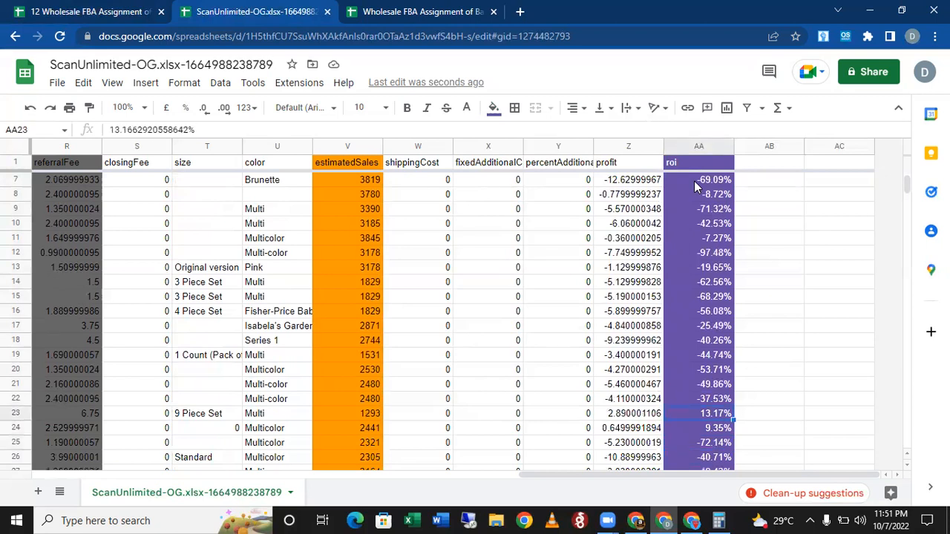
key(Left)
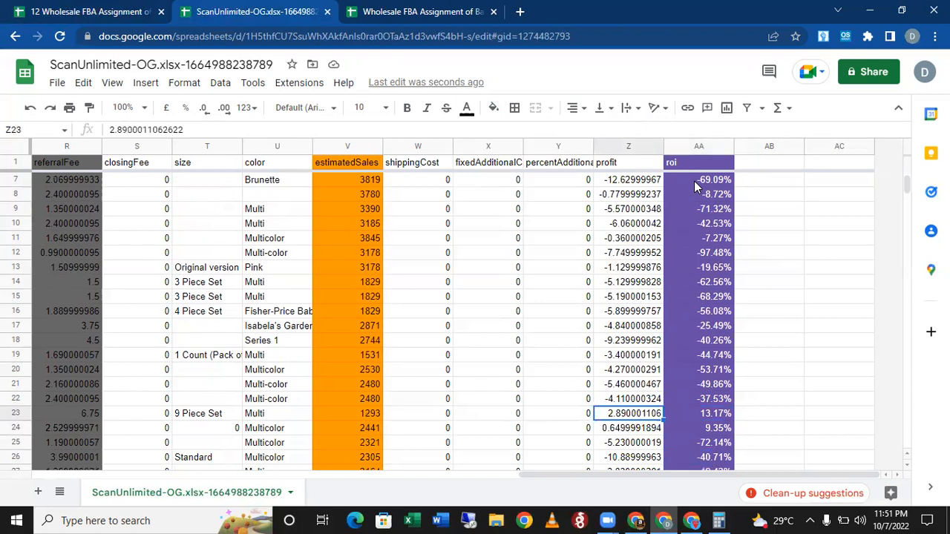
key(Right)
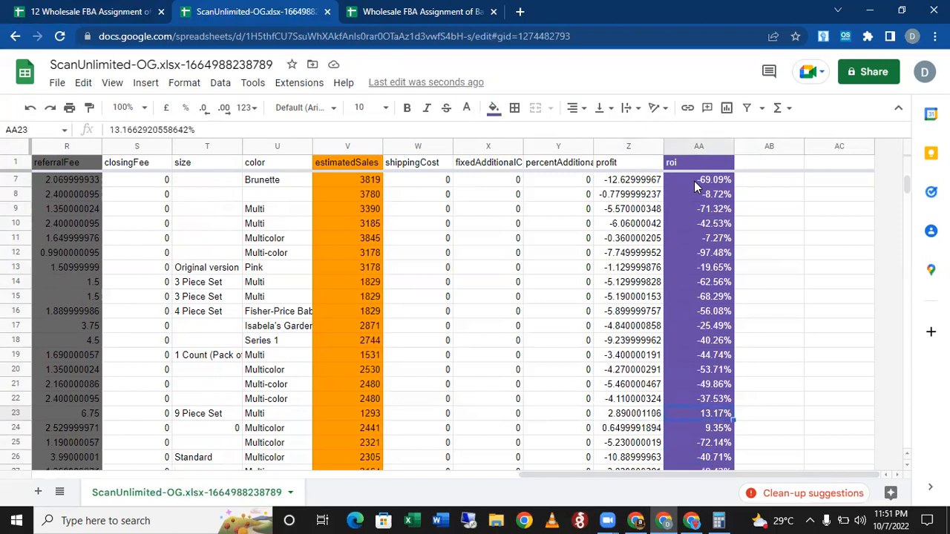